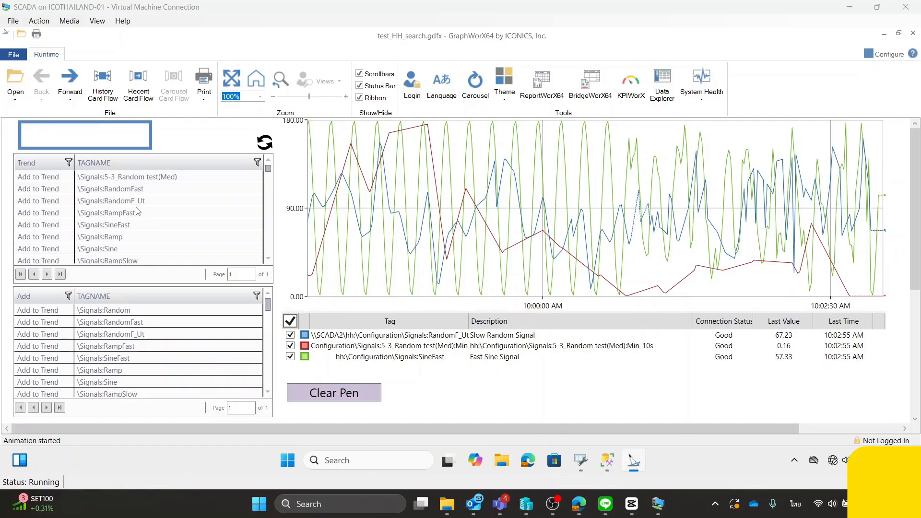
Filter both tag lists with the search text *Sine*.
{"action": "left_click", "coordinate": [133, 143]}
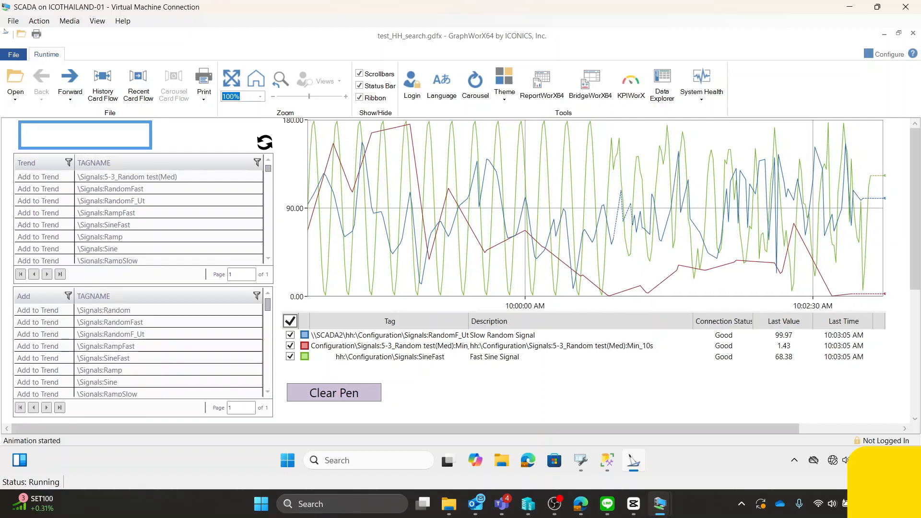
{"action": "type", "text": "*"}
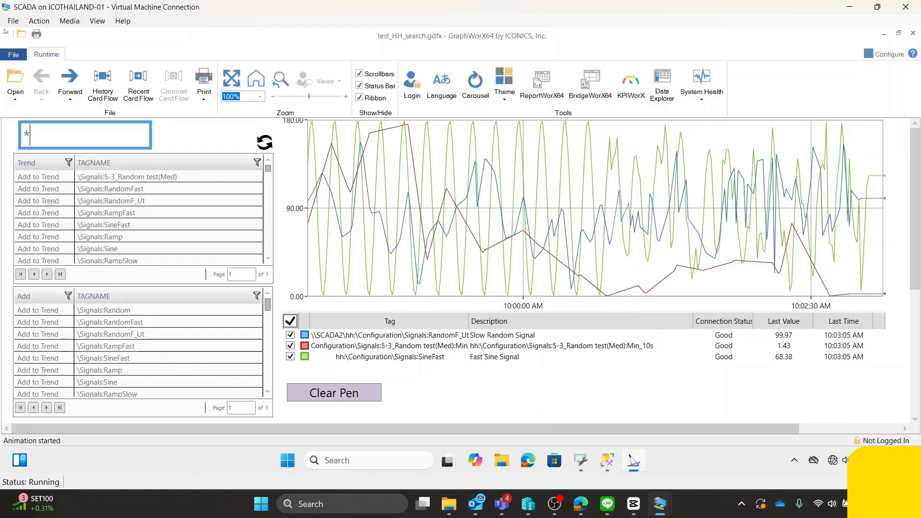
{"action": "type", "text": "SINE*"}
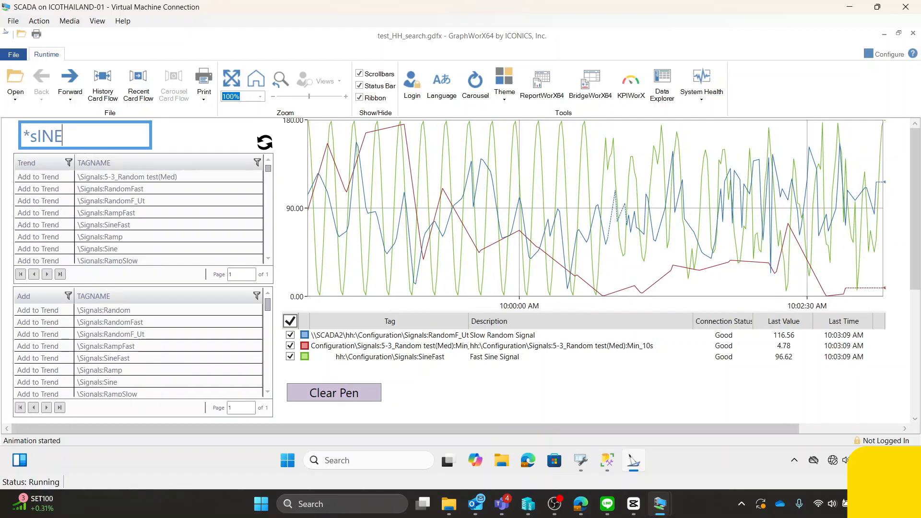
{"action": "key", "text": "Left"}
{"action": "key", "text": "BackSpace"}
{"action": "key", "text": "BackSpace"}
{"action": "key", "text": "BackSpace"}
{"action": "type", "text": "ine"}
{"action": "key", "text": "Return"}
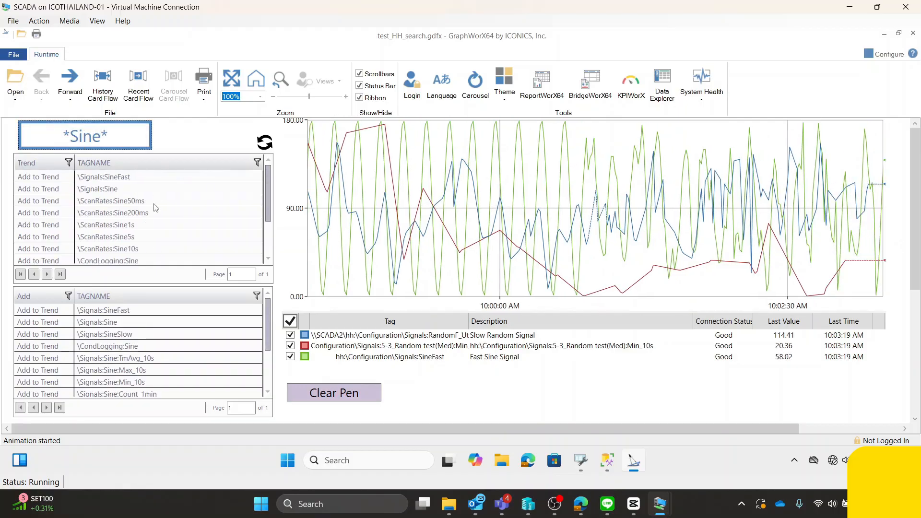
Add the \Signals:Sine tag from the first filtered tag list to the trend.
{"action": "scroll", "coordinate": [103, 211], "scroll_direction": "down", "scroll_amount": 5}
{"action": "scroll", "coordinate": [155, 214], "scroll_direction": "up", "scroll_amount": 5}
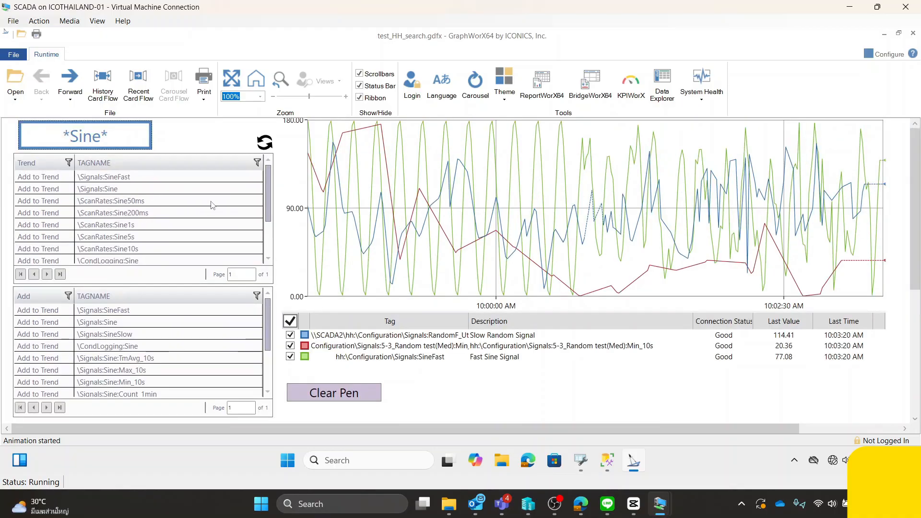
{"action": "left_click", "coordinate": [49, 190]}
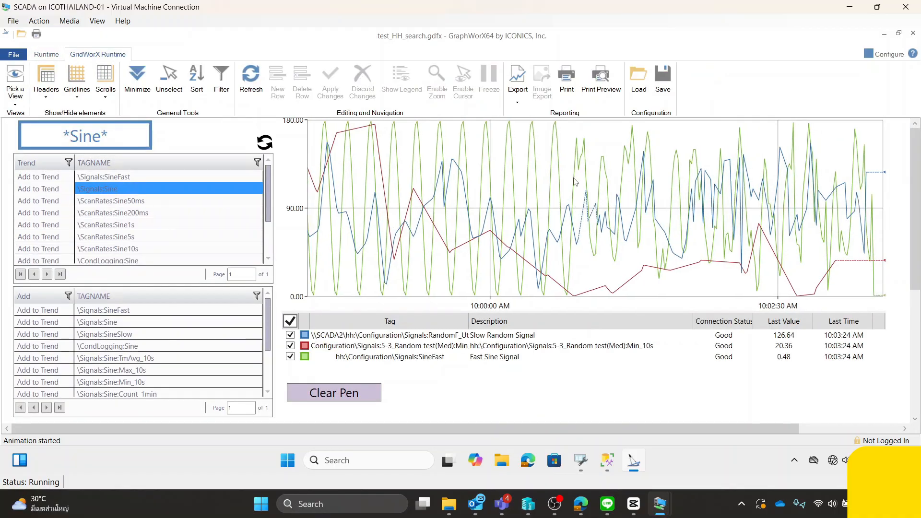
{"action": "left_click", "coordinate": [27, 191]}
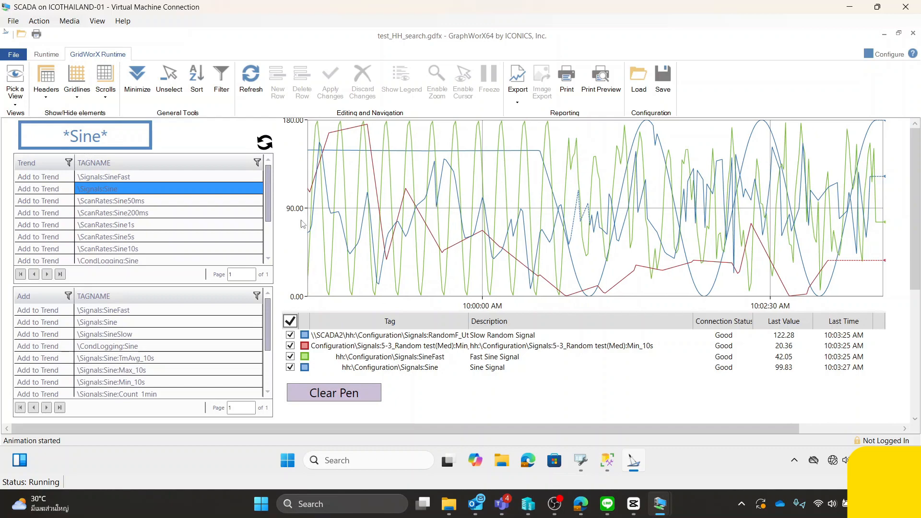
Clear all pens from the trend and add the \ScanRates:Sine50ms tag from the first tag list.
{"action": "left_click", "coordinate": [331, 393]}
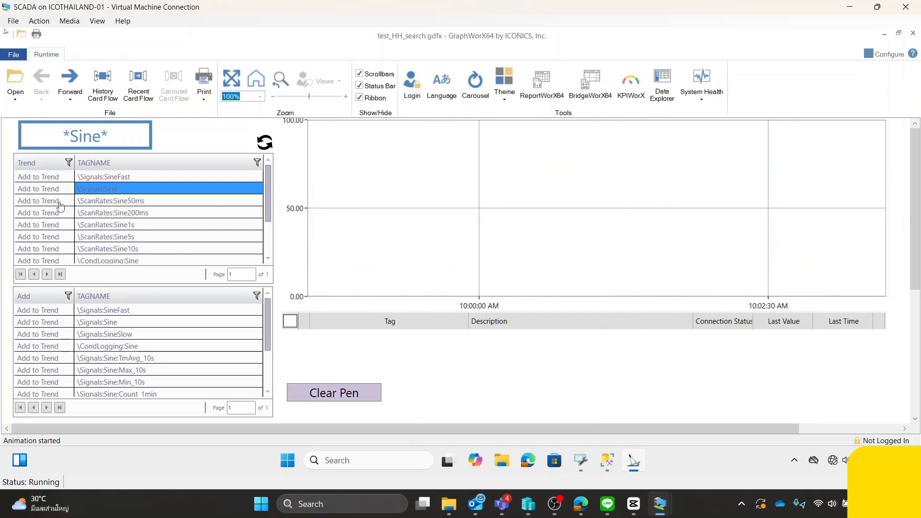
{"action": "left_click", "coordinate": [27, 203]}
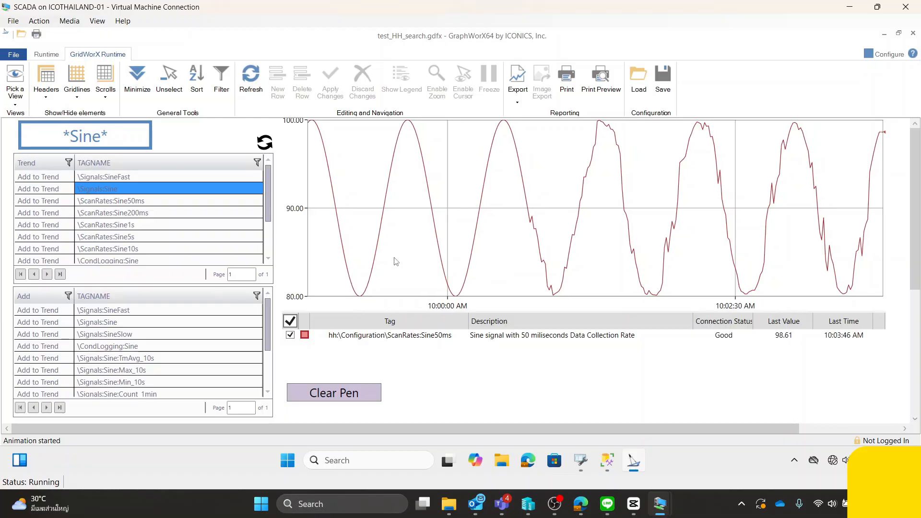
Change the tag search text to *Random* and apply it to both tag lists.
{"action": "left_click", "coordinate": [61, 137]}
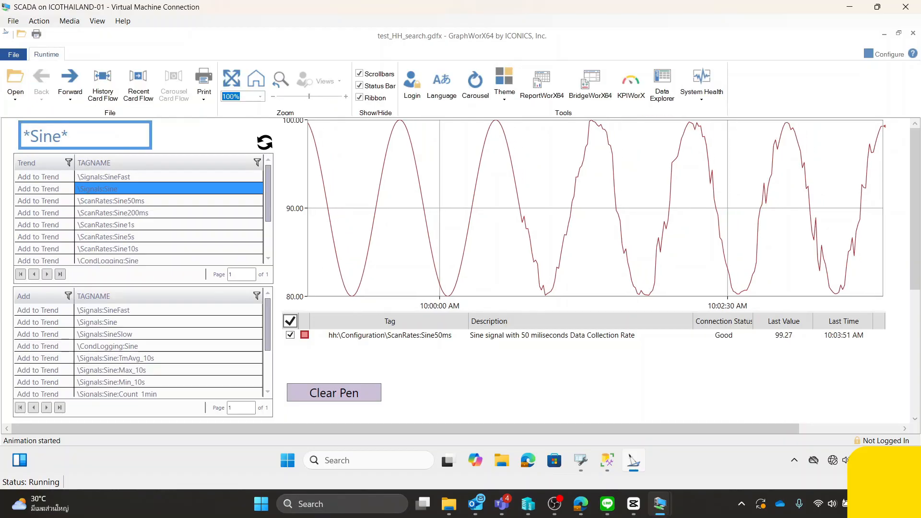
{"action": "key", "text": "BackSpace"}
{"action": "key", "text": "BackSpace"}
{"action": "key", "text": "BackSpace"}
{"action": "key", "text": "BackSpace"}
{"action": "type", "text": "R"}
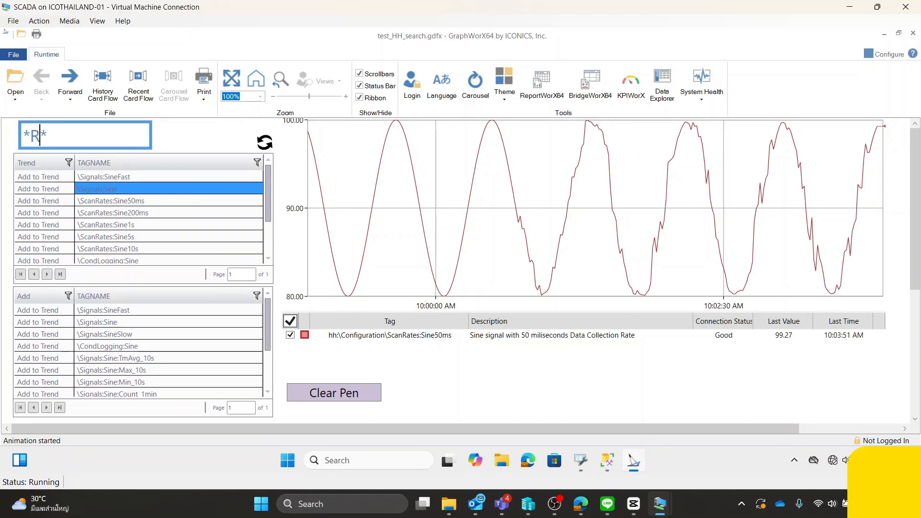
{"action": "type", "text": "andom"}
{"action": "key", "text": "Return"}
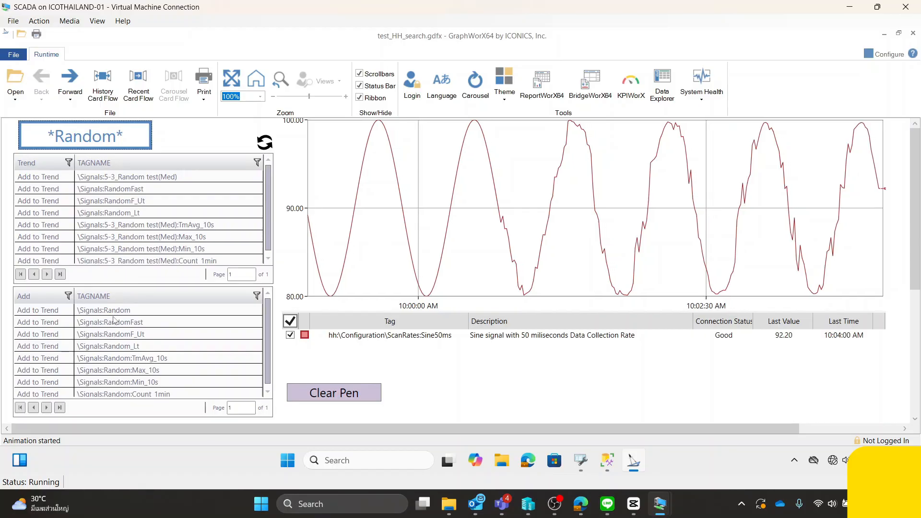
Add the \Signals:Random and \Signals:Random:TmAvg_10s tags from the second tag list to the trend.
{"action": "left_click", "coordinate": [115, 312]}
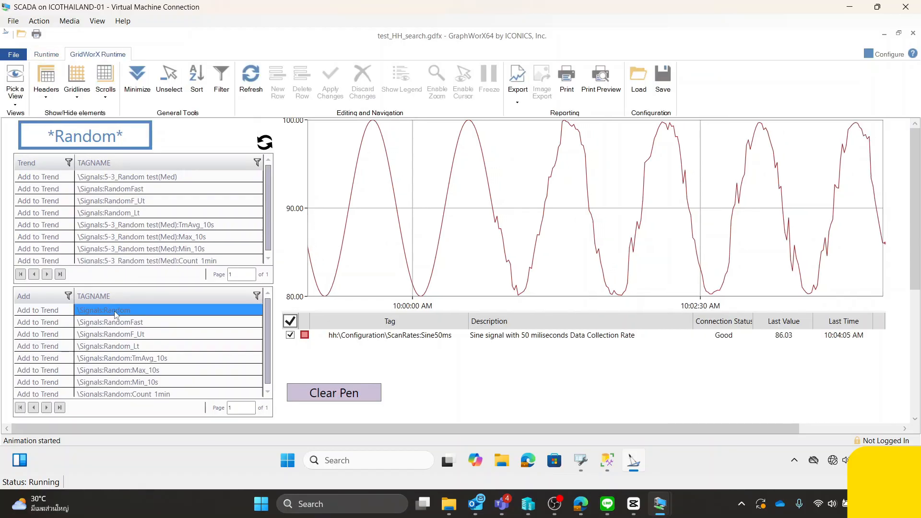
{"action": "left_click", "coordinate": [38, 311]}
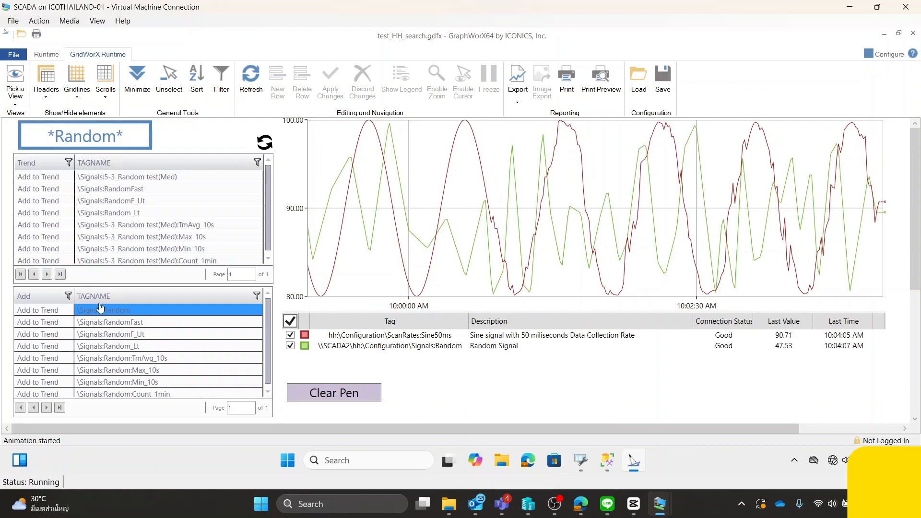
{"action": "left_click", "coordinate": [346, 336]}
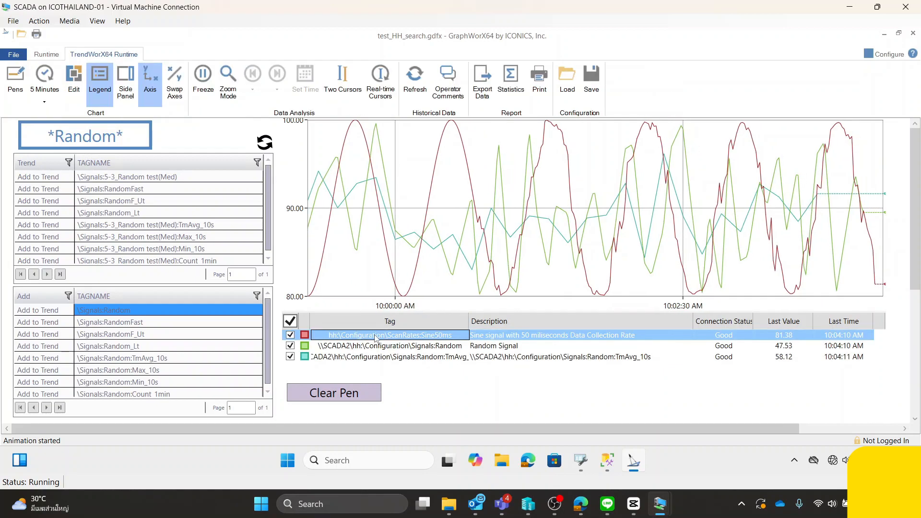
Select the Random pens in the trend legend and widen the Tag column to fit the full tag names.
{"action": "left_click", "coordinate": [344, 356]}
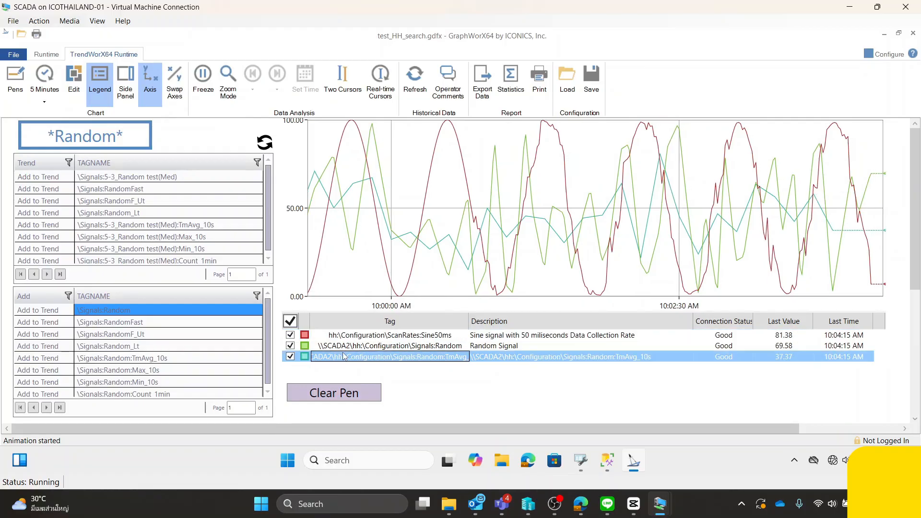
{"action": "left_click", "coordinate": [349, 346]}
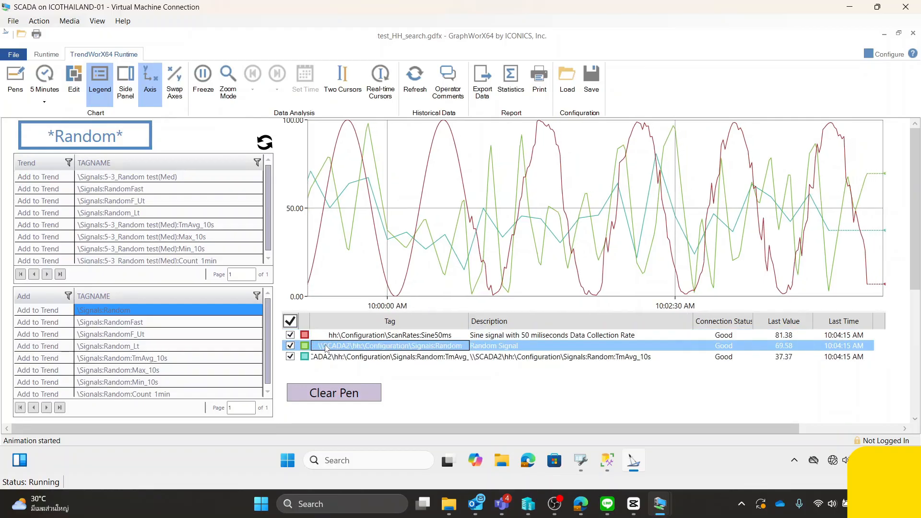
{"action": "left_click", "coordinate": [339, 360]}
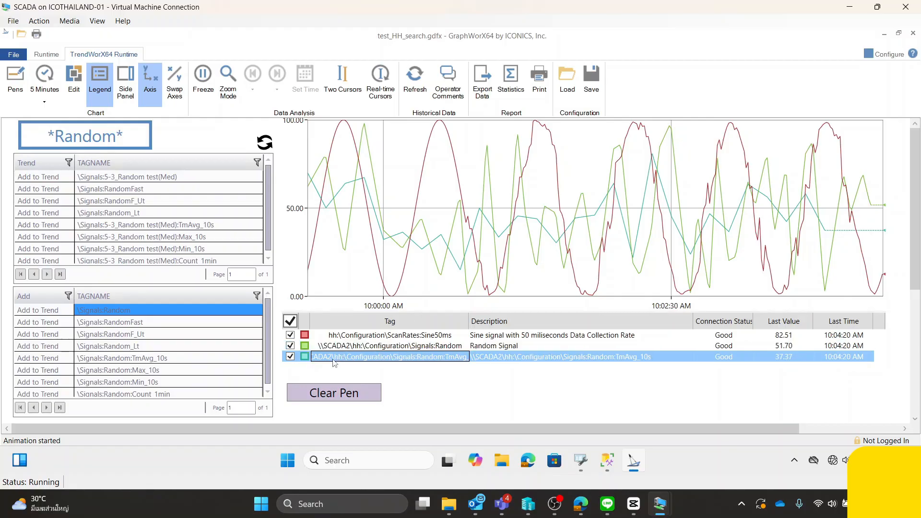
{"action": "left_click_drag", "start_coordinate": [469, 326], "coordinate": [543, 326]}
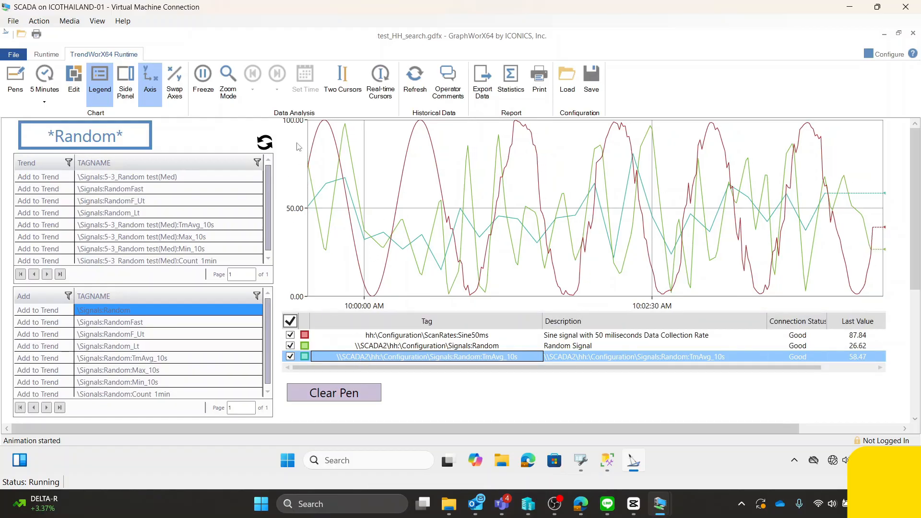
Set the maximum range of the Random:TmAvg_10s pen's value axis to Auto Scale and close the range settings.
{"action": "double_click", "coordinate": [295, 122]}
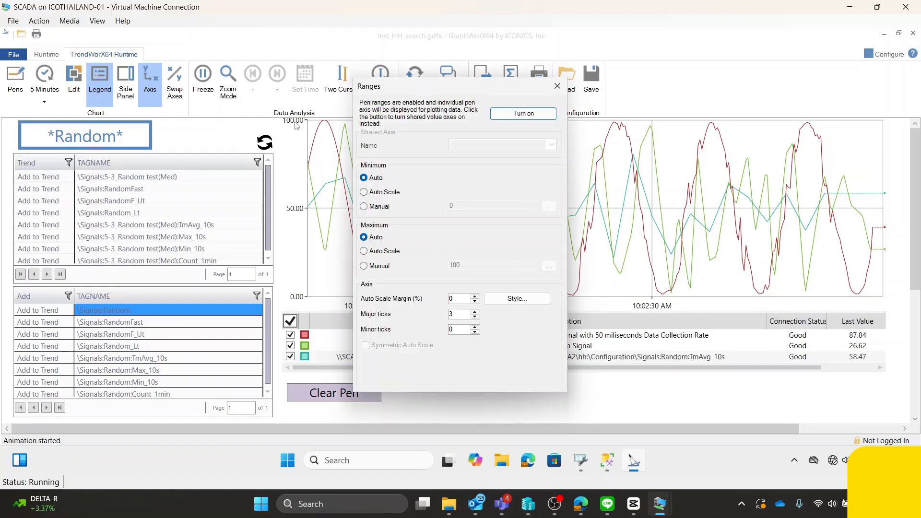
{"action": "left_click", "coordinate": [379, 253]}
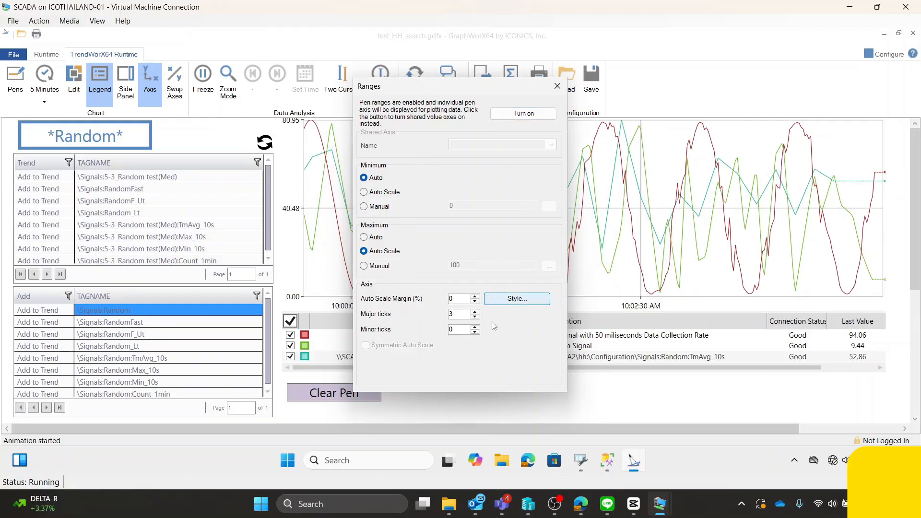
{"action": "left_click", "coordinate": [558, 86]}
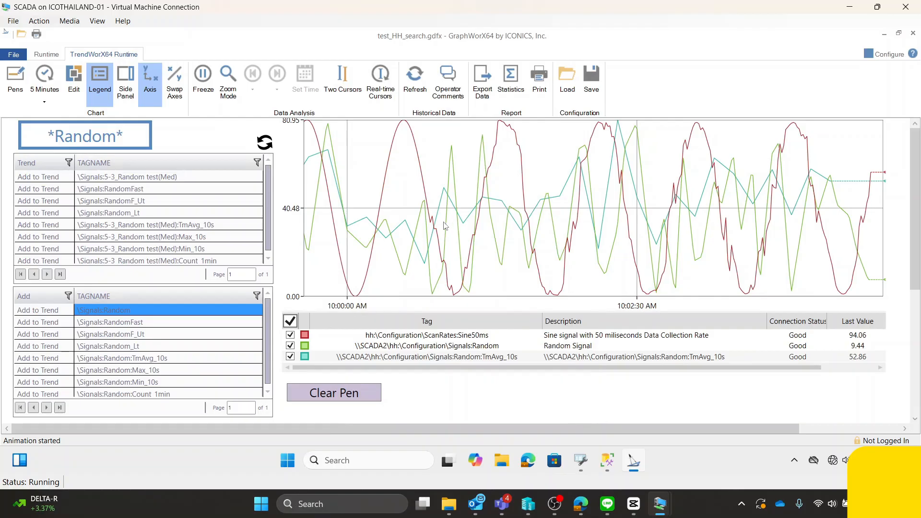
Switch to SQL Server Management Studio and examine the tables of the !Root catalog under the HH2 linked server.
{"action": "left_click", "coordinate": [581, 465]}
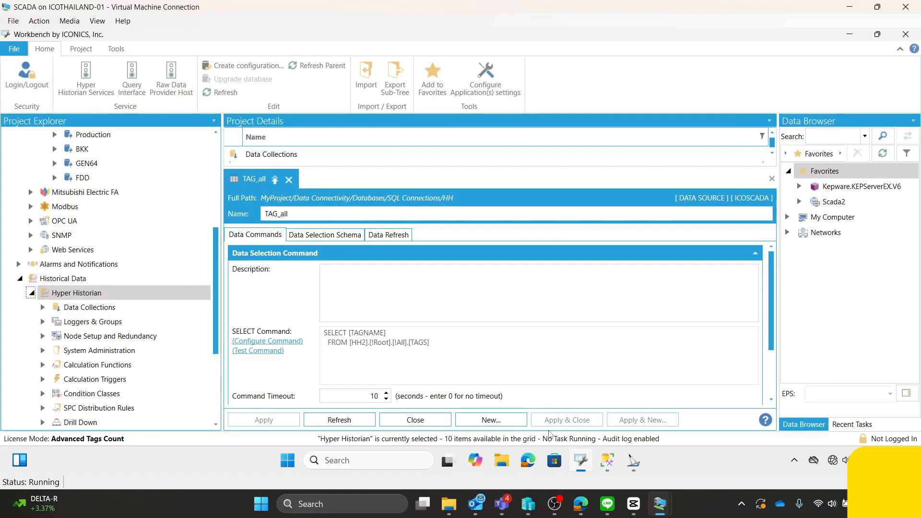
{"action": "left_click", "coordinate": [600, 465]}
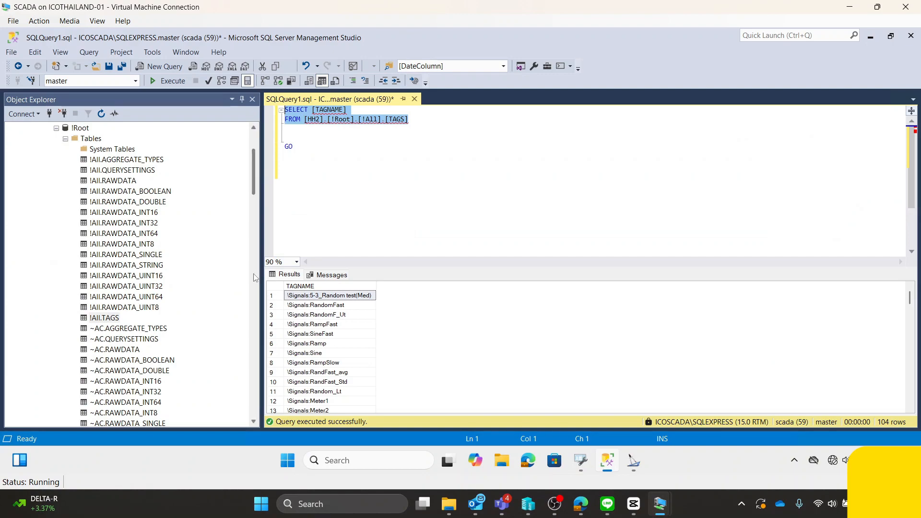
{"action": "scroll", "coordinate": [192, 207], "scroll_direction": "up", "scroll_amount": 3}
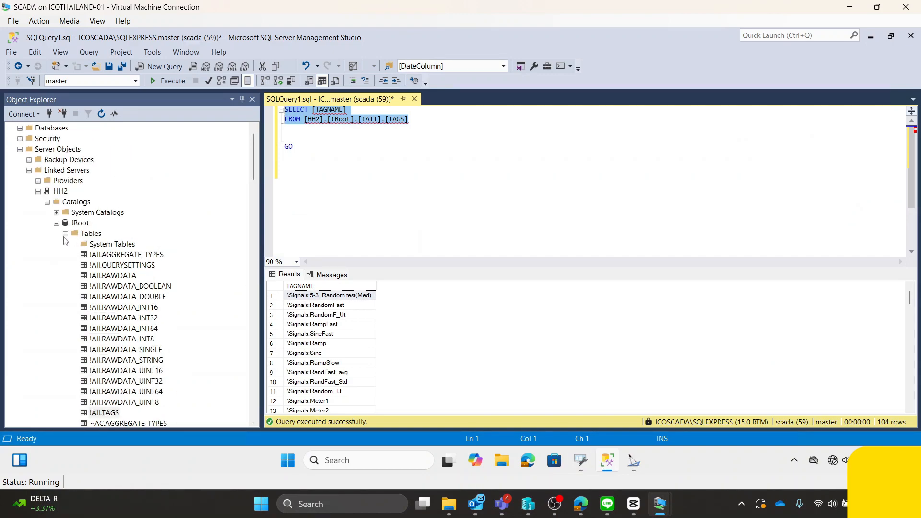
{"action": "left_click", "coordinate": [61, 192]}
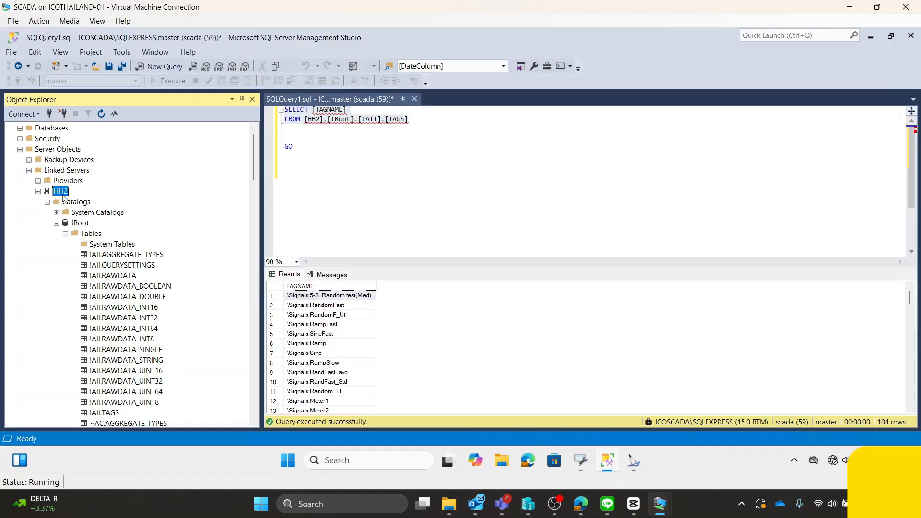
{"action": "left_click", "coordinate": [56, 223]}
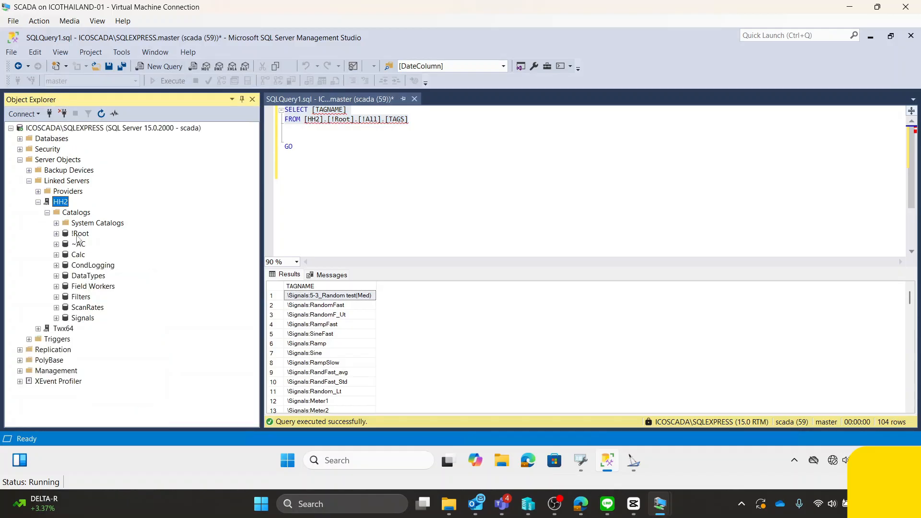
{"action": "left_click", "coordinate": [78, 235]}
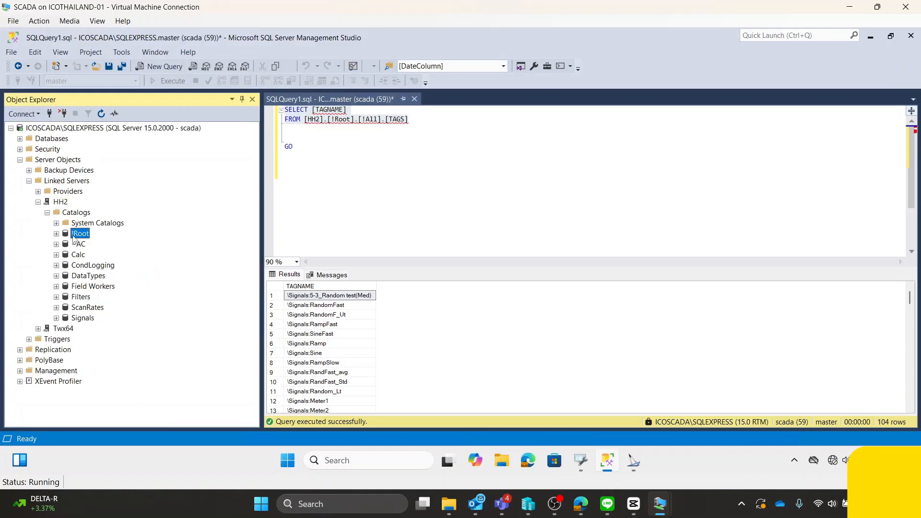
{"action": "left_click", "coordinate": [56, 234]}
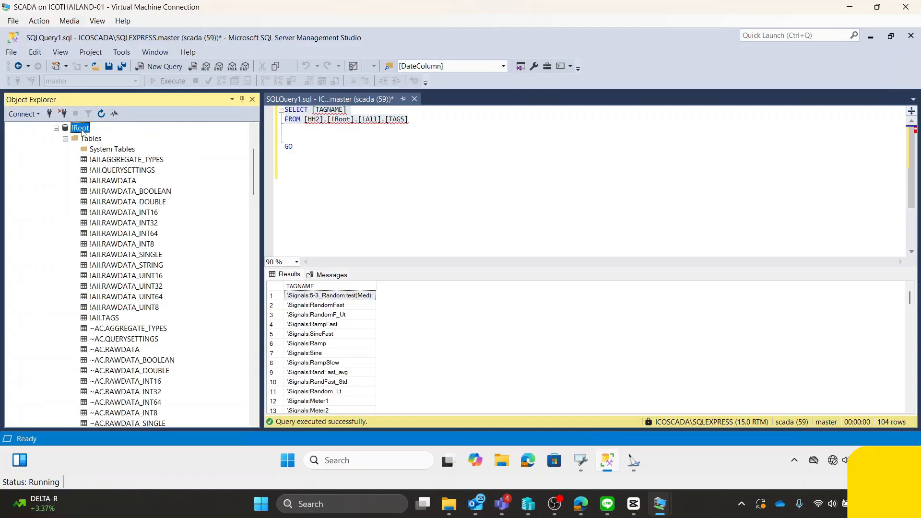
{"action": "scroll", "coordinate": [81, 134], "scroll_direction": "up", "scroll_amount": 1}
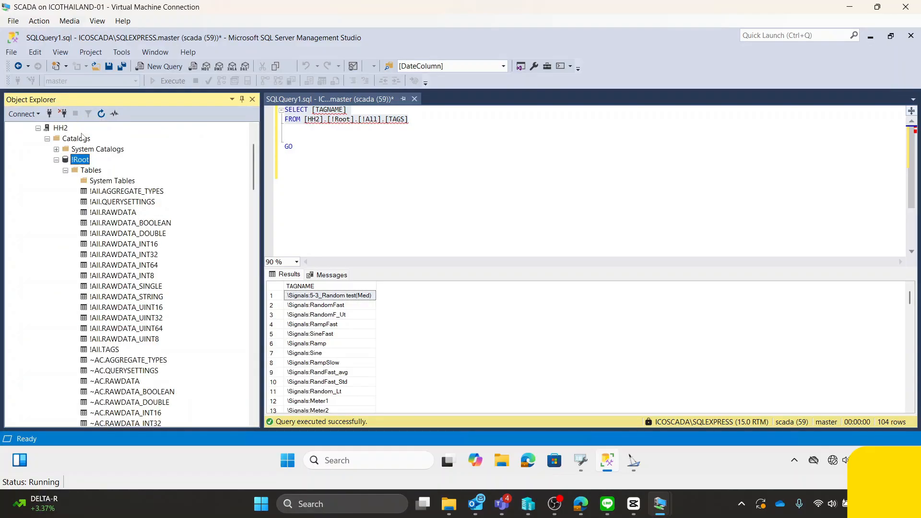
Inspect the !All.RAWDATA table entry and highlight the query selecting TAGNAME from the HH2 TAGS table.
{"action": "left_click", "coordinate": [111, 214]}
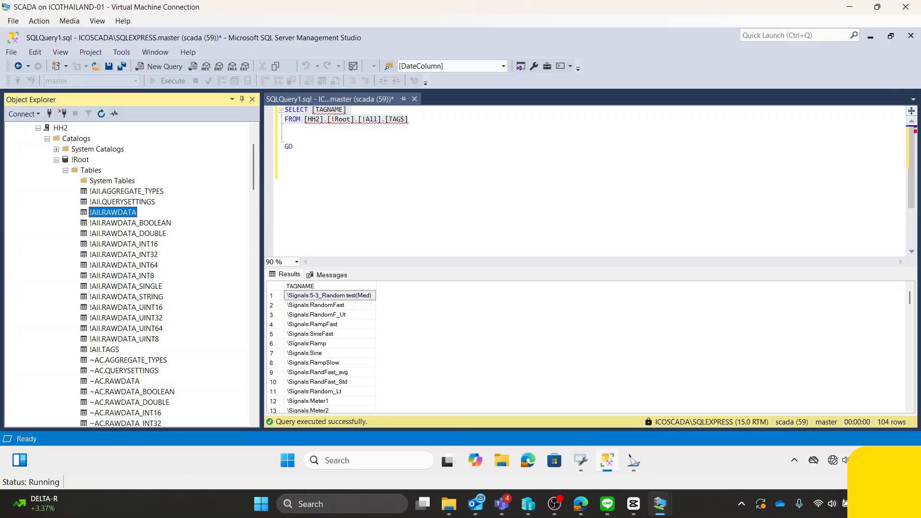
{"action": "left_click", "coordinate": [416, 138]}
{"action": "left_click_drag", "start_coordinate": [410, 119], "coordinate": [285, 110]}
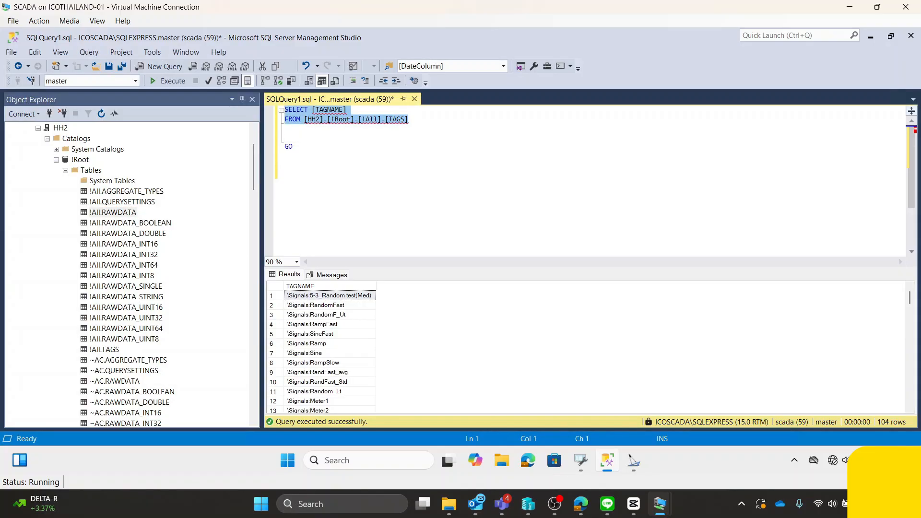
View the SELECT scripting options for the !All.RAWDATA table and dismiss them without generating a script.
{"action": "right_click", "coordinate": [149, 214]}
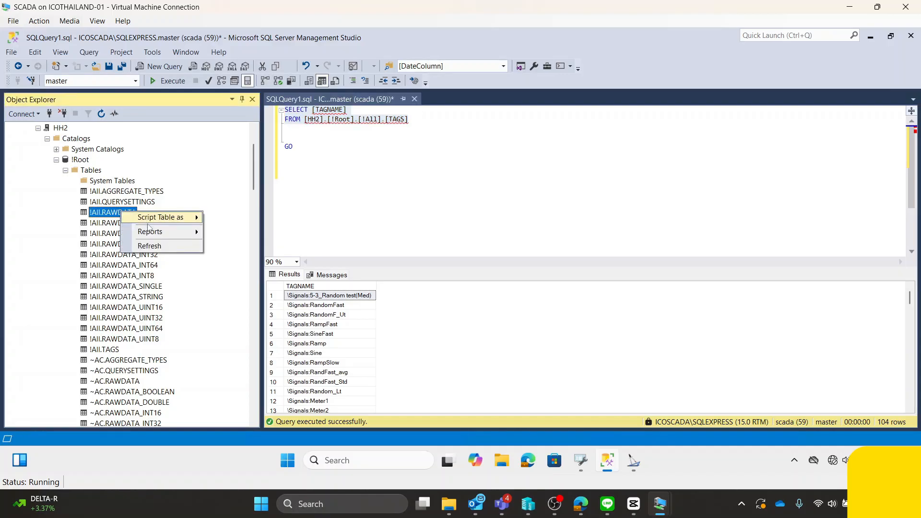
{"action": "mouse_move", "coordinate": [161, 220]}
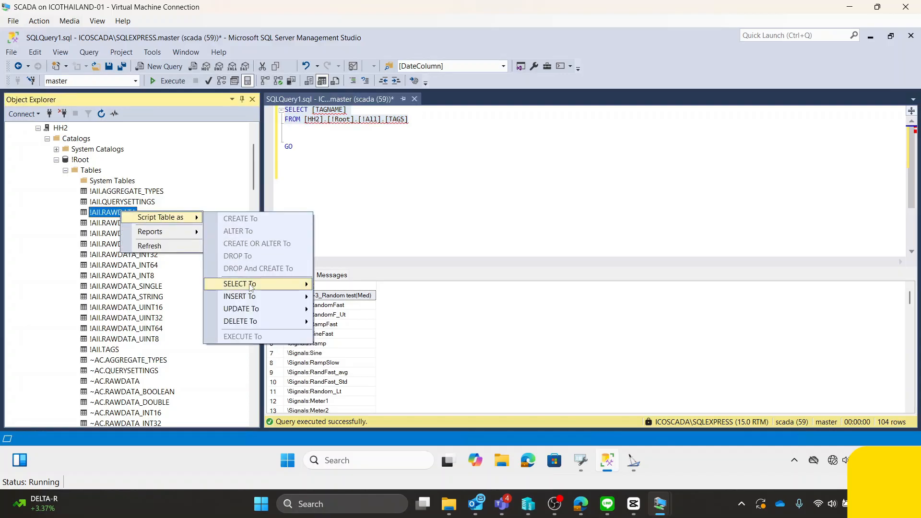
{"action": "mouse_move", "coordinate": [268, 284]}
{"action": "left_click", "coordinate": [349, 272]}
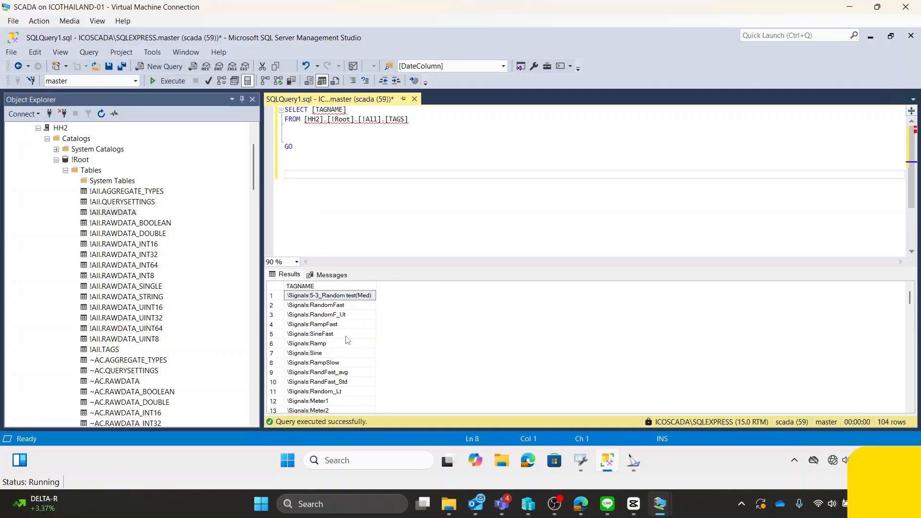
Look through the tag names returned by the TAGNAME query on the HH2 TAGS table.
{"action": "scroll", "coordinate": [333, 393], "scroll_direction": "down", "scroll_amount": 20}
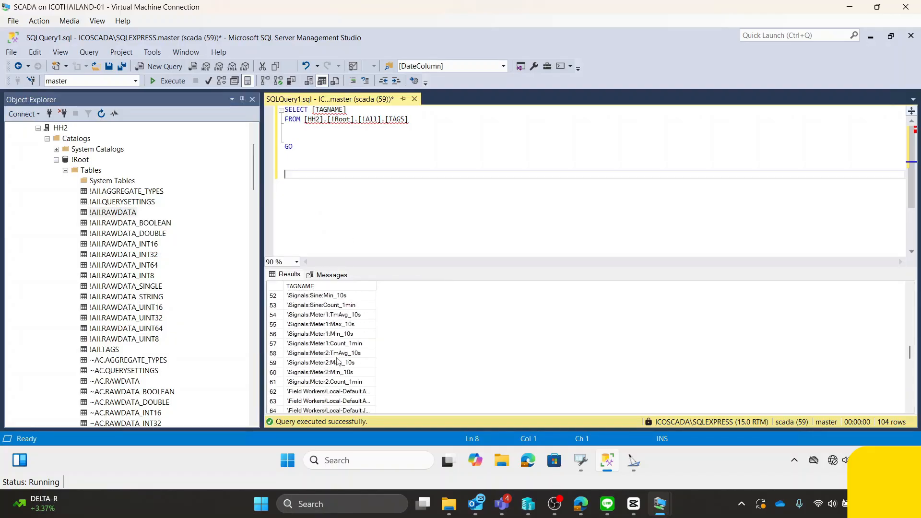
{"action": "scroll", "coordinate": [338, 364], "scroll_direction": "up", "scroll_amount": 20}
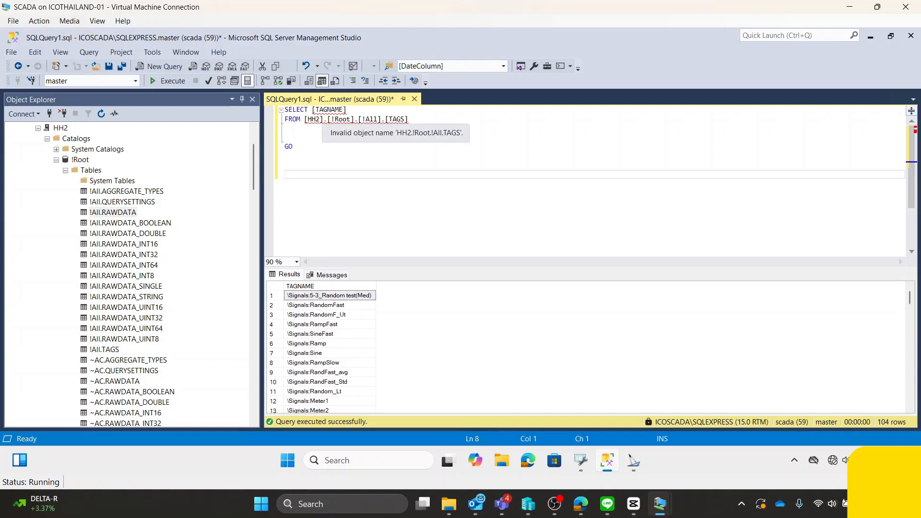
Switch to Workbench and inspect the HH SQL connection, highlighting the Northwind initial catalog in its connection string.
{"action": "left_click", "coordinate": [581, 461]}
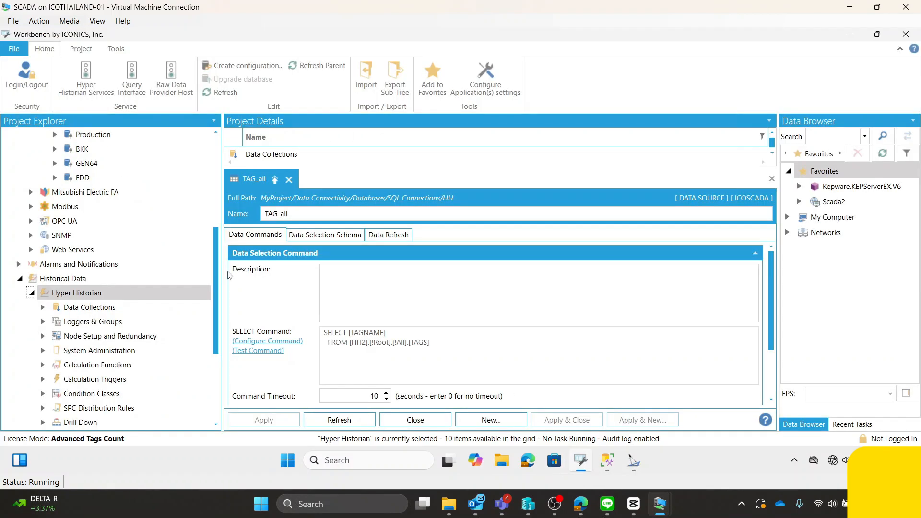
{"action": "scroll", "coordinate": [144, 240], "scroll_direction": "up", "scroll_amount": 5}
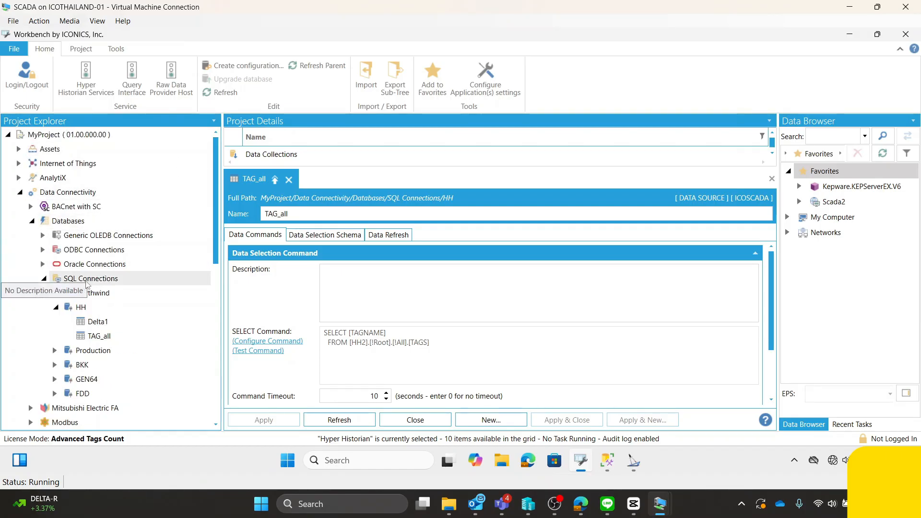
{"action": "left_click", "coordinate": [91, 280]}
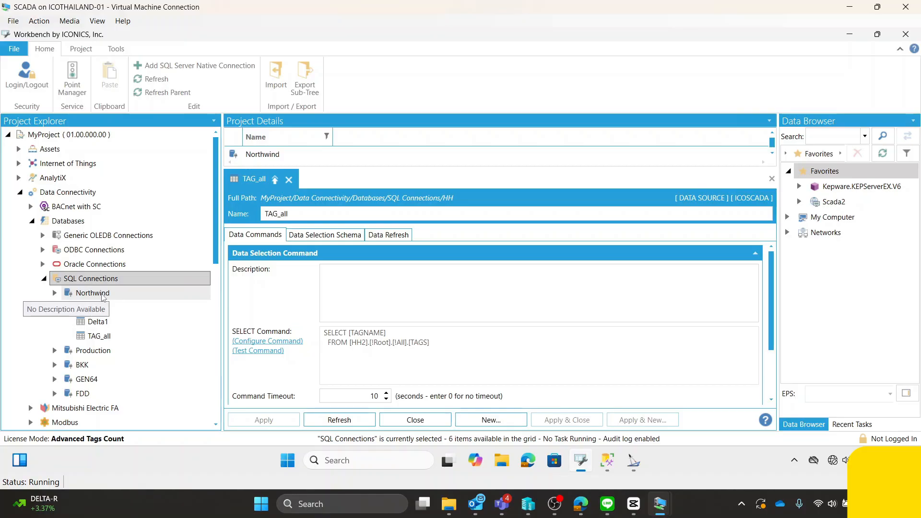
{"action": "left_click", "coordinate": [93, 311]}
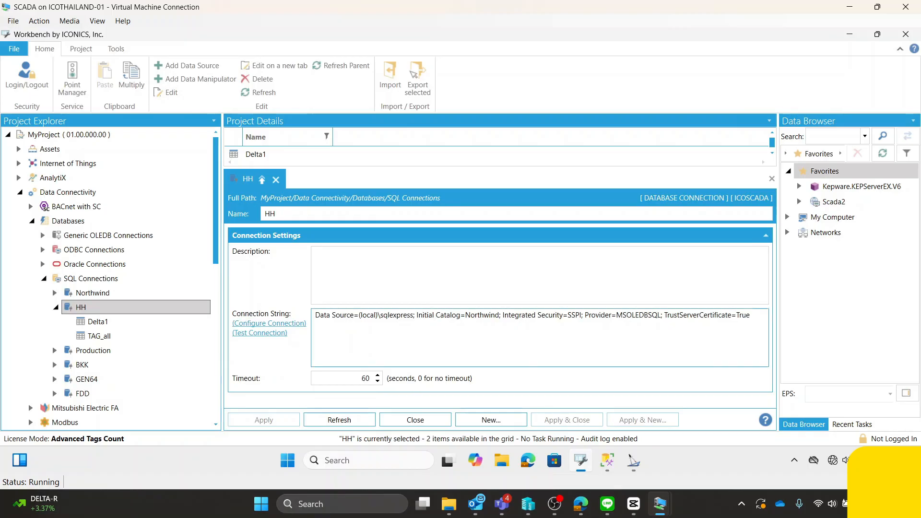
{"action": "left_click_drag", "start_coordinate": [465, 315], "coordinate": [492, 315]}
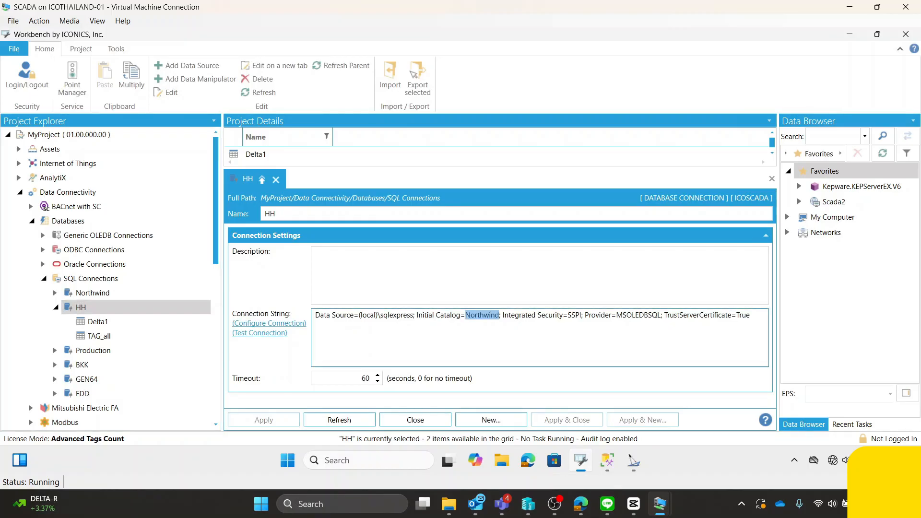
Open the TAG_all data source under HH and go through its SELECT command configuration, highlighting the query and finishing without edits.
{"action": "left_click", "coordinate": [98, 321]}
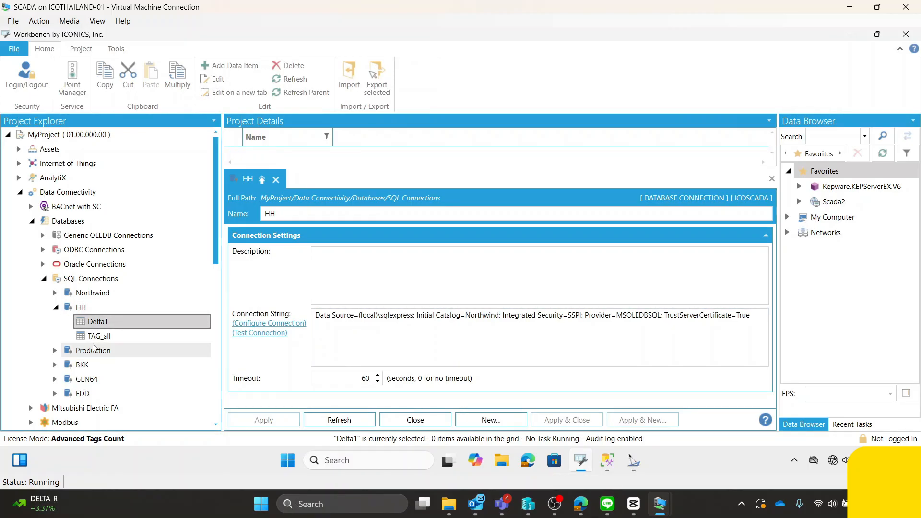
{"action": "left_click", "coordinate": [96, 338]}
{"action": "double_click", "coordinate": [99, 337]}
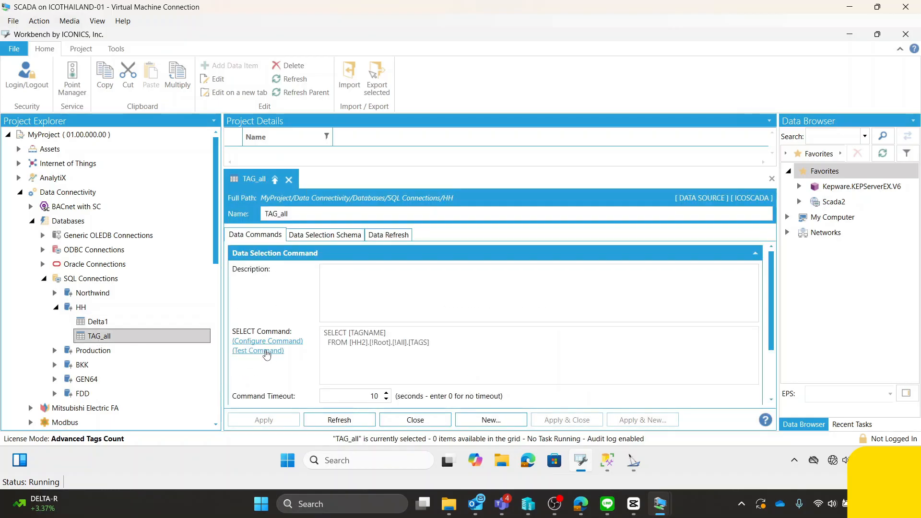
{"action": "left_click", "coordinate": [272, 342]}
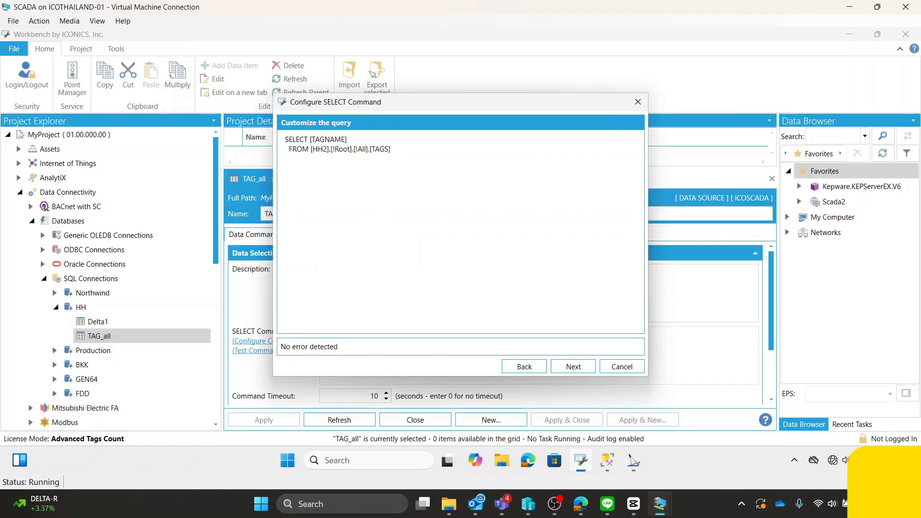
{"action": "left_click_drag", "start_coordinate": [391, 149], "coordinate": [289, 139]}
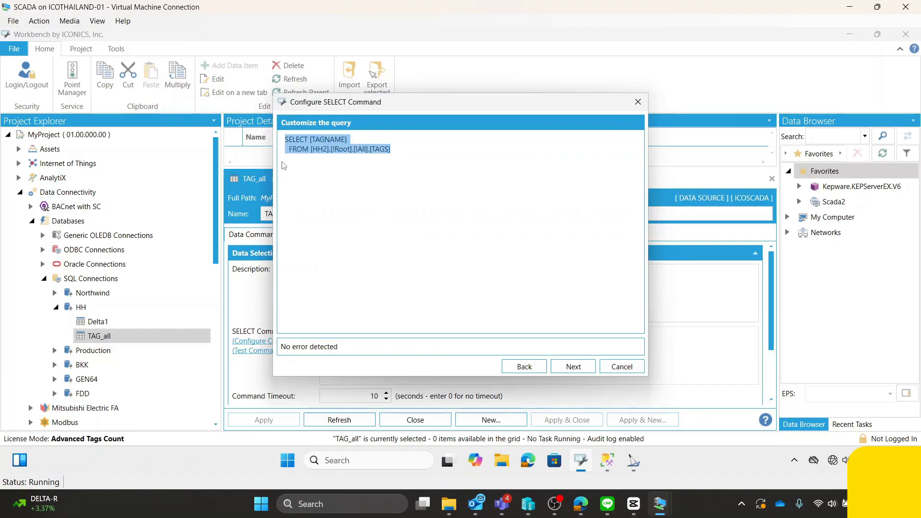
{"action": "left_click", "coordinate": [574, 366]}
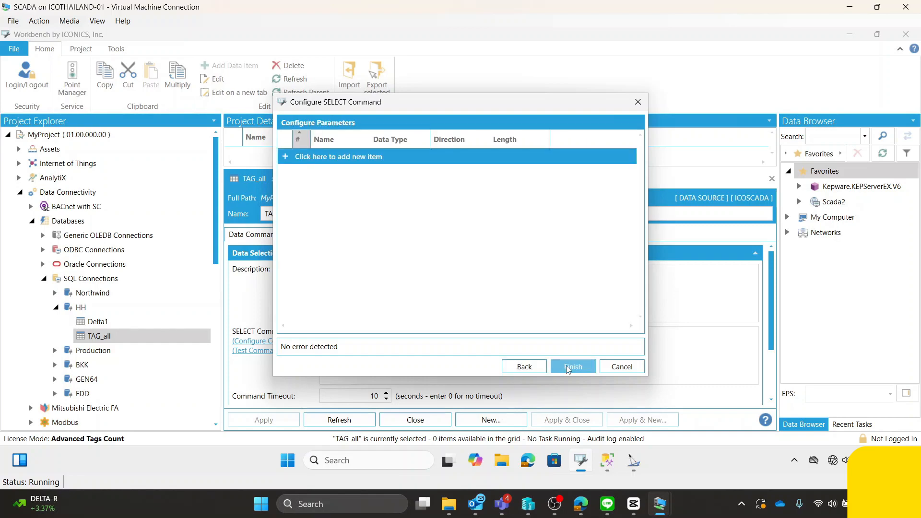
{"action": "left_click", "coordinate": [574, 366]}
Test the TAG_all SELECT command, look through the returned tags, and discard the data source's pending changes.
{"action": "left_click", "coordinate": [259, 351]}
{"action": "scroll", "coordinate": [345, 288], "scroll_direction": "down", "scroll_amount": 5}
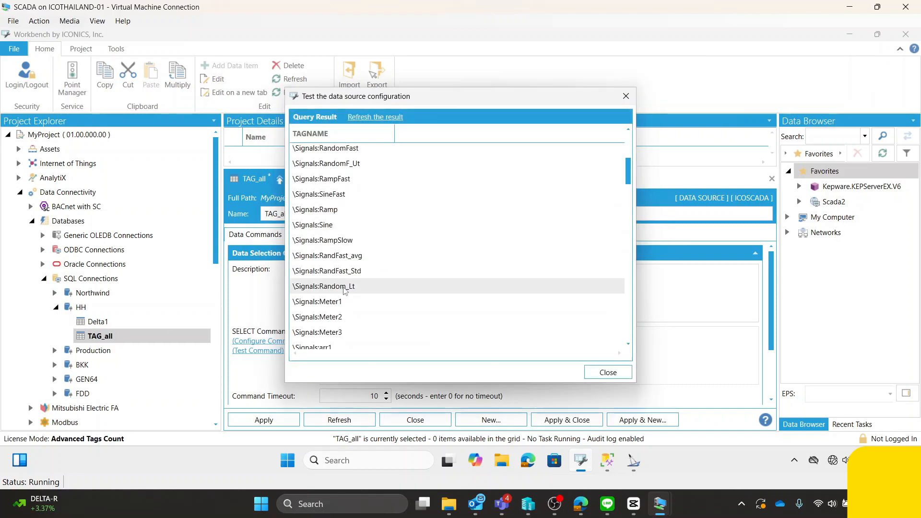
{"action": "scroll", "coordinate": [347, 292], "scroll_direction": "down", "scroll_amount": 3}
{"action": "left_click", "coordinate": [626, 96]}
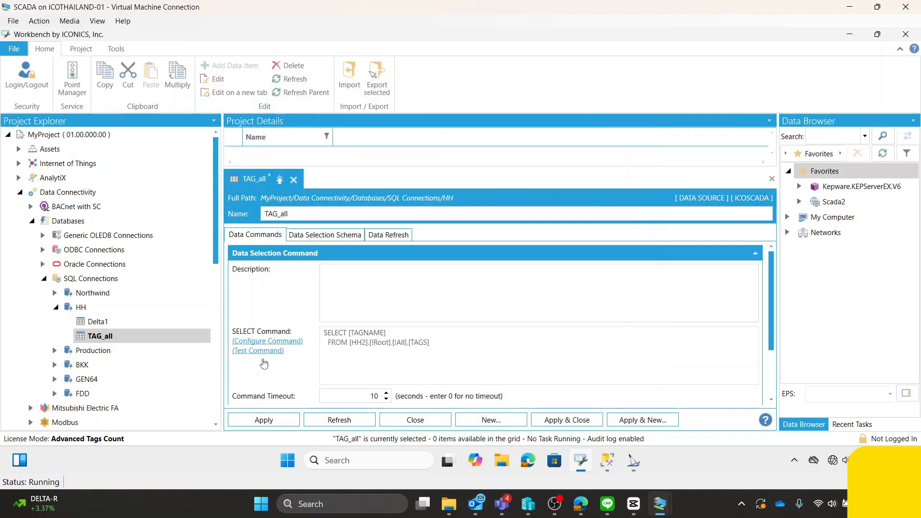
{"action": "left_click", "coordinate": [314, 421]}
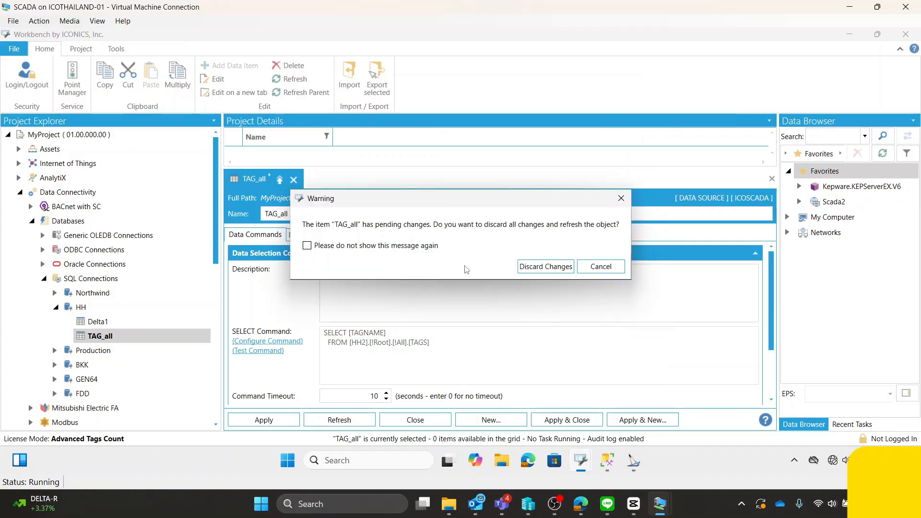
{"action": "left_click", "coordinate": [541, 268]}
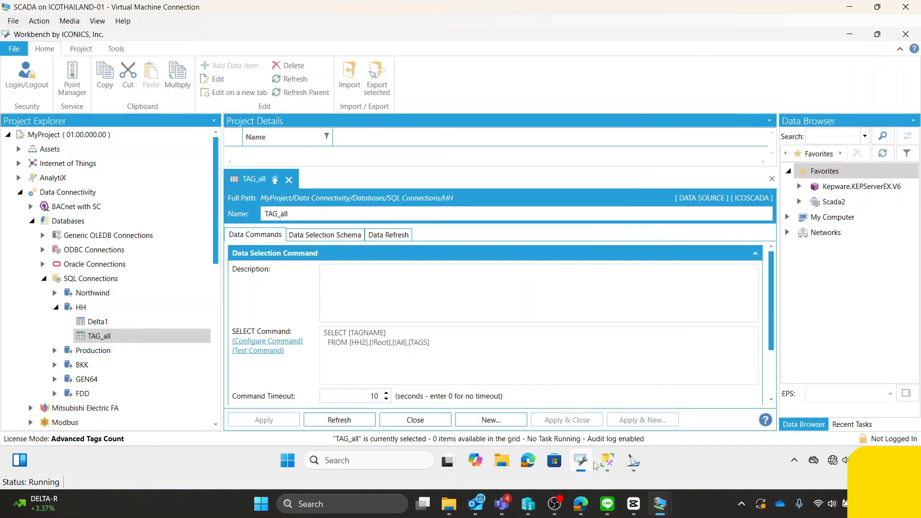
Switch to GraphWorX64, put the test_HH_search display in configuration mode, and open the Grid settings of the upper tag grid.
{"action": "left_click", "coordinate": [634, 462]}
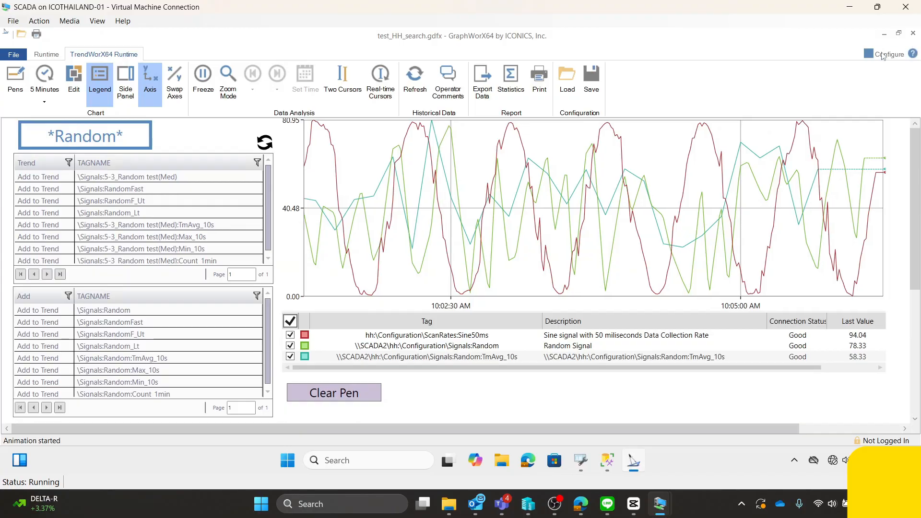
{"action": "left_click", "coordinate": [883, 55]}
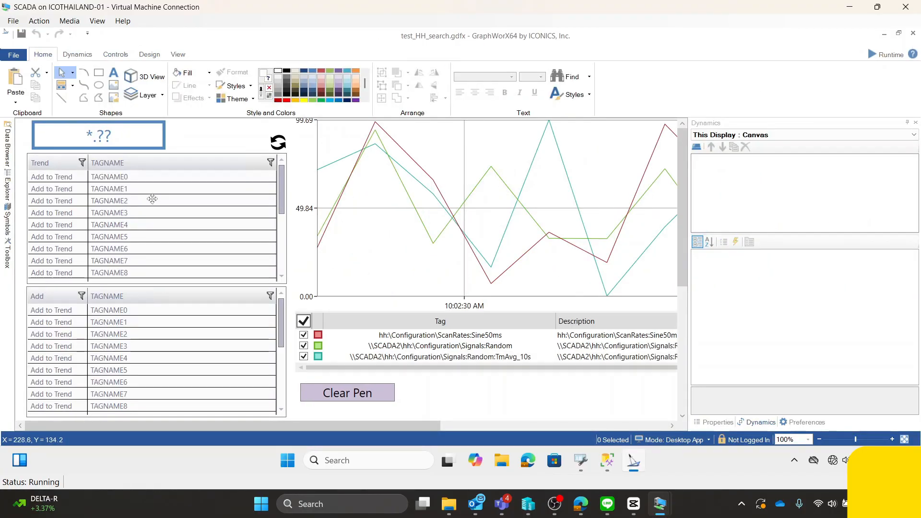
{"action": "left_click", "coordinate": [152, 198]}
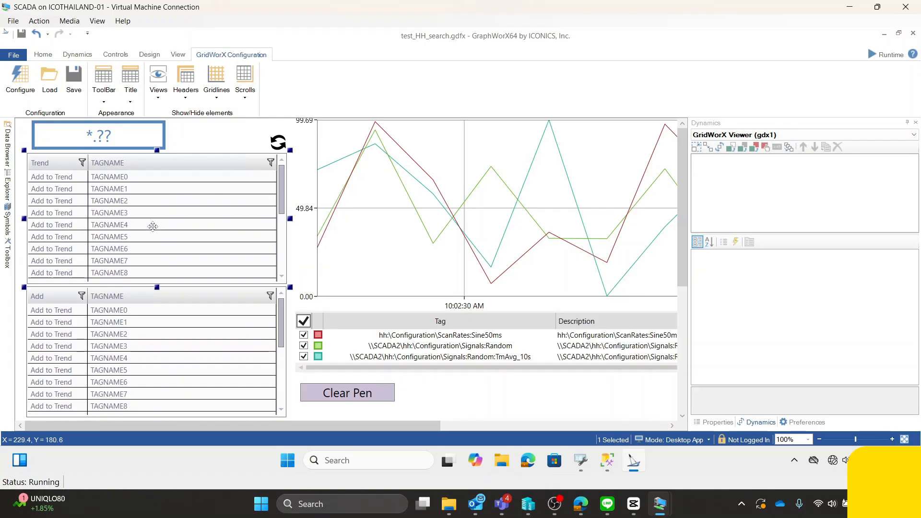
{"action": "left_click", "coordinate": [153, 341]}
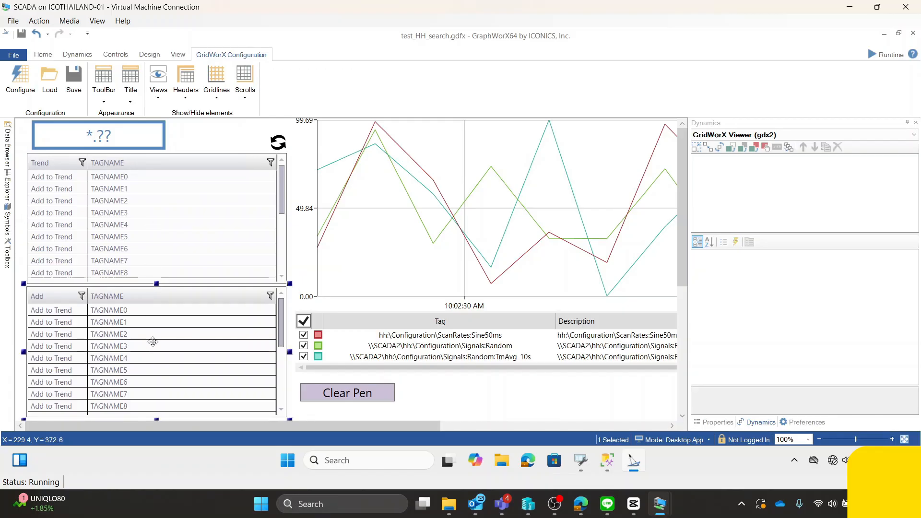
{"action": "left_click", "coordinate": [142, 211]}
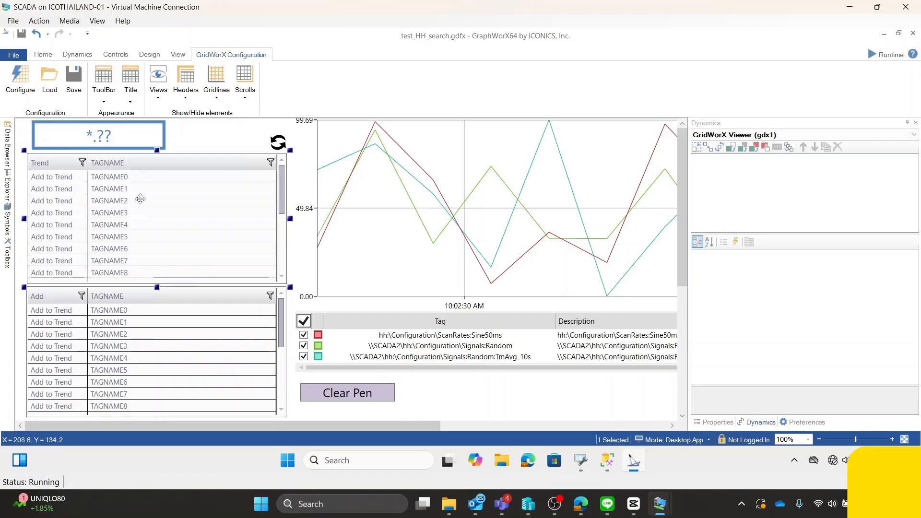
{"action": "double_click", "coordinate": [136, 201]}
{"action": "left_click", "coordinate": [317, 98]}
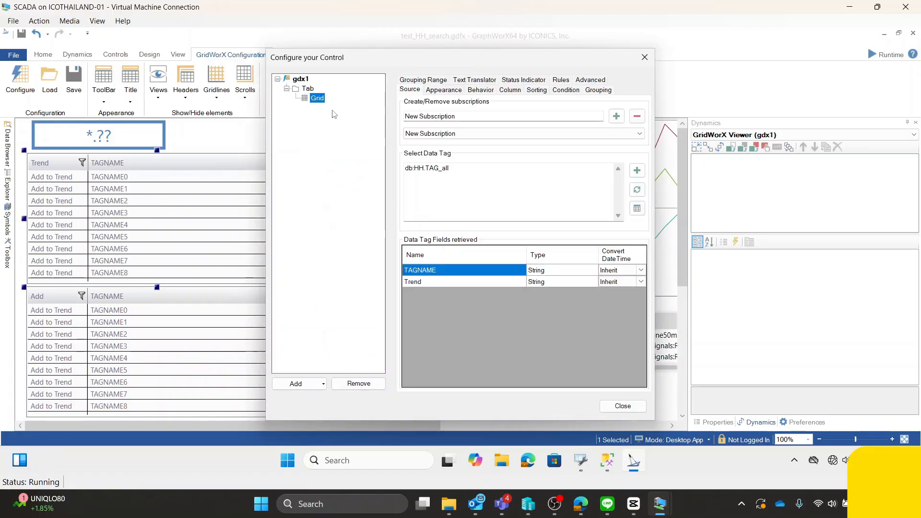
Set the grid's data tag to db:HH.TAG_all by browsing to the data sources of the HH SQL Server connection.
{"action": "double_click", "coordinate": [427, 168]}
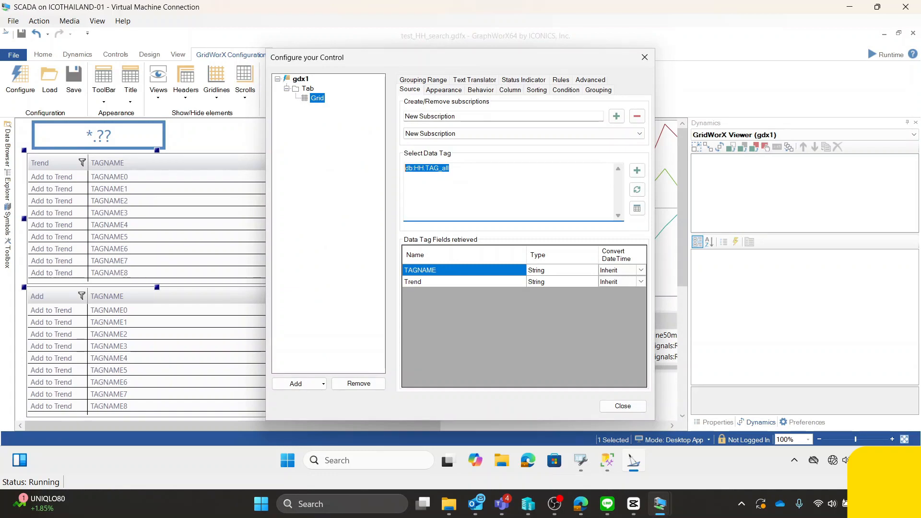
{"action": "left_click", "coordinate": [637, 171]}
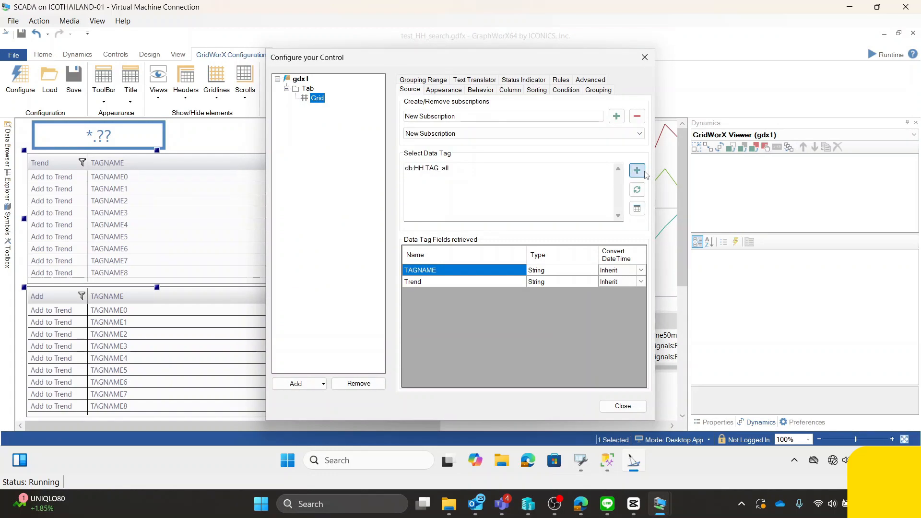
{"action": "left_click", "coordinate": [639, 171]}
{"action": "left_click", "coordinate": [280, 167]}
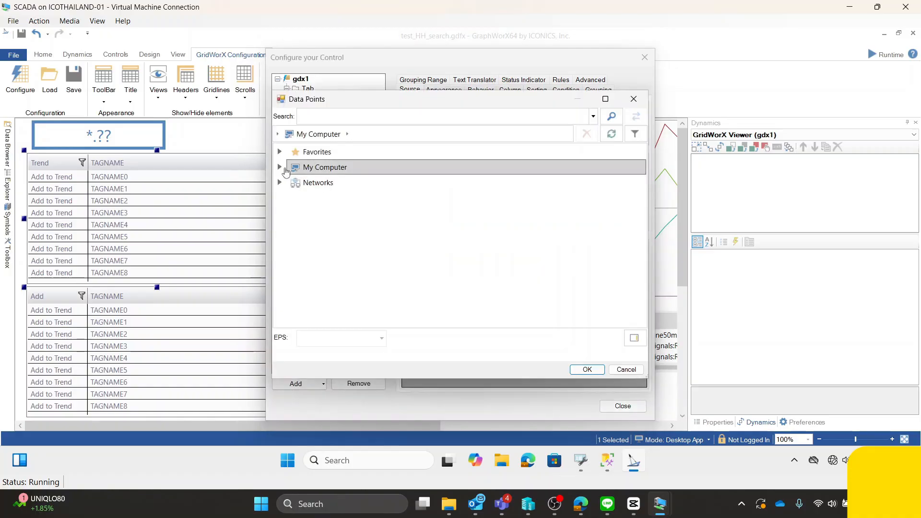
{"action": "left_click", "coordinate": [291, 229]}
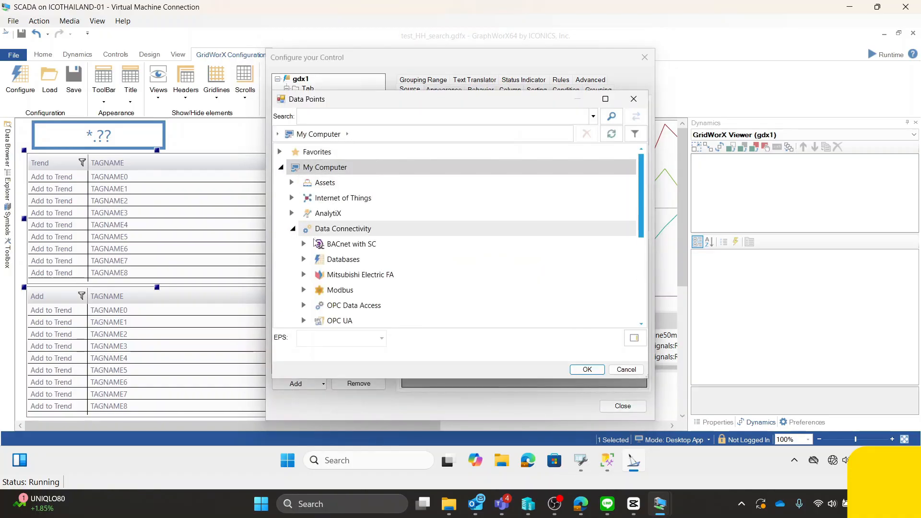
{"action": "scroll", "coordinate": [290, 235], "scroll_direction": "down", "scroll_amount": 1}
{"action": "left_click", "coordinate": [303, 217]}
{"action": "scroll", "coordinate": [307, 226], "scroll_direction": "down", "scroll_amount": 2}
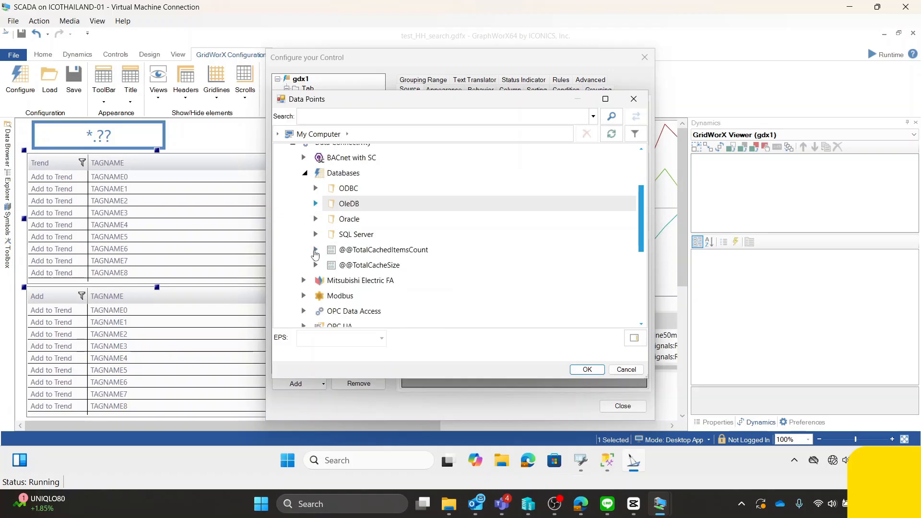
{"action": "left_click", "coordinate": [317, 234]}
{"action": "scroll", "coordinate": [321, 245], "scroll_direction": "down", "scroll_amount": 1}
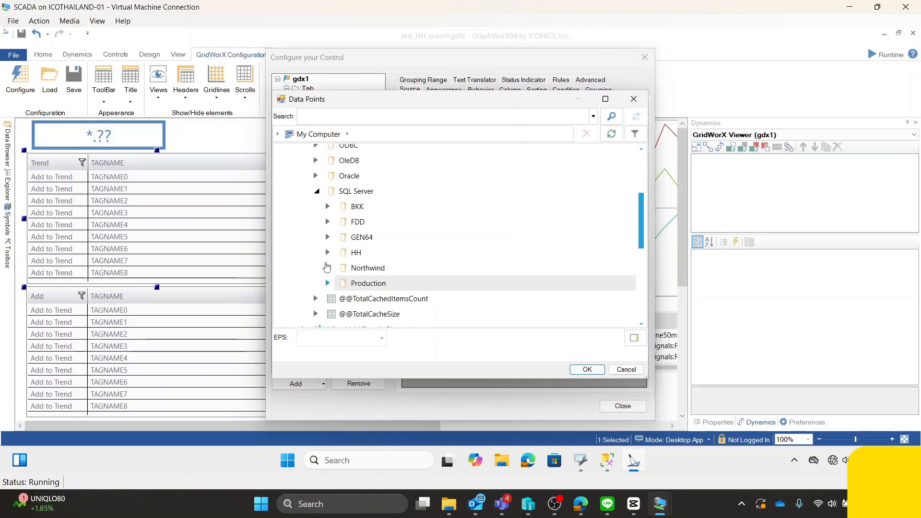
{"action": "left_click", "coordinate": [329, 253]}
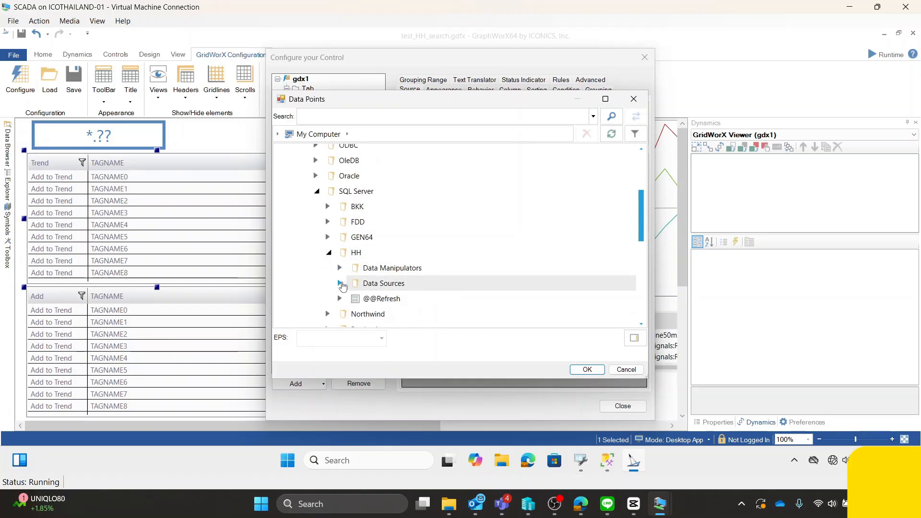
{"action": "left_click", "coordinate": [340, 284]}
{"action": "scroll", "coordinate": [384, 274], "scroll_direction": "down", "scroll_amount": 1}
{"action": "double_click", "coordinate": [387, 271]}
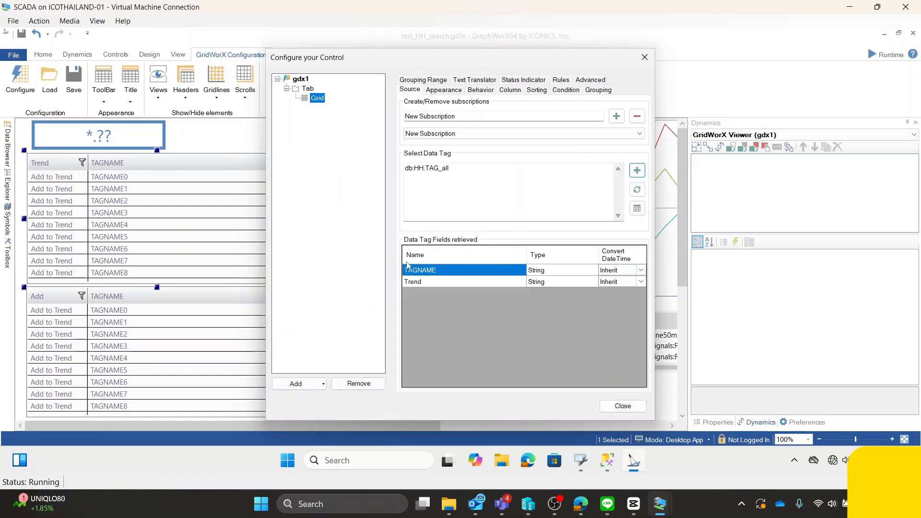
Examine the grid's Trend column properties, check the TAG_all query in Workbench for comparison, and return to the GraphWorX64 grid configuration.
{"action": "left_click", "coordinate": [510, 90]}
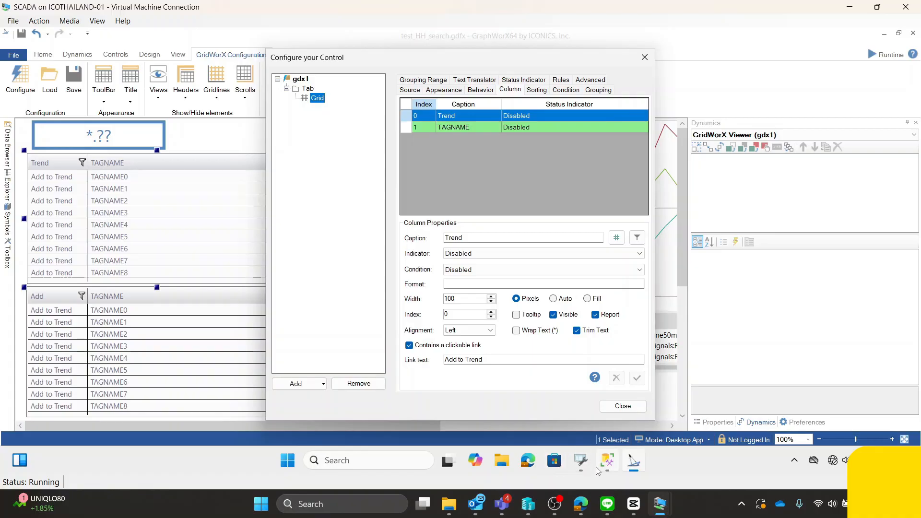
{"action": "left_click", "coordinate": [581, 462]}
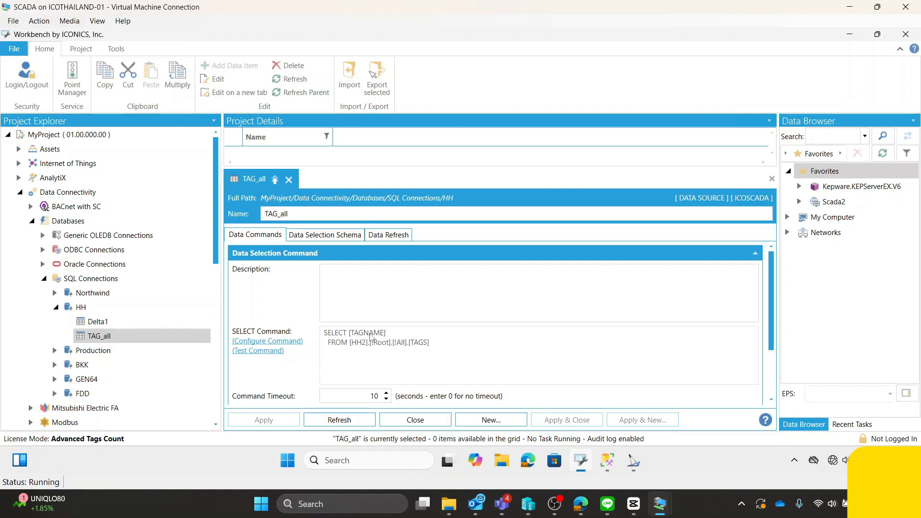
{"action": "left_click", "coordinate": [634, 461]}
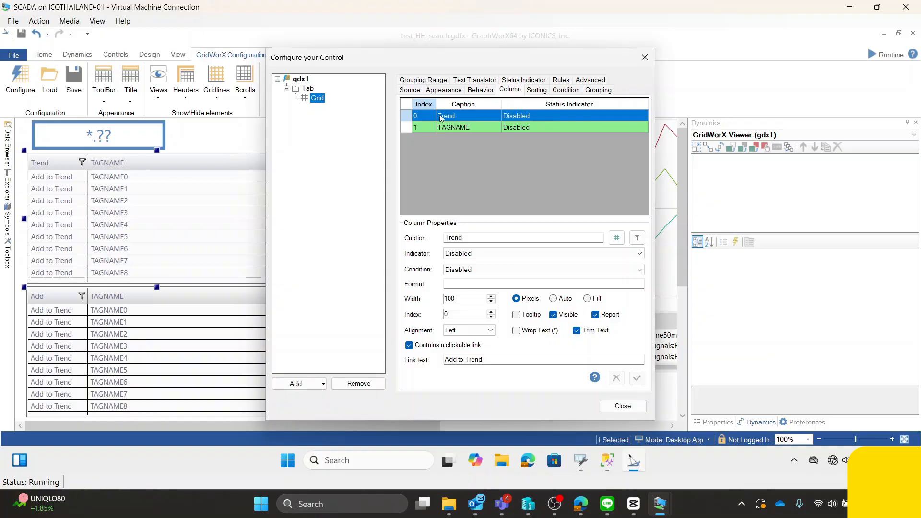
Open the virtual fields of the upper grid's subscription and display the command configuration behind the Trend field's Create Pen expression.
{"action": "left_click", "coordinate": [413, 91]}
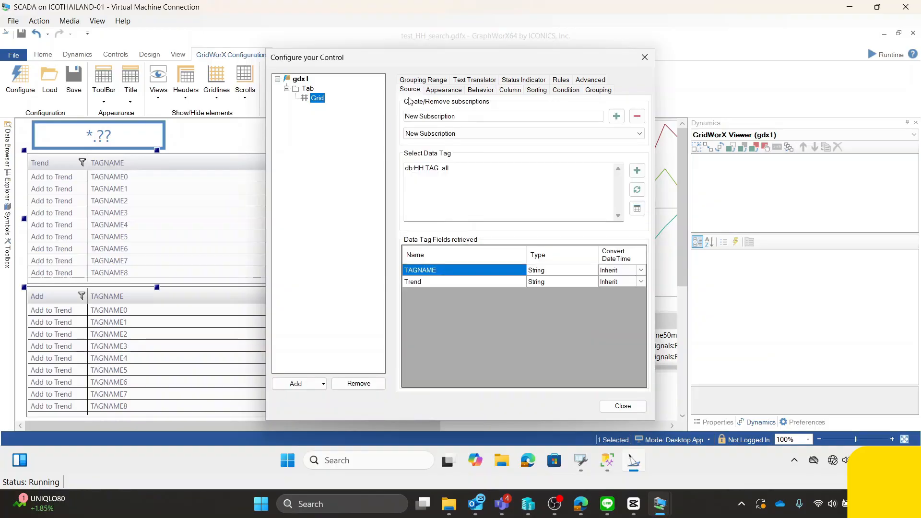
{"action": "left_click", "coordinate": [637, 209]}
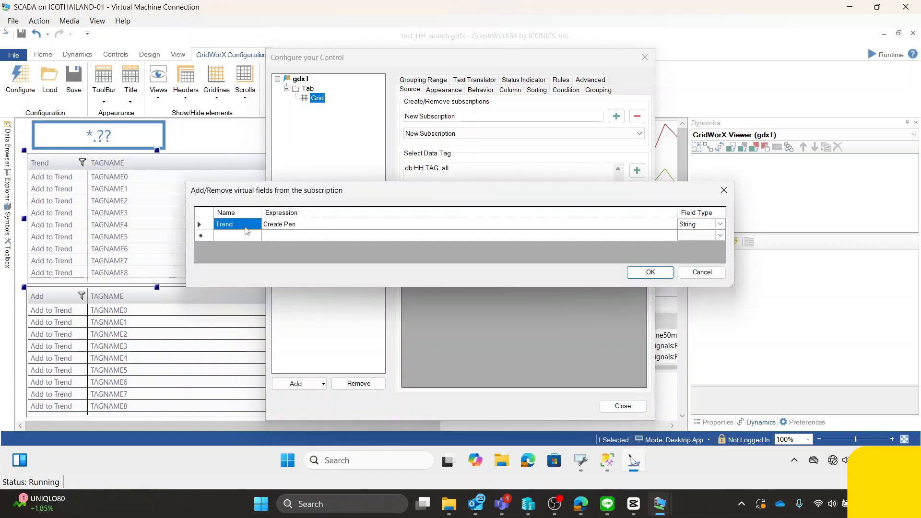
{"action": "left_click", "coordinate": [241, 229]}
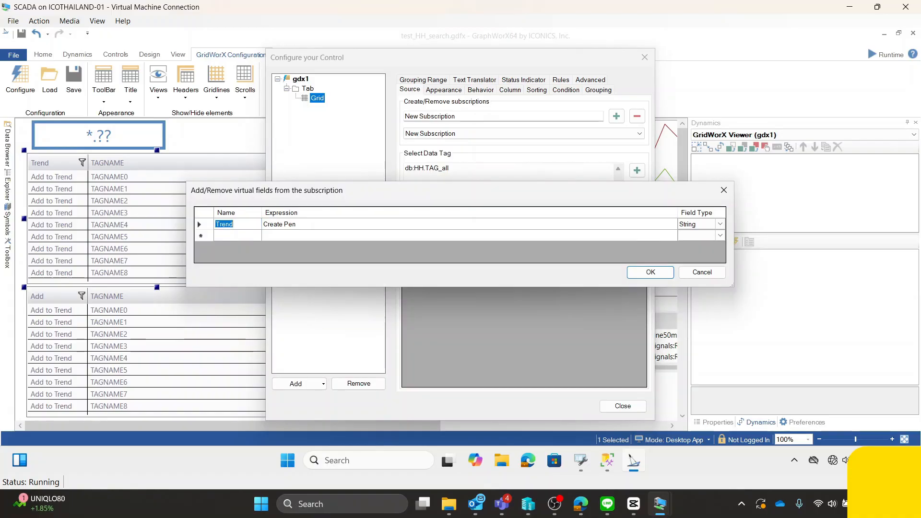
{"action": "left_click", "coordinate": [659, 224]}
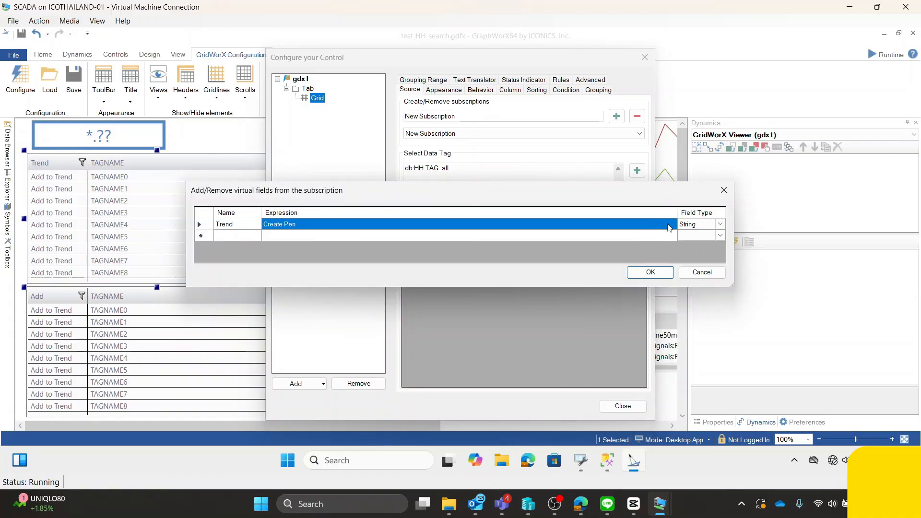
{"action": "left_click", "coordinate": [670, 228]}
{"action": "left_click", "coordinate": [670, 224]}
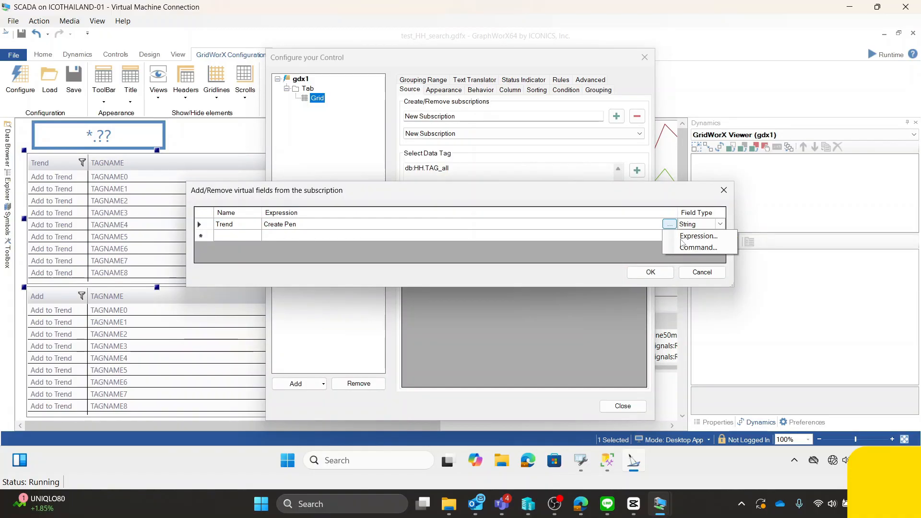
{"action": "left_click", "coordinate": [693, 248]}
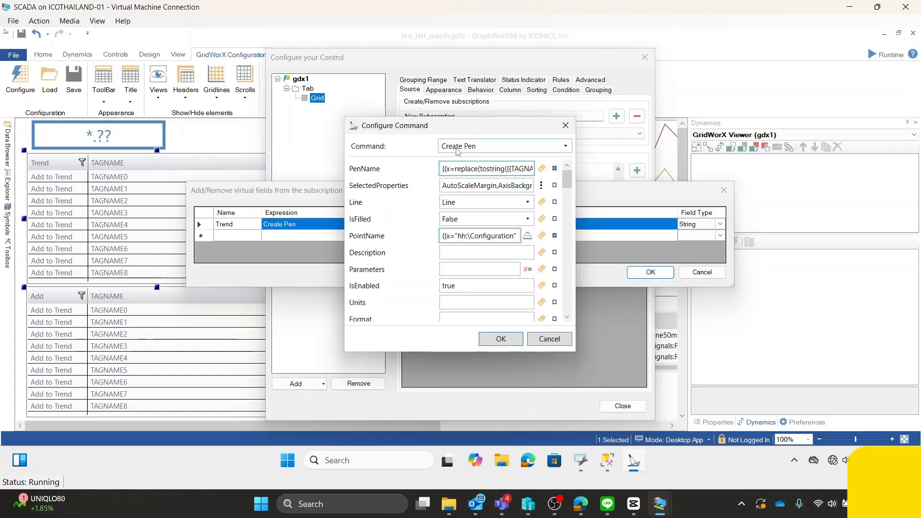
Look through the Create Pen command's parameters down to the Target setting and return to the first parameters.
{"action": "scroll", "coordinate": [472, 317], "scroll_direction": "down", "scroll_amount": 15}
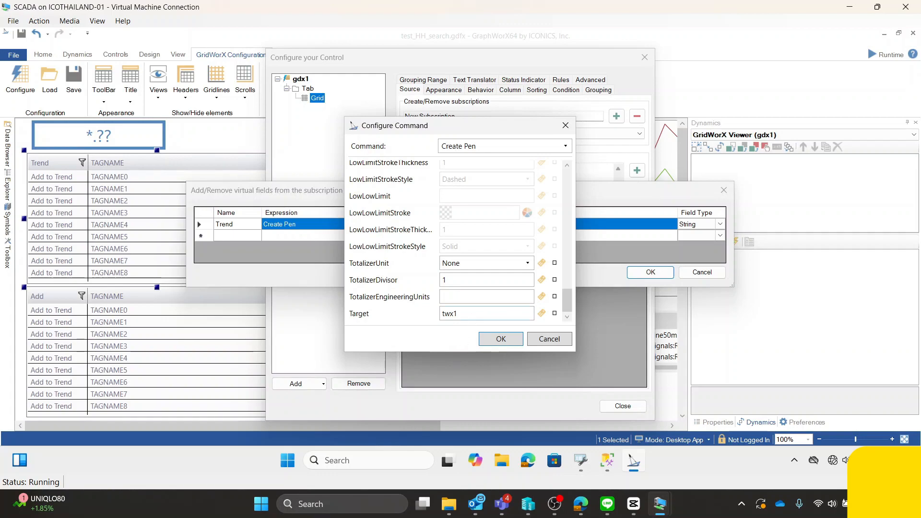
{"action": "left_click_drag", "start_coordinate": [459, 314], "coordinate": [432, 314]}
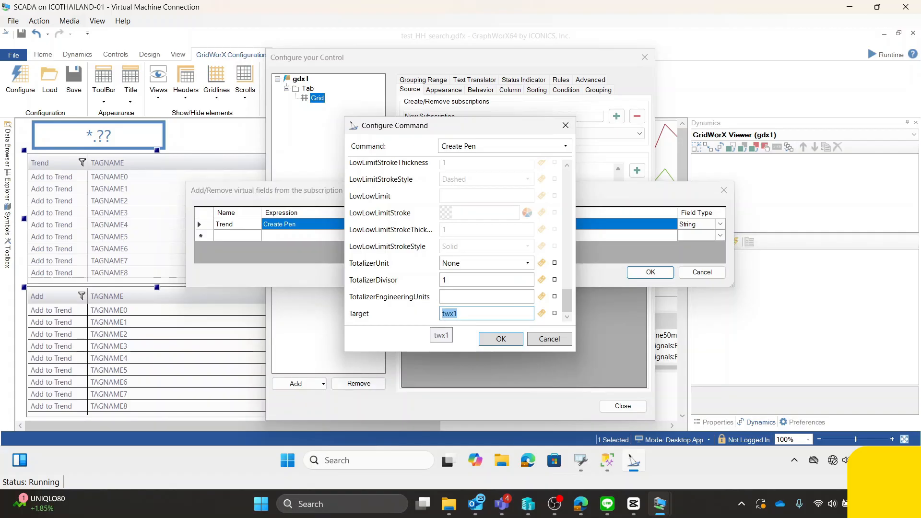
{"action": "left_click_drag", "start_coordinate": [567, 299], "coordinate": [567, 169]}
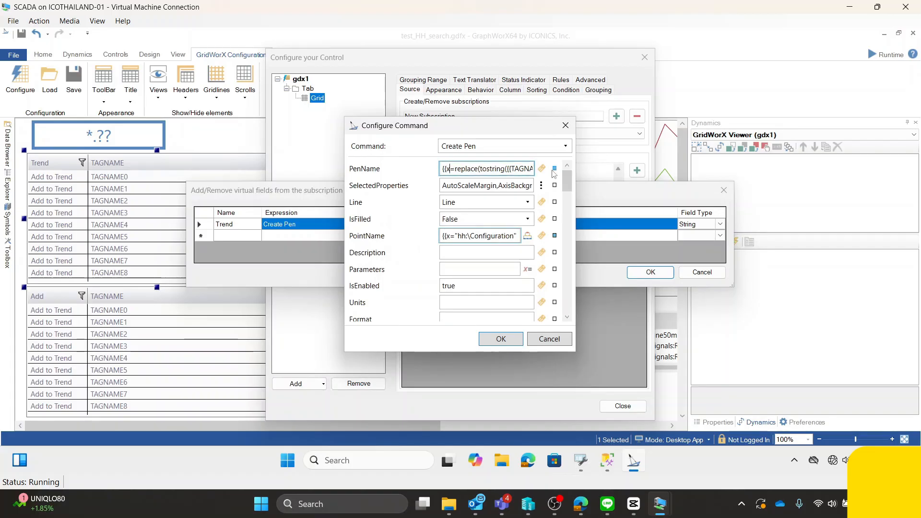
Examine how the PenName expression processes the TAGNAME field, and close the expression editor without changing anything.
{"action": "left_click", "coordinate": [541, 169]}
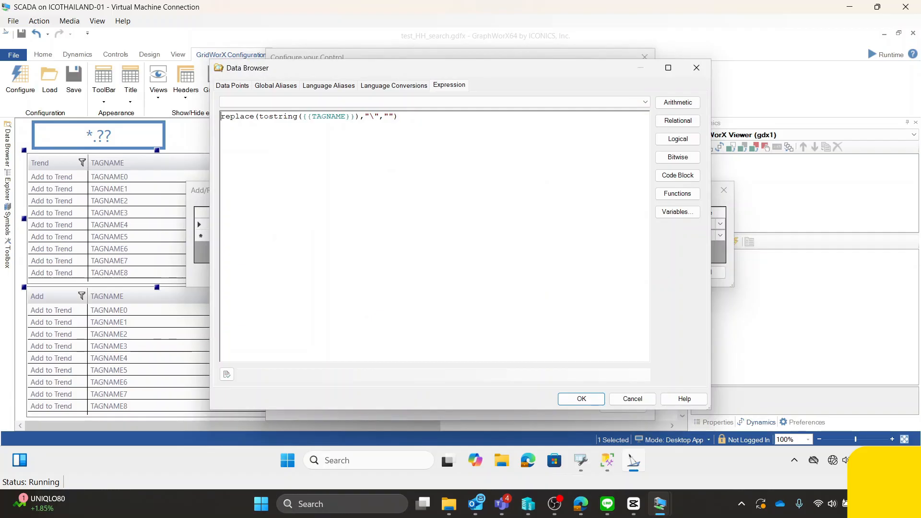
{"action": "left_click_drag", "start_coordinate": [355, 117], "coordinate": [312, 116]}
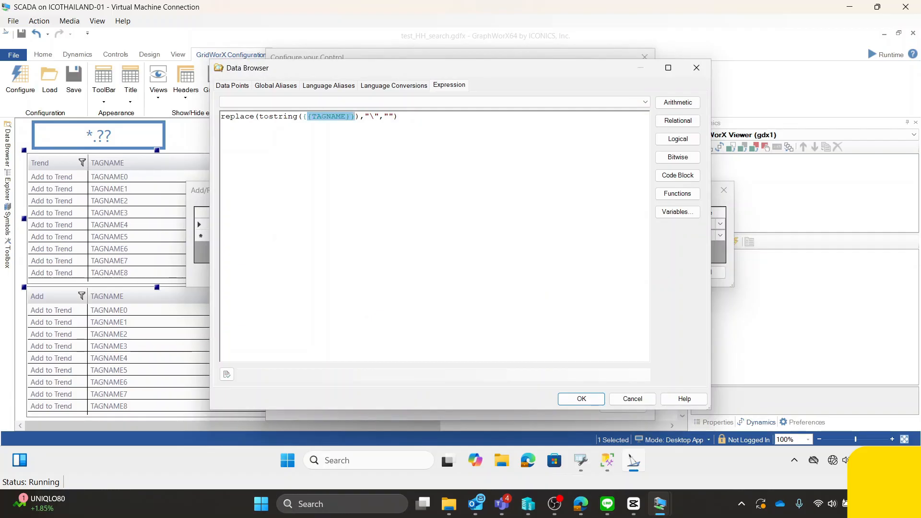
{"action": "left_click_drag", "start_coordinate": [374, 116], "coordinate": [364, 116]}
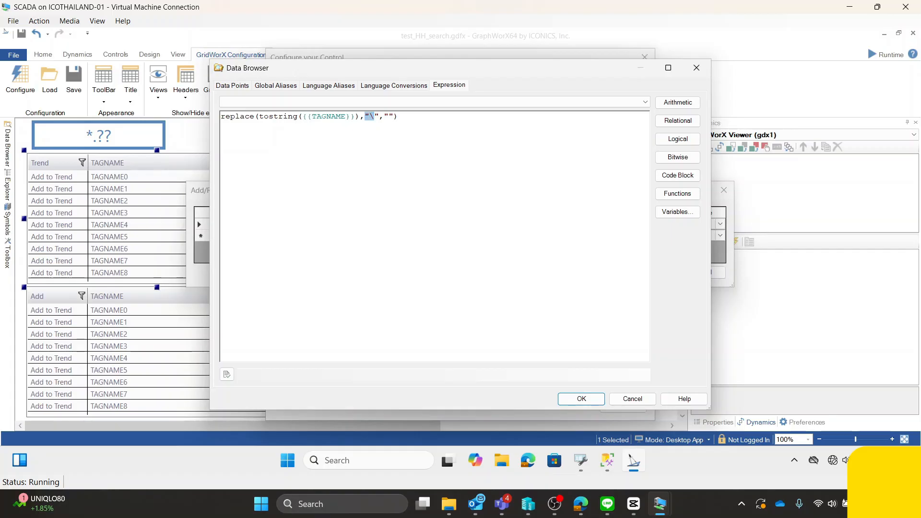
{"action": "left_click", "coordinate": [390, 116]}
{"action": "left_click_drag", "start_coordinate": [302, 116], "coordinate": [355, 116]}
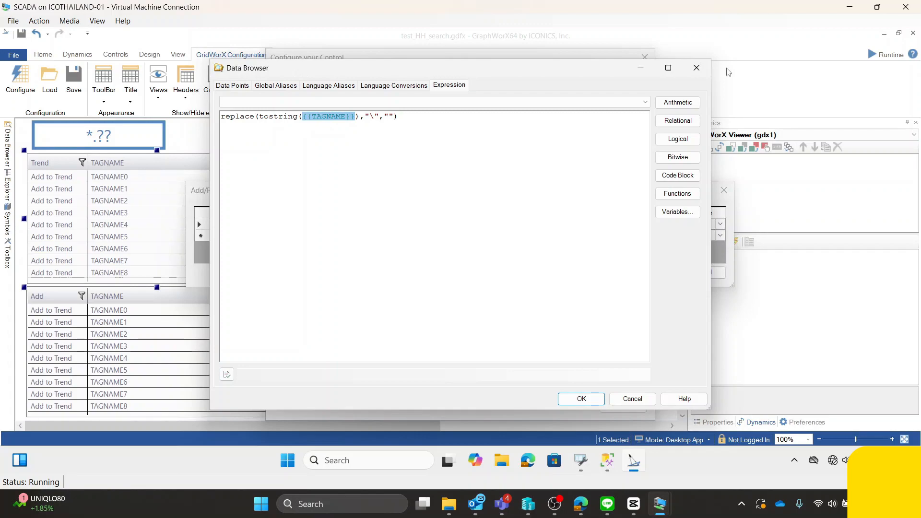
{"action": "left_click", "coordinate": [695, 69]}
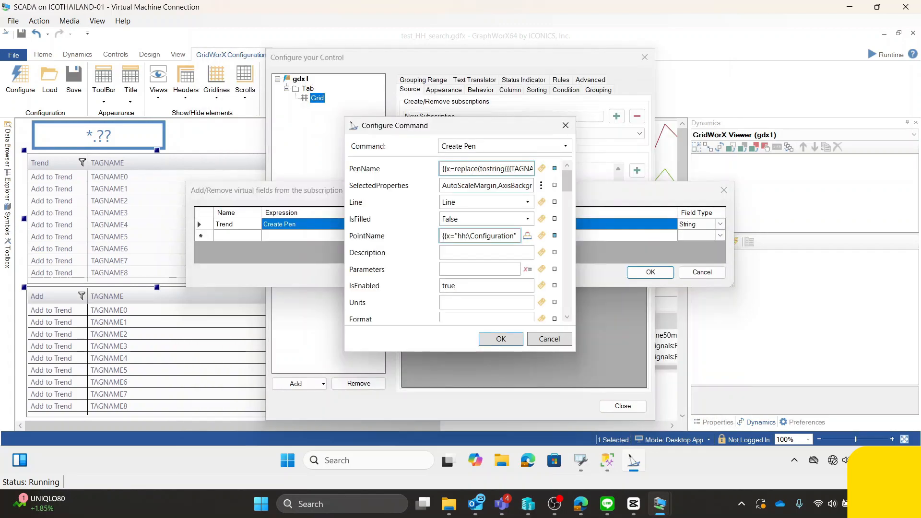
Examine how the PointName expression combines the hh:\Configuration prefix with the TAGNAME field, and close the expression editor without changes.
{"action": "left_click", "coordinate": [470, 236]}
{"action": "left_click", "coordinate": [541, 236]}
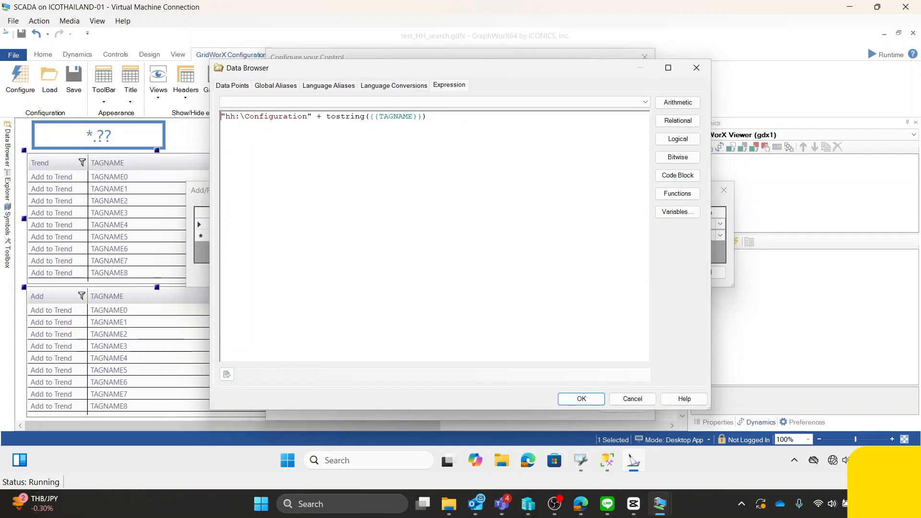
{"action": "left_click_drag", "start_coordinate": [221, 117], "coordinate": [307, 117]}
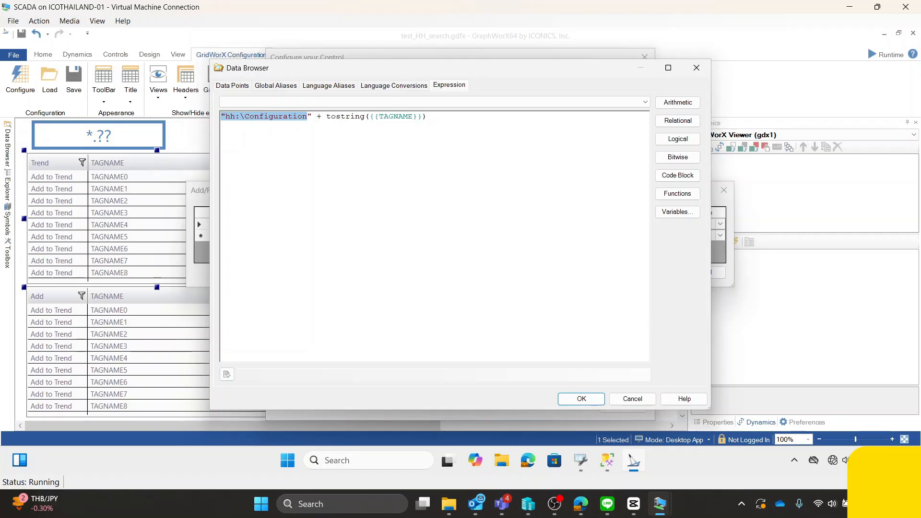
{"action": "left_click", "coordinate": [306, 117]}
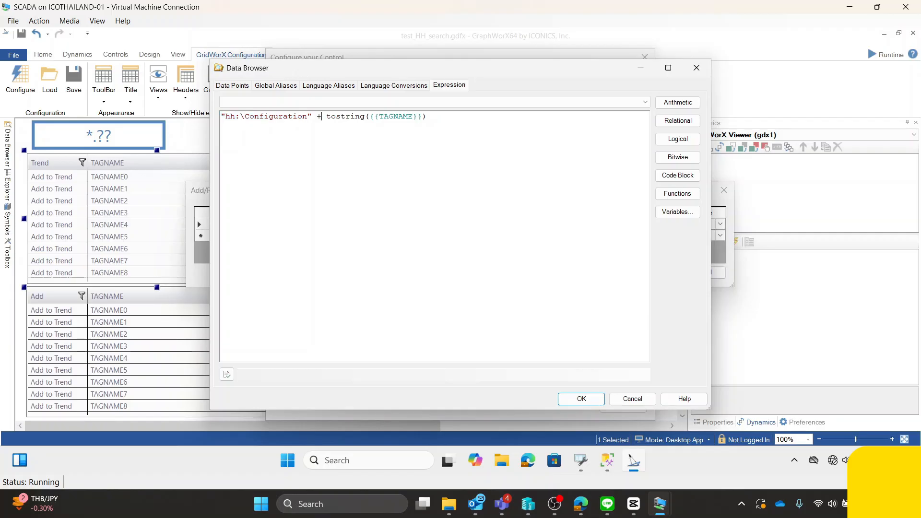
{"action": "left_click_drag", "start_coordinate": [319, 117], "coordinate": [418, 117]}
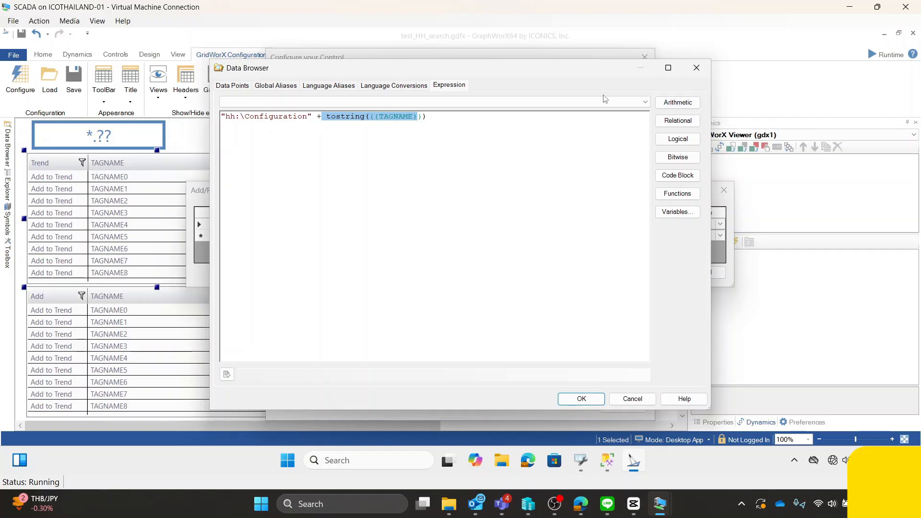
{"action": "left_click", "coordinate": [697, 68]}
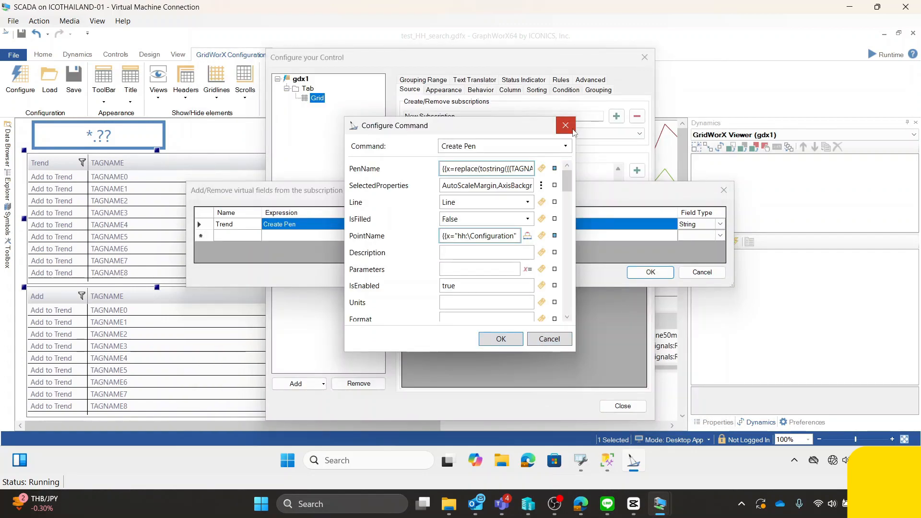
Confirm the Create Pen command and close the virtual fields and upper grid configuration dialogs.
{"action": "left_click", "coordinate": [501, 338]}
{"action": "left_click", "coordinate": [724, 190]}
{"action": "left_click", "coordinate": [645, 57]}
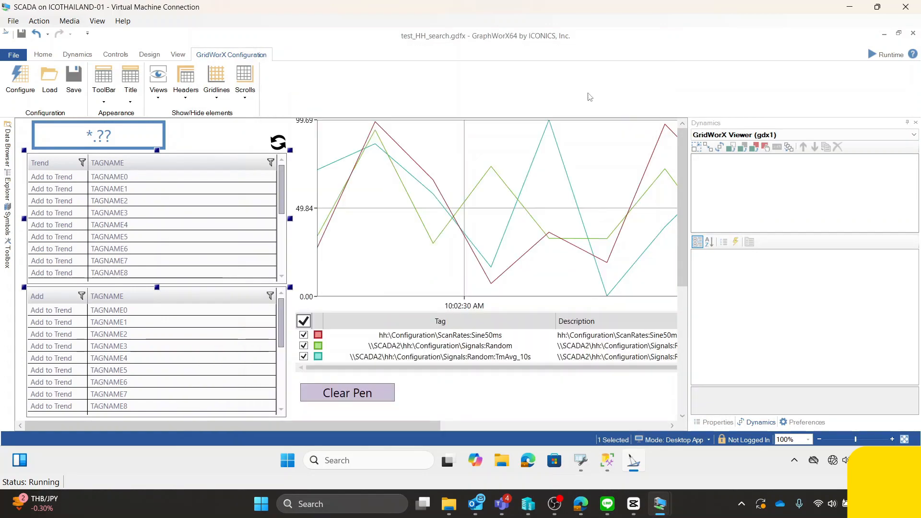
Open the Grid settings of the lower tag grid and examine the server prefix of its data tag.
{"action": "left_click", "coordinate": [128, 353]}
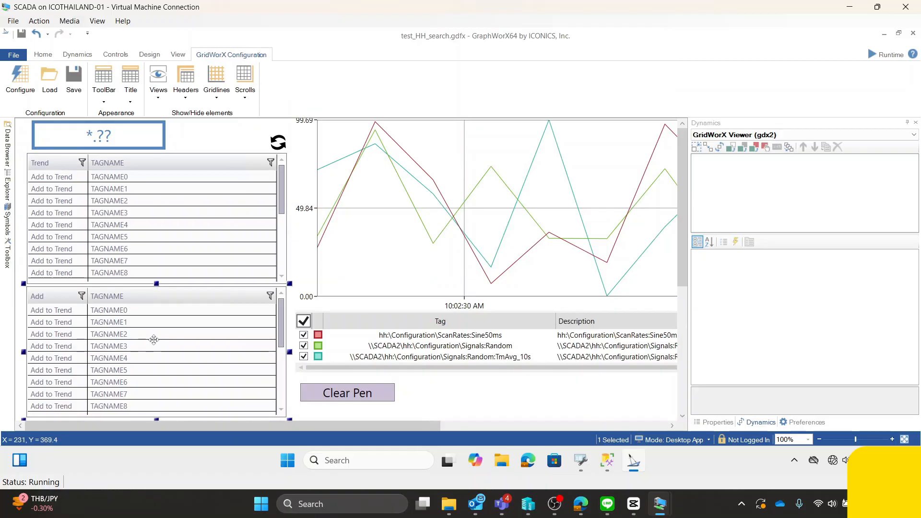
{"action": "double_click", "coordinate": [154, 340]}
{"action": "left_click", "coordinate": [317, 98]}
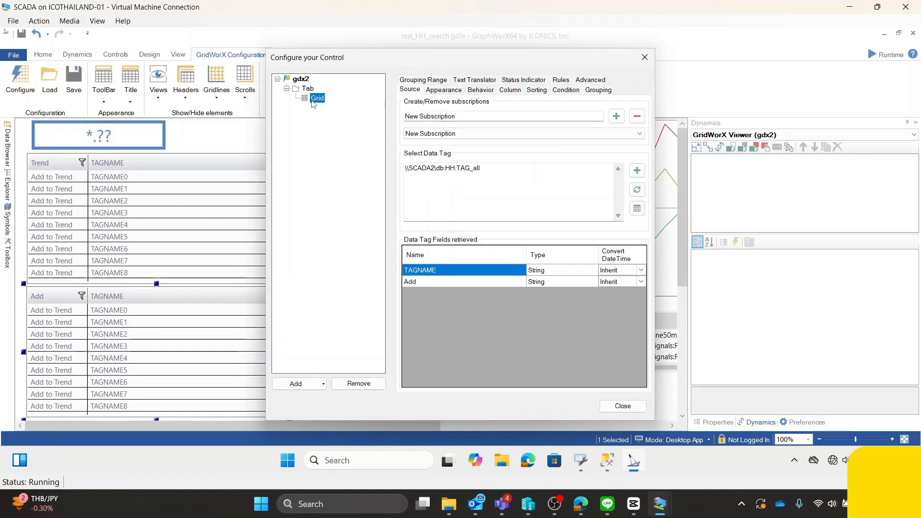
{"action": "left_click_drag", "start_coordinate": [437, 169], "coordinate": [404, 169]}
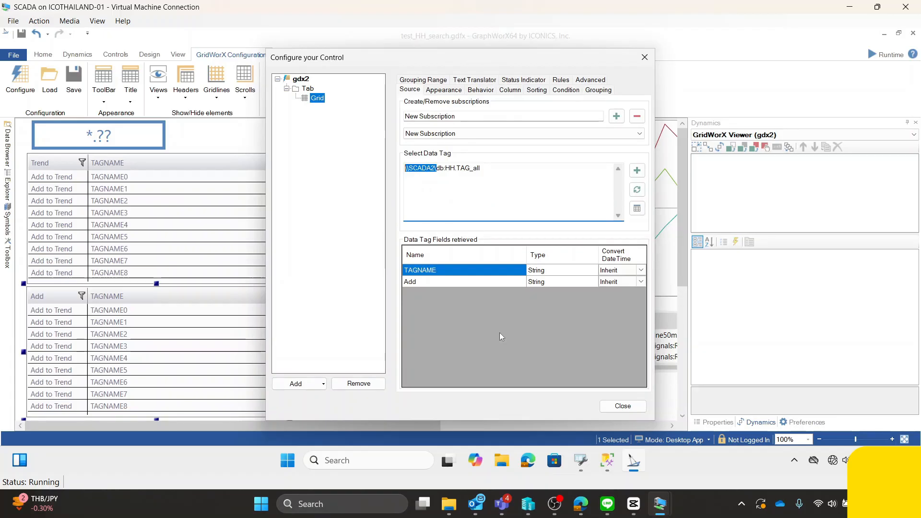
Switch to Workbench on the SCADA2 virtual machine, check the TAG_all data source under HH, and return to the GraphWorX64 grid configuration.
{"action": "mouse_move", "coordinate": [660, 504]}
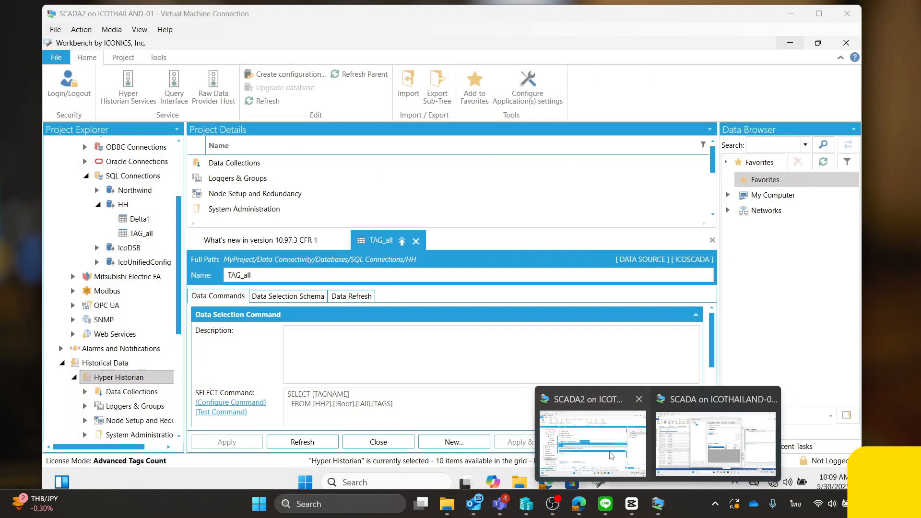
{"action": "left_click", "coordinate": [593, 442]}
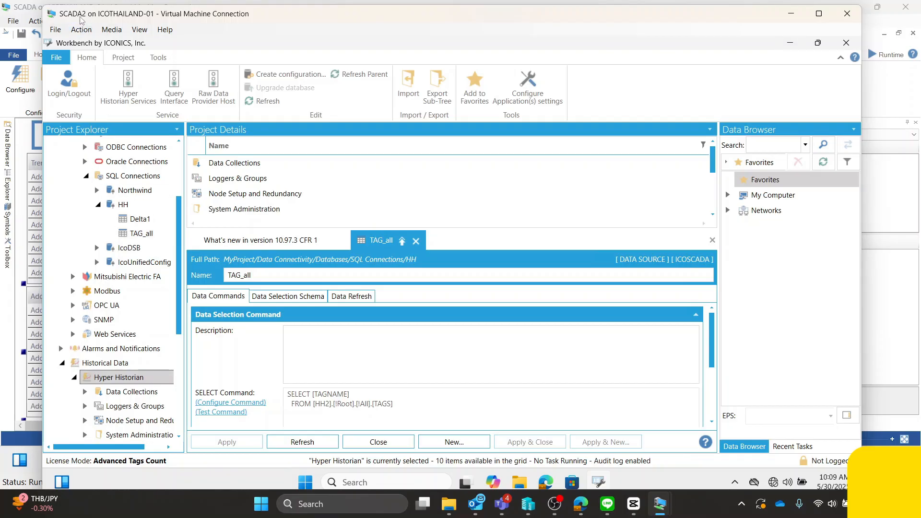
{"action": "left_click", "coordinate": [139, 237]}
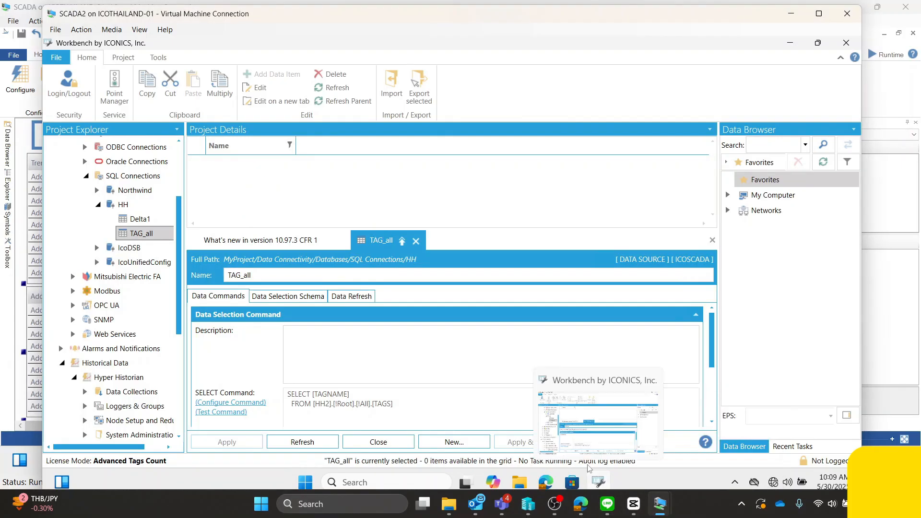
{"action": "left_click", "coordinate": [12, 294]}
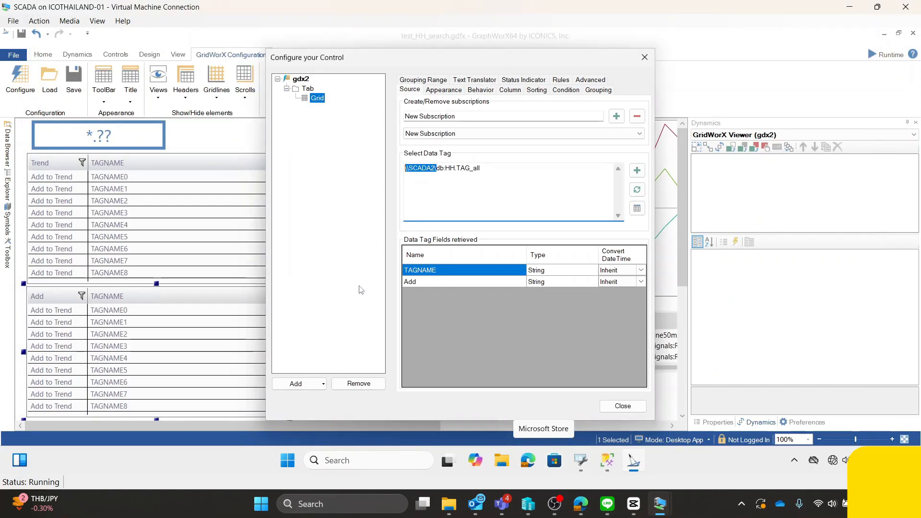
Browse the data points for the grid's data tag and expand My Computer of Scada2 under FrameWorX Network.
{"action": "left_click", "coordinate": [438, 168]}
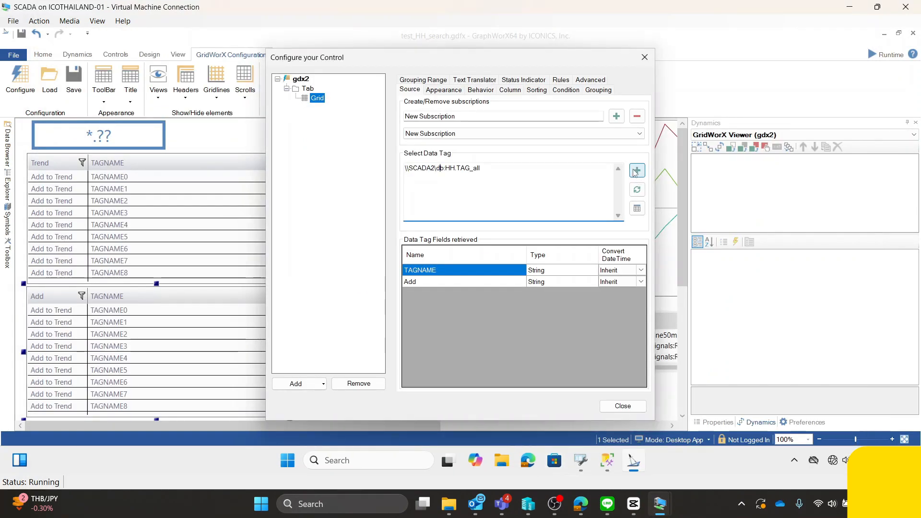
{"action": "left_click", "coordinate": [637, 171]}
{"action": "scroll", "coordinate": [432, 201], "scroll_direction": "up", "scroll_amount": 4}
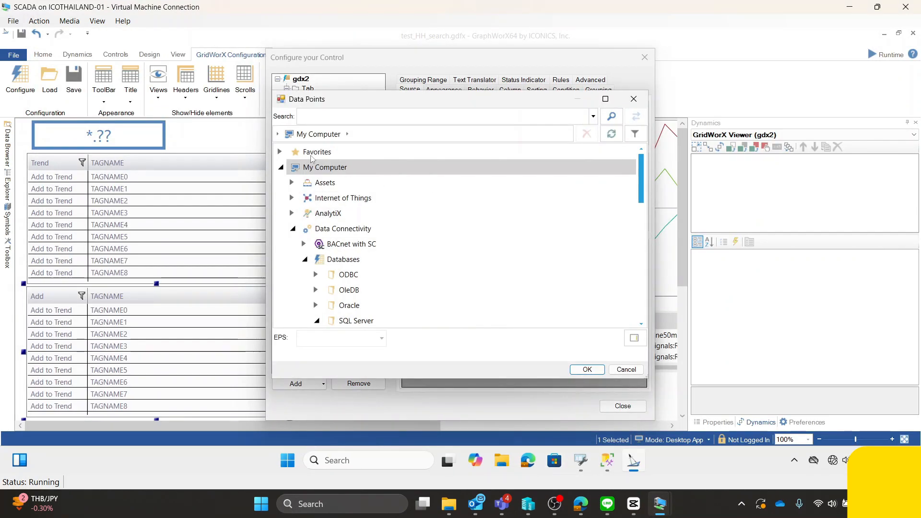
{"action": "scroll", "coordinate": [303, 221], "scroll_direction": "down", "scroll_amount": 4}
{"action": "scroll", "coordinate": [303, 221], "scroll_direction": "down", "scroll_amount": 5}
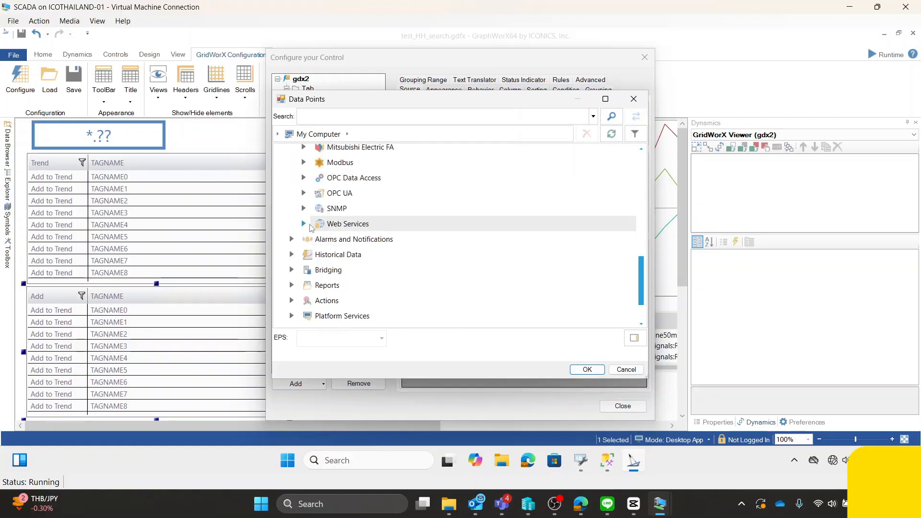
{"action": "left_click", "coordinate": [280, 323]}
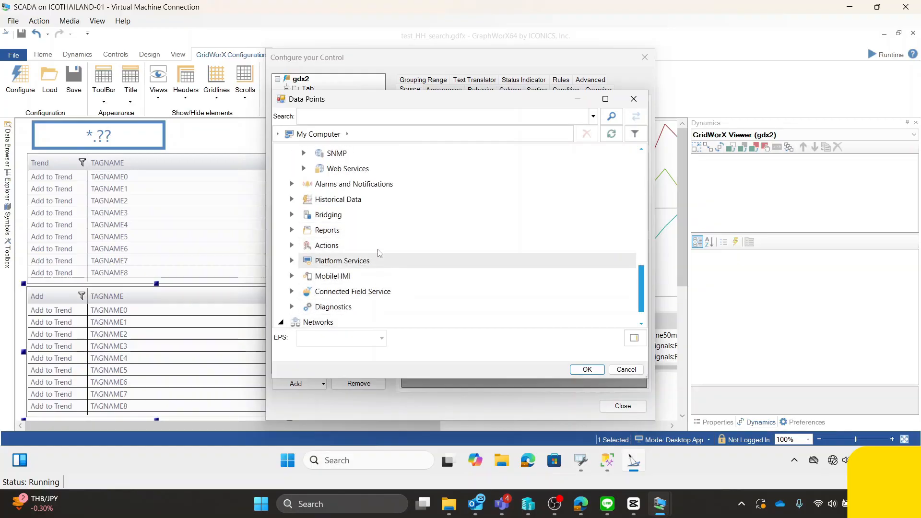
{"action": "left_click", "coordinate": [292, 307]}
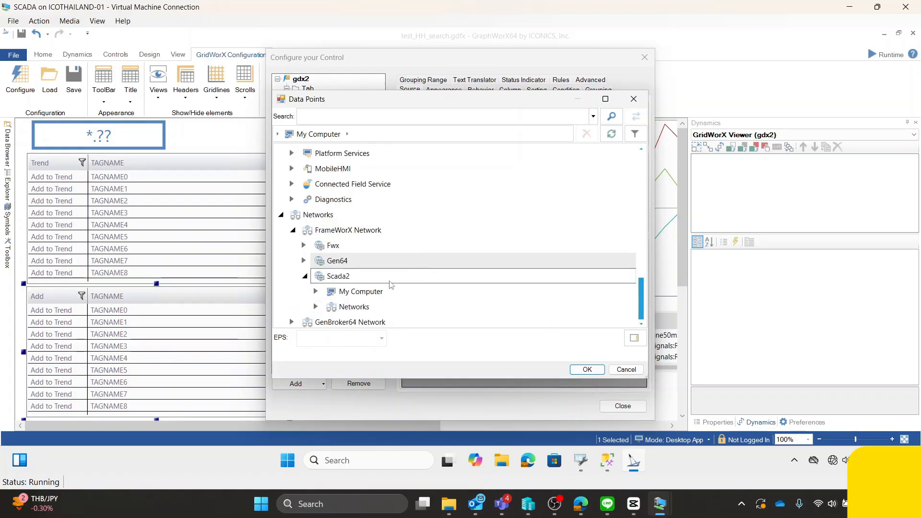
{"action": "double_click", "coordinate": [361, 290]}
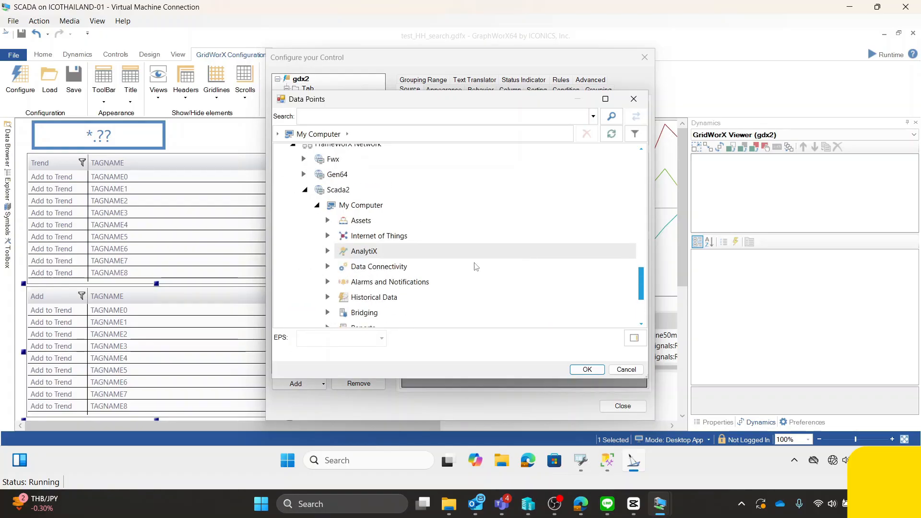
Locate TAG_all in the HH data sources of Scada2's SQL Server databases, and close the data point browser without changes.
{"action": "left_click", "coordinate": [328, 266]}
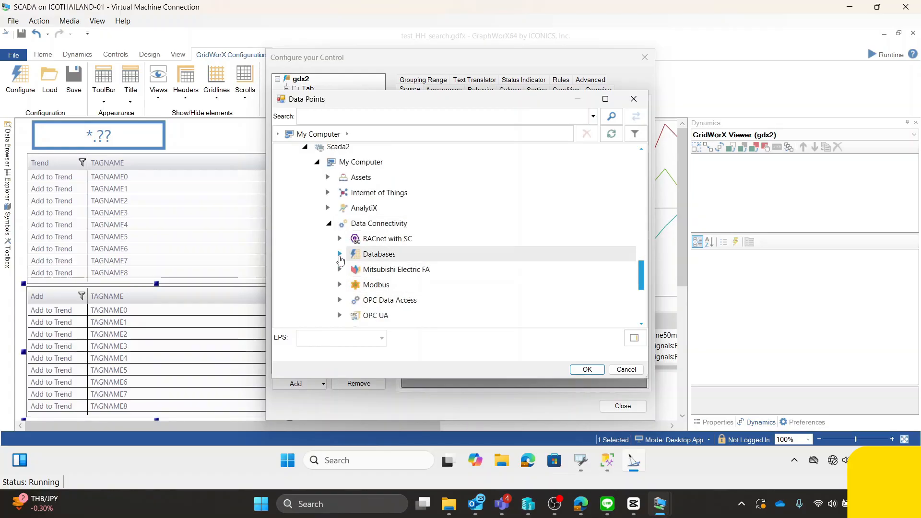
{"action": "left_click", "coordinate": [339, 254]}
{"action": "left_click", "coordinate": [351, 229]}
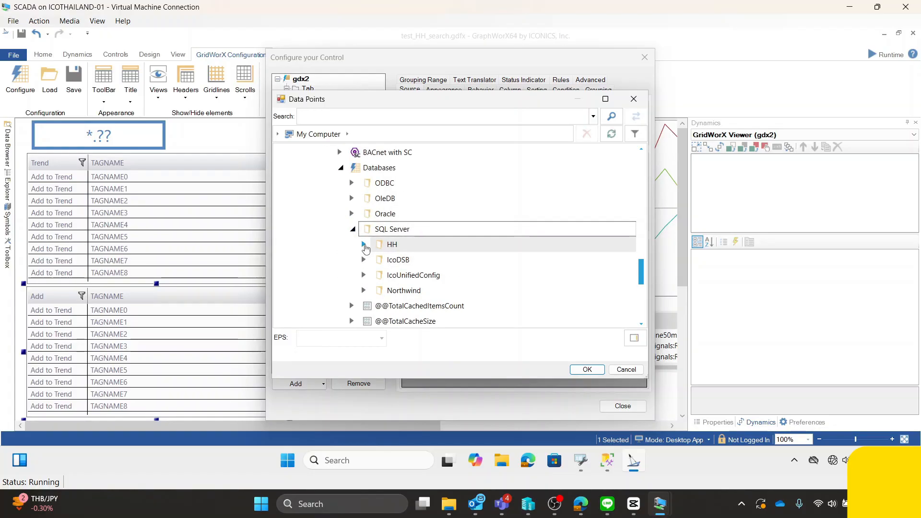
{"action": "left_click", "coordinate": [364, 245]}
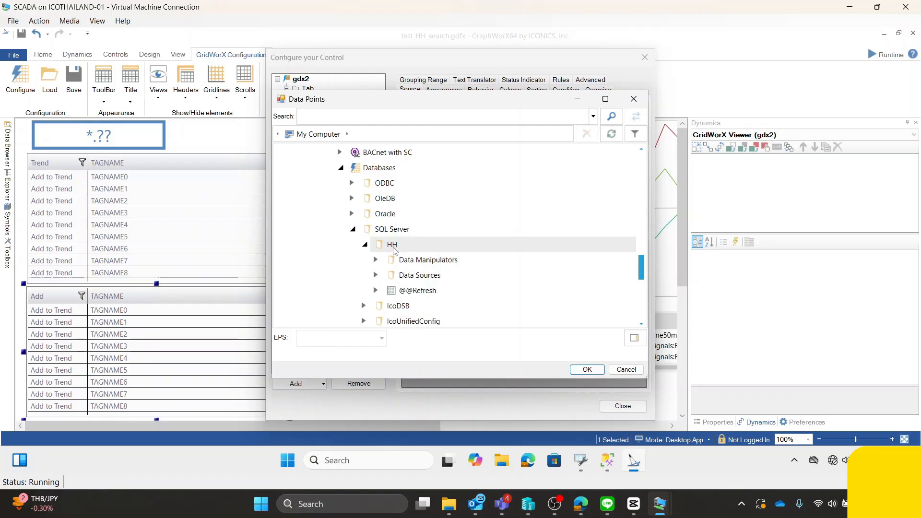
{"action": "left_click", "coordinate": [376, 274]}
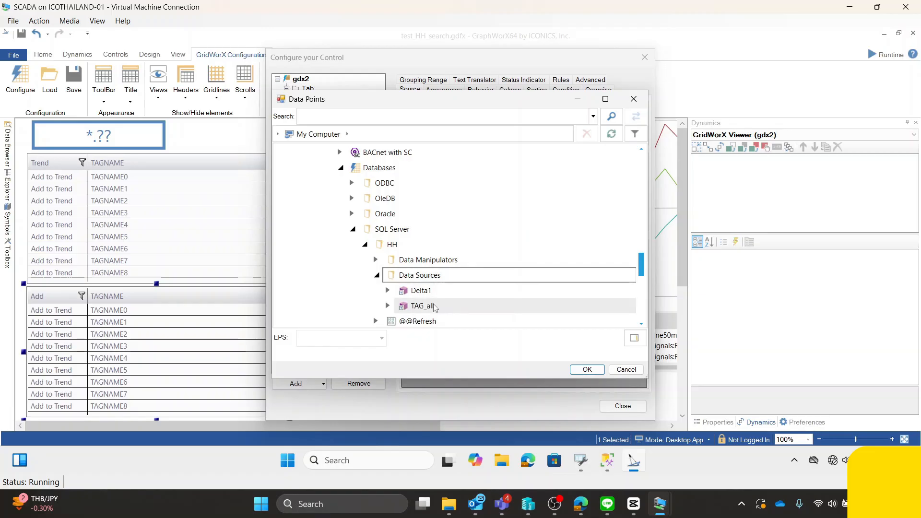
{"action": "left_click", "coordinate": [435, 306]}
{"action": "left_click", "coordinate": [633, 99]}
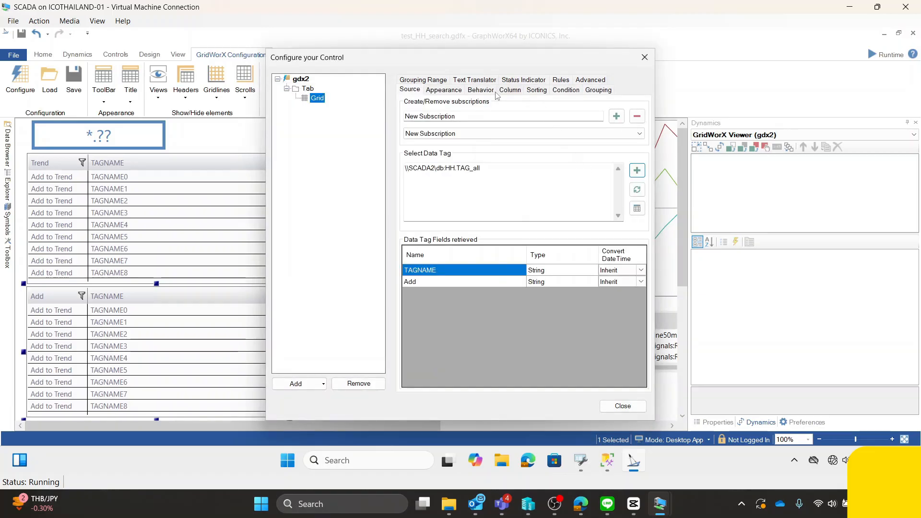
Open the Create Pen command configuration of the Add virtual field in the lower grid's subscription.
{"action": "left_click", "coordinate": [637, 209]}
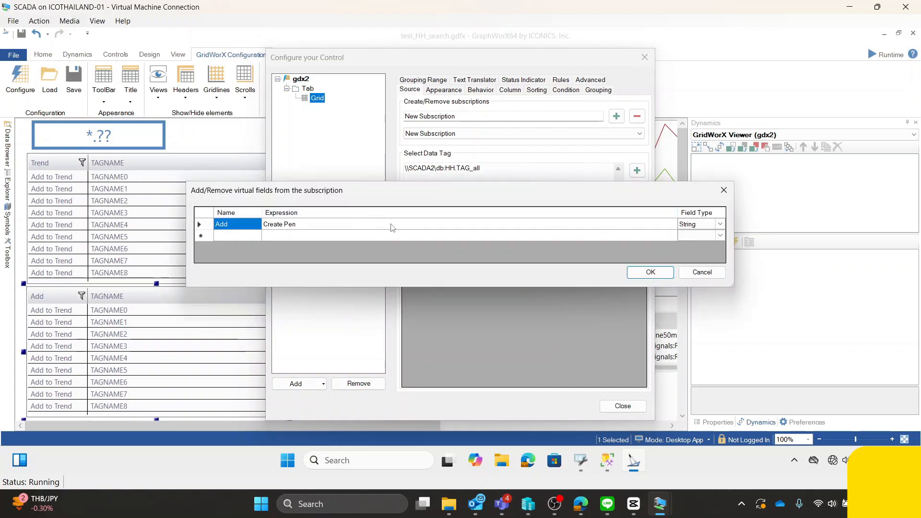
{"action": "left_click", "coordinate": [607, 226]}
{"action": "left_click", "coordinate": [670, 224]}
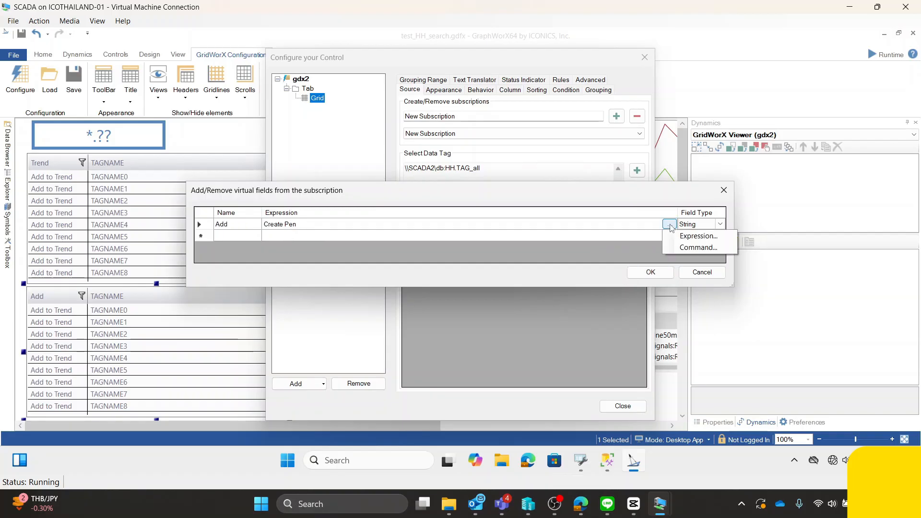
{"action": "left_click", "coordinate": [697, 236]}
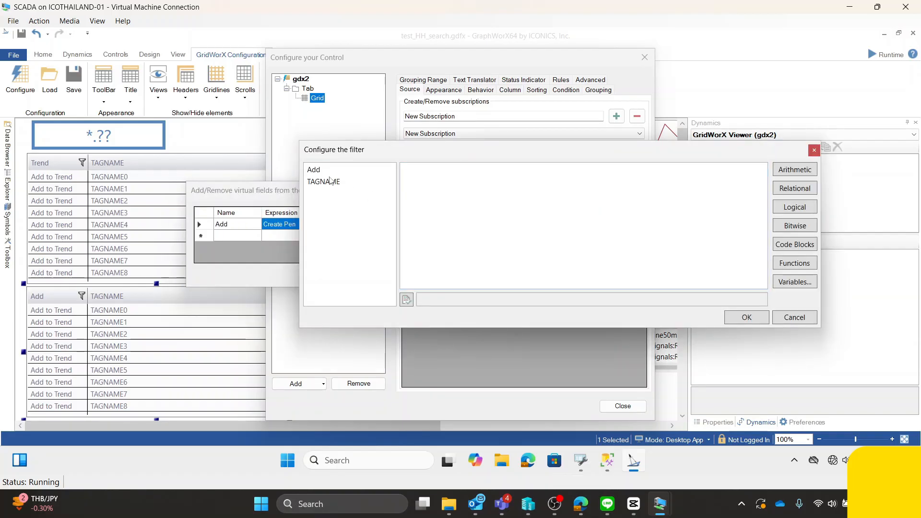
{"action": "left_click", "coordinate": [814, 150]}
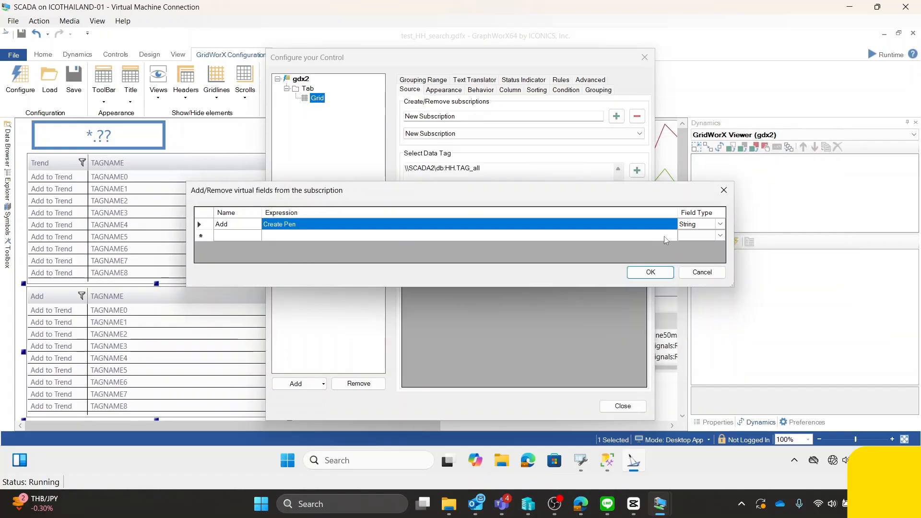
{"action": "left_click", "coordinate": [670, 224]}
{"action": "left_click", "coordinate": [670, 224]}
{"action": "left_click", "coordinate": [696, 248]}
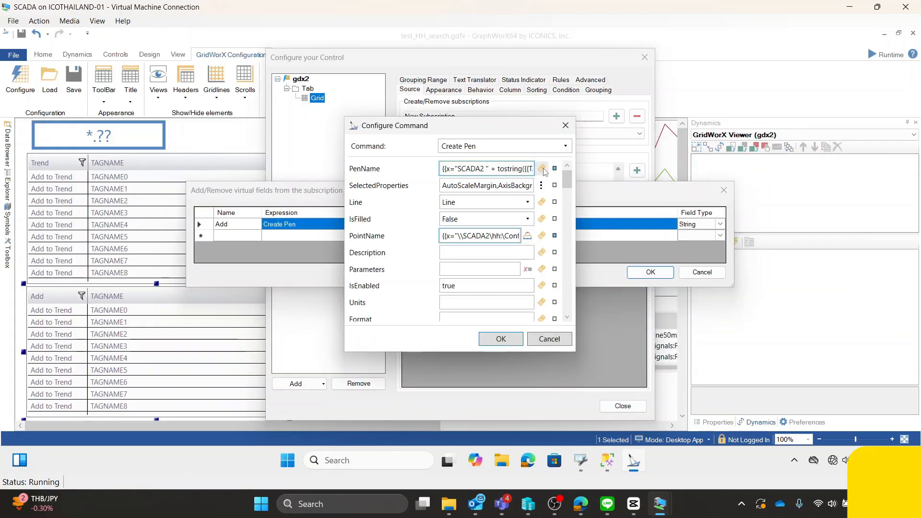
Examine how the PenName expression joins the SCADA2 text with the TAGNAME field, and close the expression editor without changes.
{"action": "left_click", "coordinate": [541, 168]}
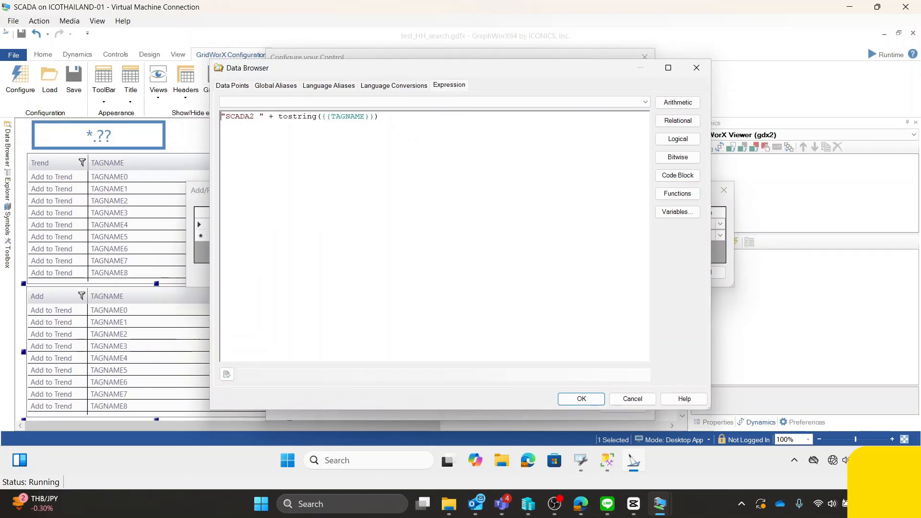
{"action": "mouse_move", "coordinate": [380, 116]}
{"action": "left_mouse_down"}
{"action": "mouse_move", "coordinate": [221, 117]}
{"action": "mouse_move", "coordinate": [379, 116]}
{"action": "left_mouse_up"}
{"action": "left_click", "coordinate": [269, 117]}
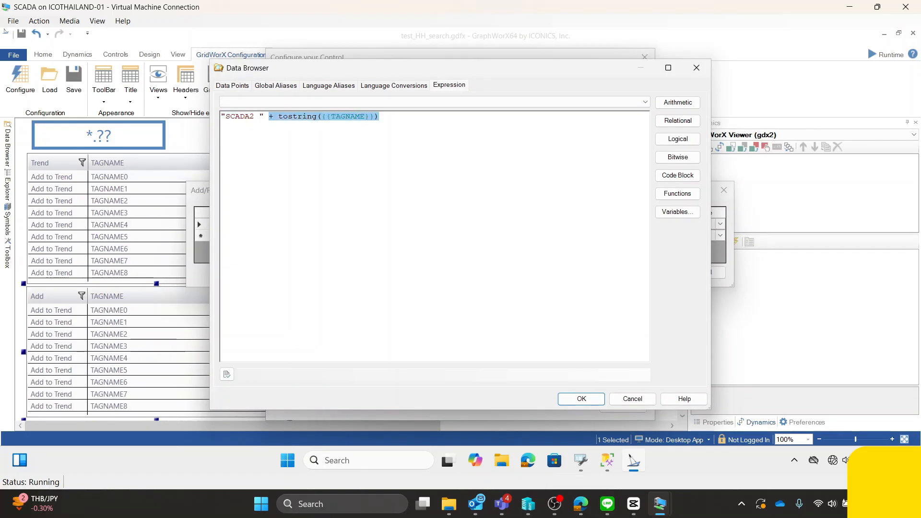
{"action": "left_click", "coordinate": [694, 73]}
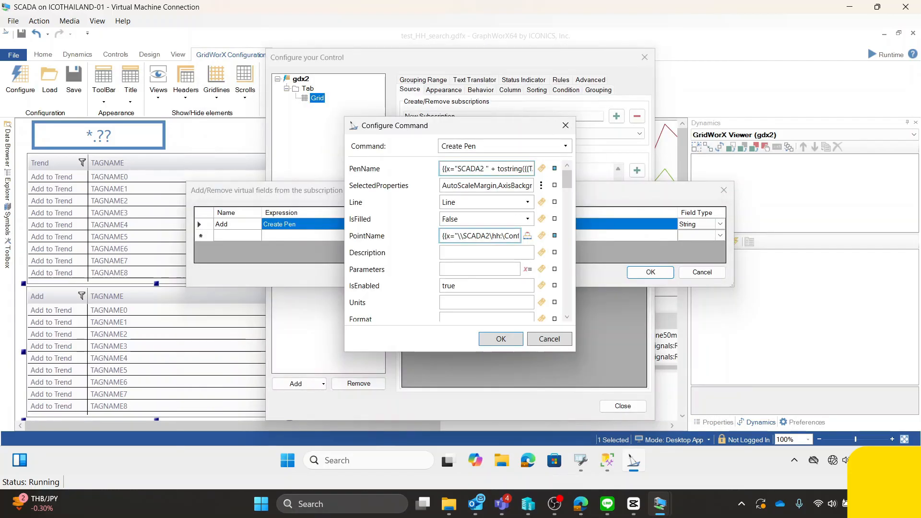
Examine how the PointName expression combines the \\SCADA2\hh:\Configuration prefix with the TAGNAME field, and close the editor without changes.
{"action": "left_click_drag", "start_coordinate": [461, 236], "coordinate": [539, 241]}
{"action": "left_click", "coordinate": [543, 236]}
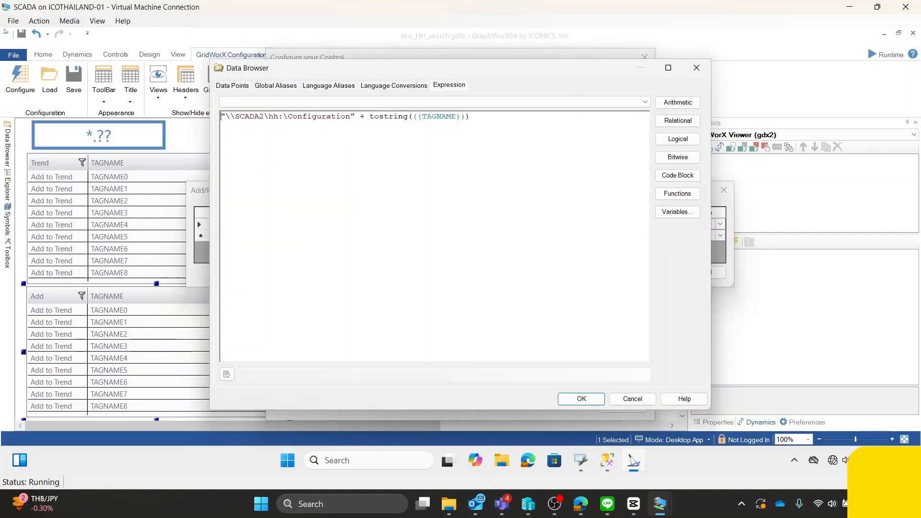
{"action": "left_click_drag", "start_coordinate": [226, 116], "coordinate": [351, 116]}
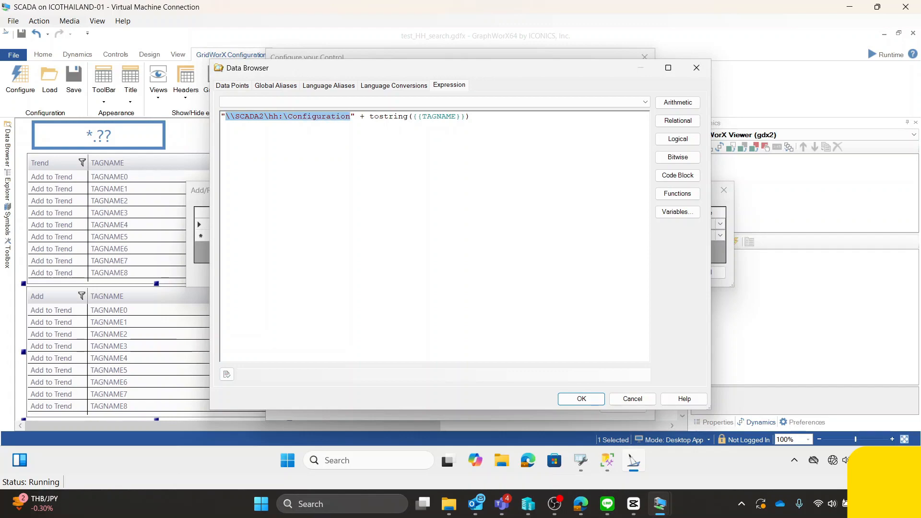
{"action": "left_click", "coordinate": [293, 117]}
{"action": "left_click_drag", "start_coordinate": [265, 117], "coordinate": [235, 116]}
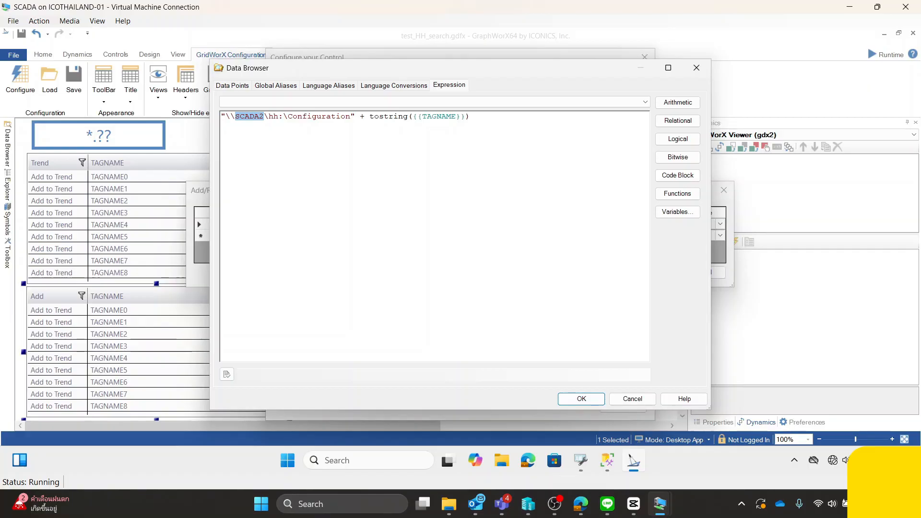
{"action": "left_click_drag", "start_coordinate": [370, 116], "coordinate": [475, 116]}
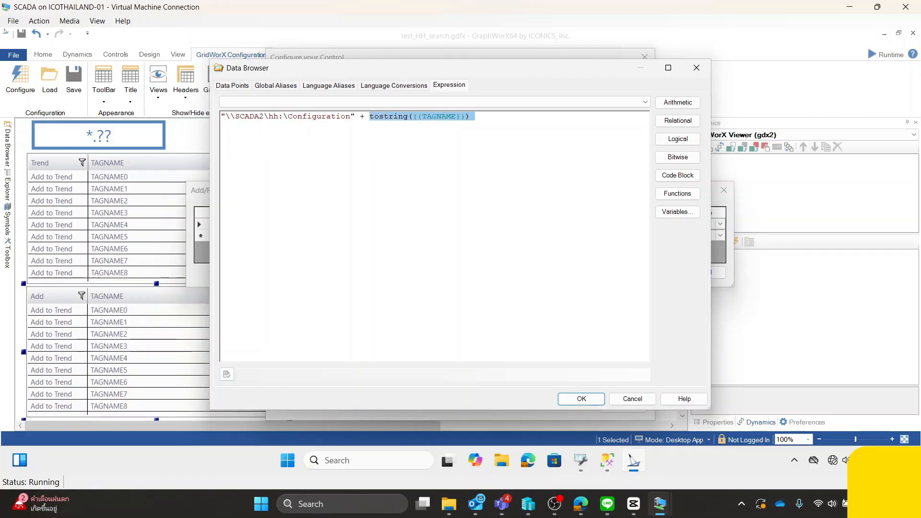
{"action": "left_click", "coordinate": [697, 68]}
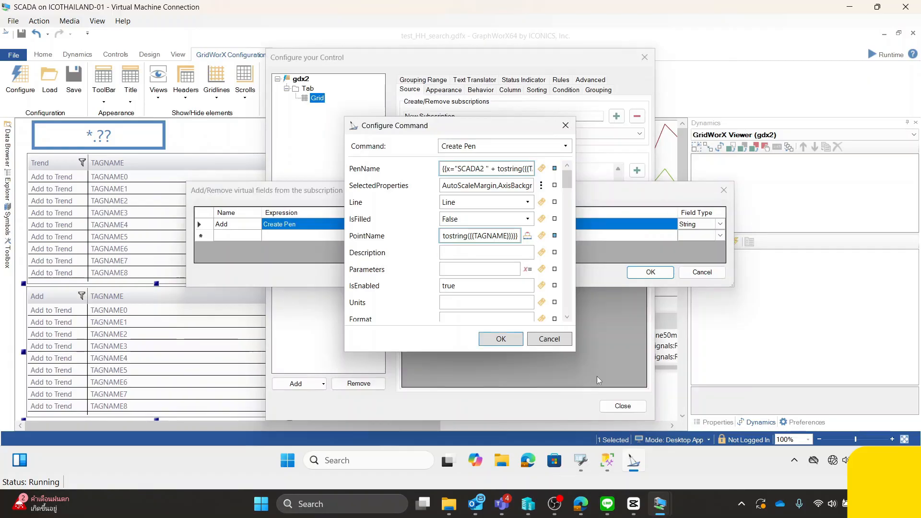
Check the twx1 target of the Create Pen command, and confirm the command and virtual fields dialogs.
{"action": "scroll", "coordinate": [516, 259], "scroll_direction": "down", "scroll_amount": 10}
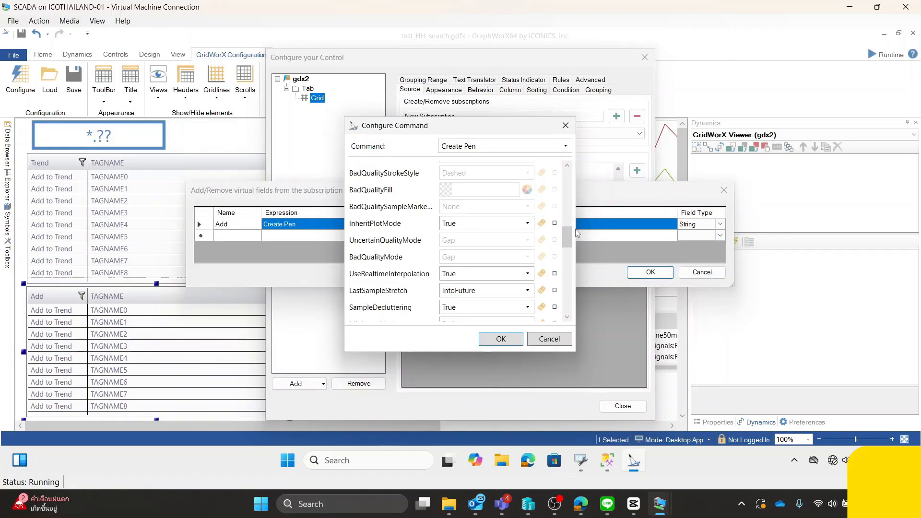
{"action": "scroll", "coordinate": [569, 279], "scroll_direction": "down", "scroll_amount": 10}
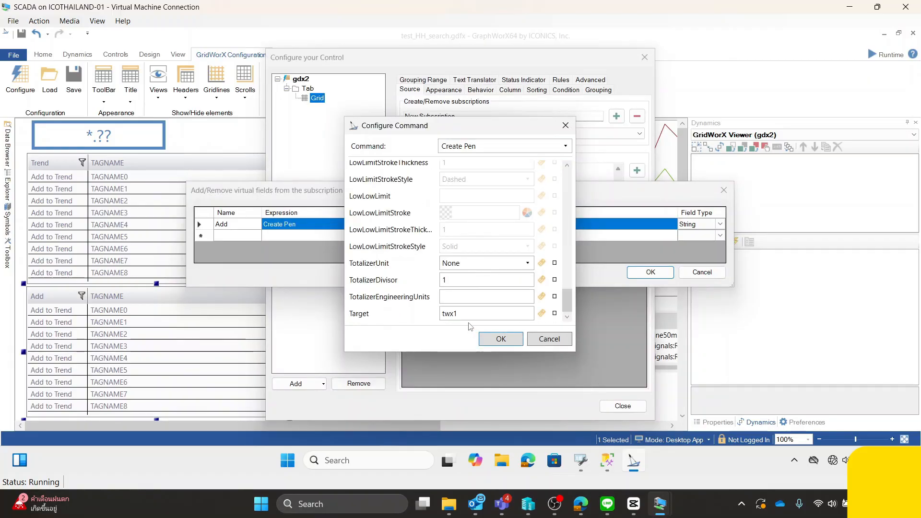
{"action": "left_click_drag", "start_coordinate": [459, 314], "coordinate": [430, 316]}
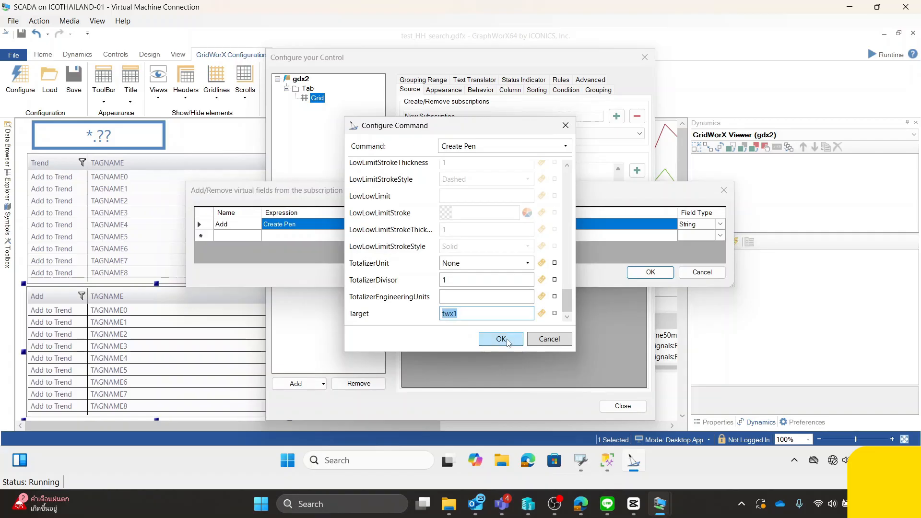
{"action": "left_click", "coordinate": [501, 339]}
{"action": "key", "text": "Return"}
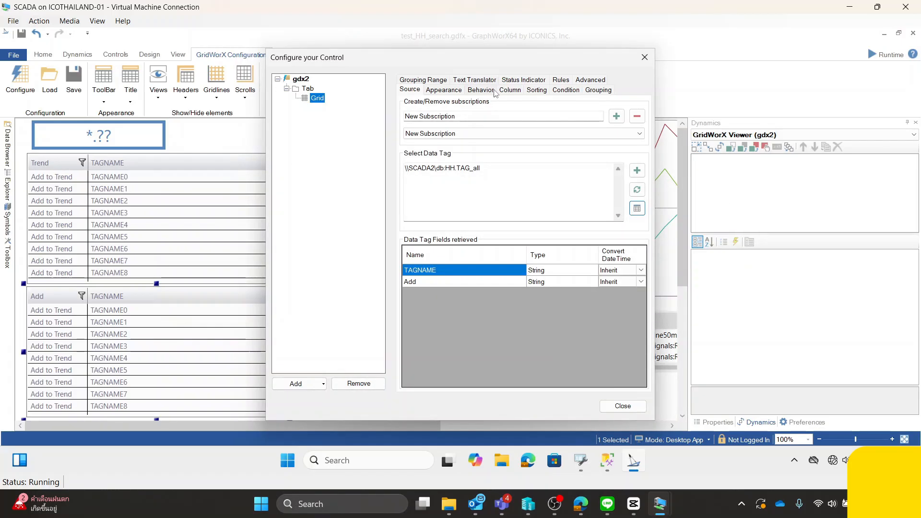
Open the Random filter from the lower grid's condition settings for editing.
{"action": "left_click", "coordinate": [565, 90]}
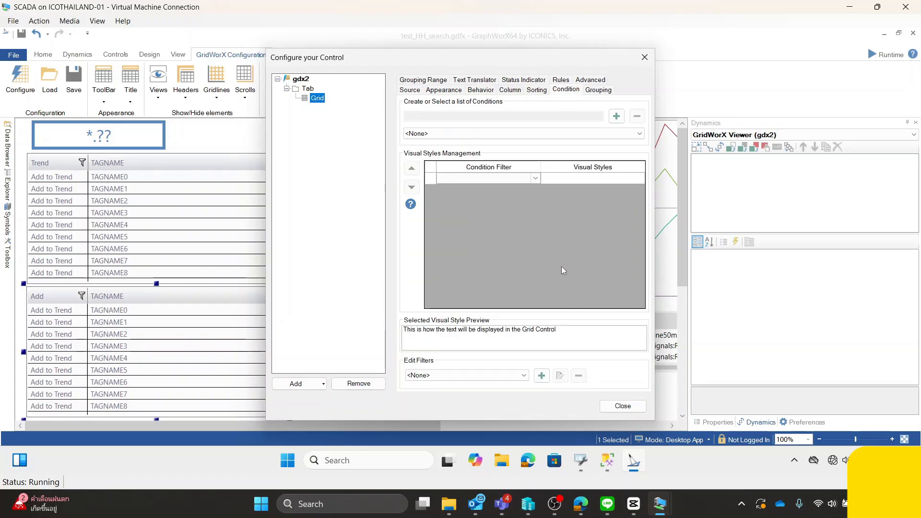
{"action": "left_click", "coordinate": [524, 375]}
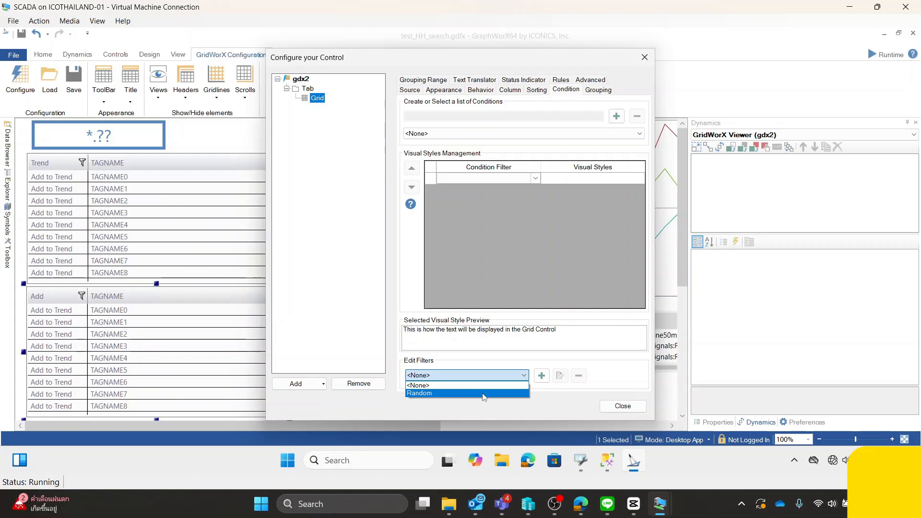
{"action": "left_click", "coordinate": [552, 403]}
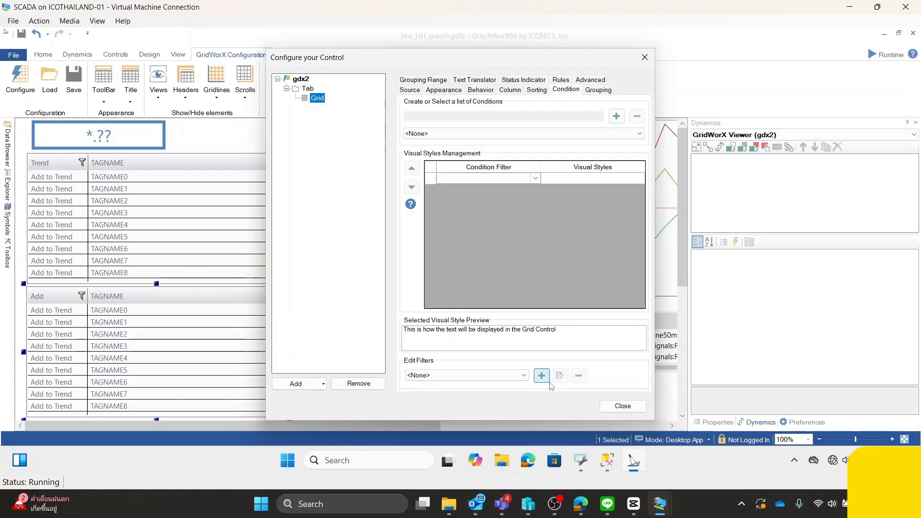
{"action": "left_click", "coordinate": [524, 376]}
{"action": "left_click", "coordinate": [420, 393]}
{"action": "left_click", "coordinate": [560, 377]}
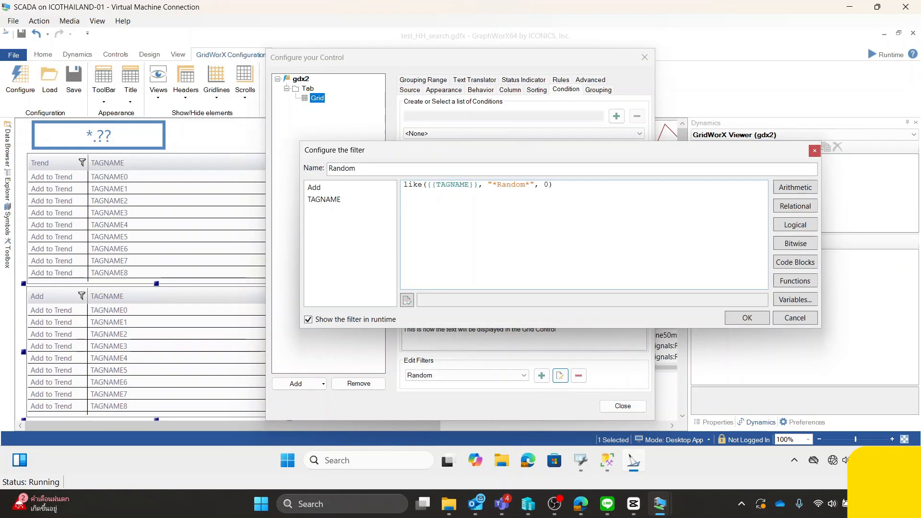
Try shortening the Random filter's match pattern to "*", cancel the filter edit and close the grid configuration.
{"action": "double_click", "coordinate": [512, 185]}
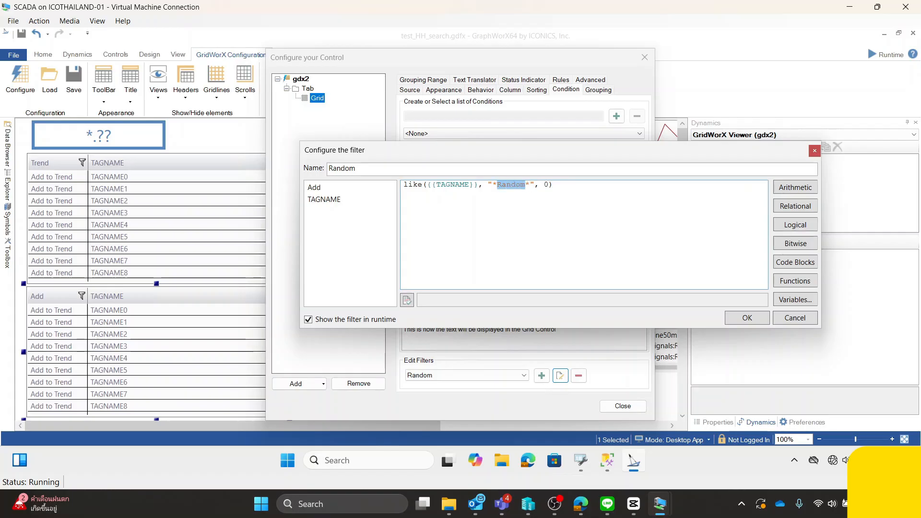
{"action": "left_click", "coordinate": [511, 185]}
{"action": "left_click_drag", "start_coordinate": [497, 185], "coordinate": [529, 185]}
{"action": "key", "text": "BackSpace"}
{"action": "double_click", "coordinate": [414, 185]}
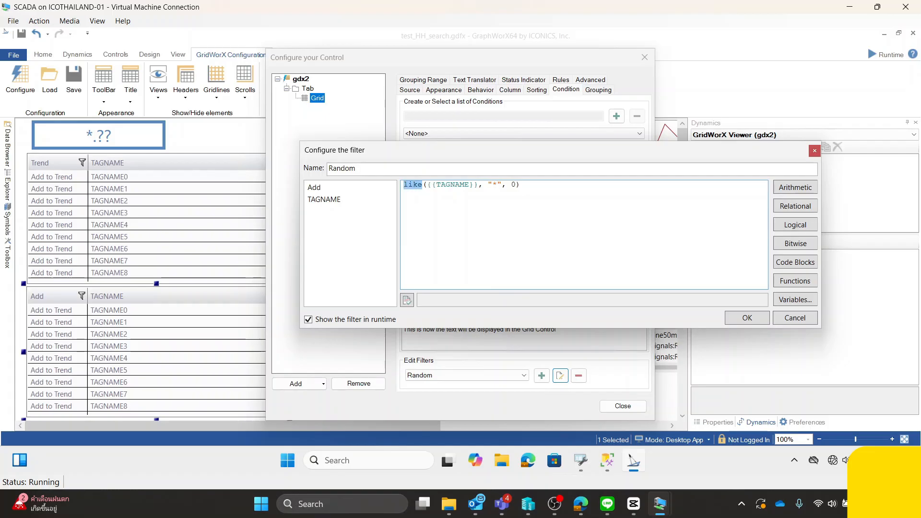
{"action": "left_click_drag", "start_coordinate": [427, 184], "coordinate": [502, 184]}
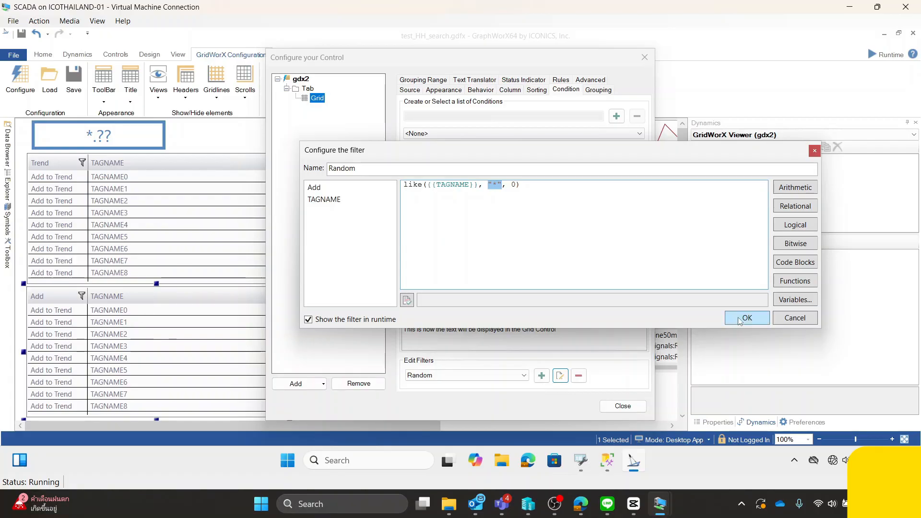
{"action": "left_click", "coordinate": [793, 320]}
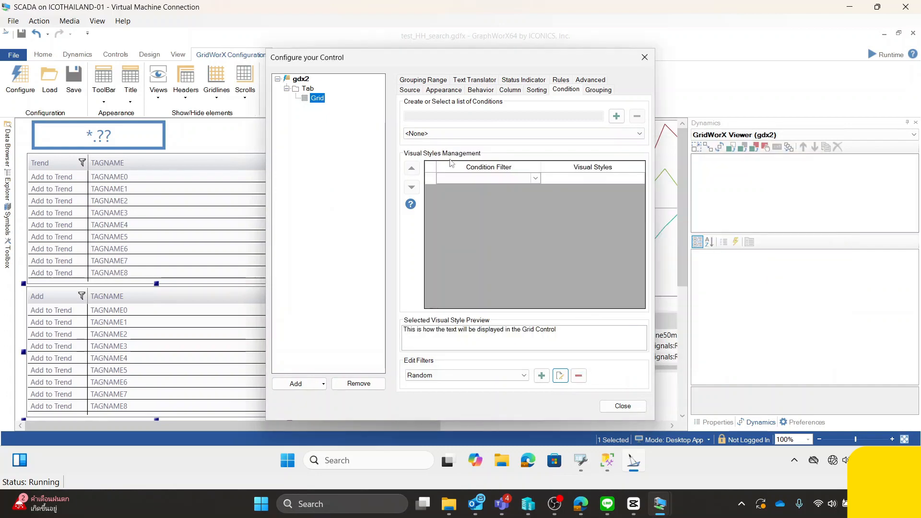
{"action": "left_click", "coordinate": [629, 406]}
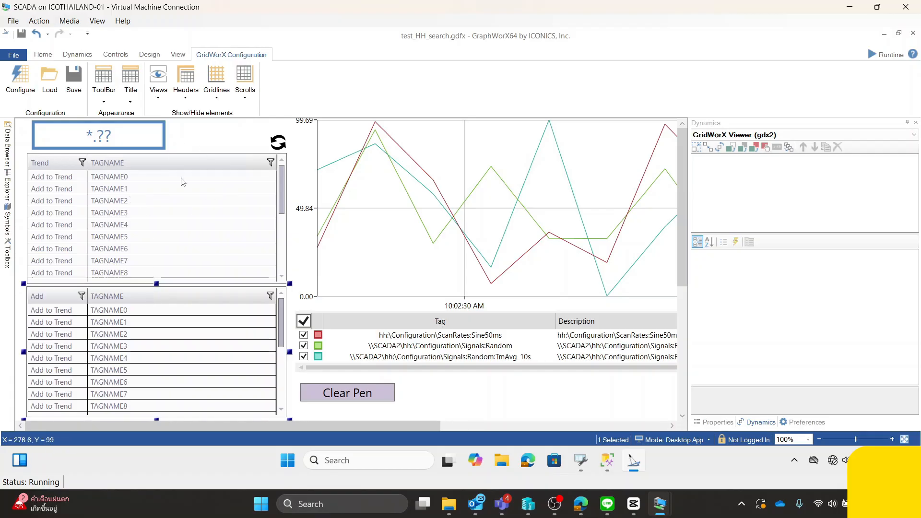
Inspect the name and data type of the local variable behind the search label's DataSource, and close the Data Browser without changes.
{"action": "left_click", "coordinate": [117, 142]}
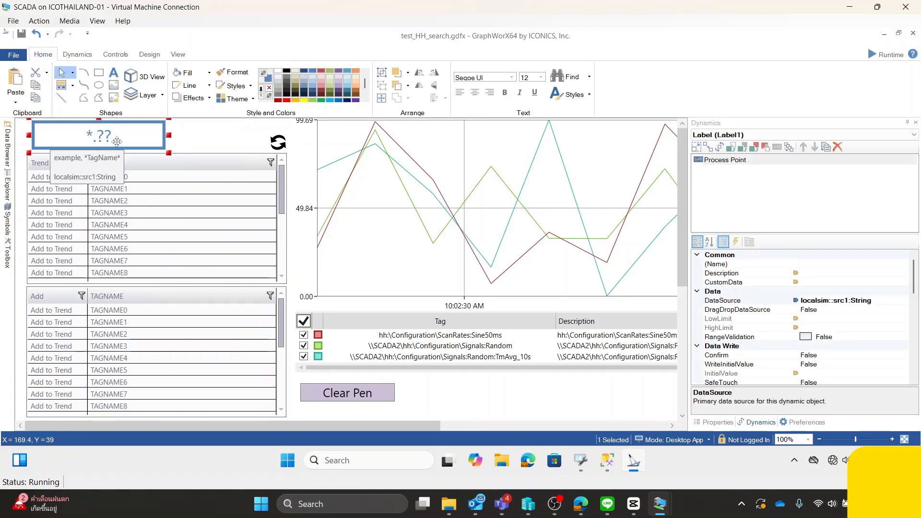
{"action": "left_click", "coordinate": [881, 301]}
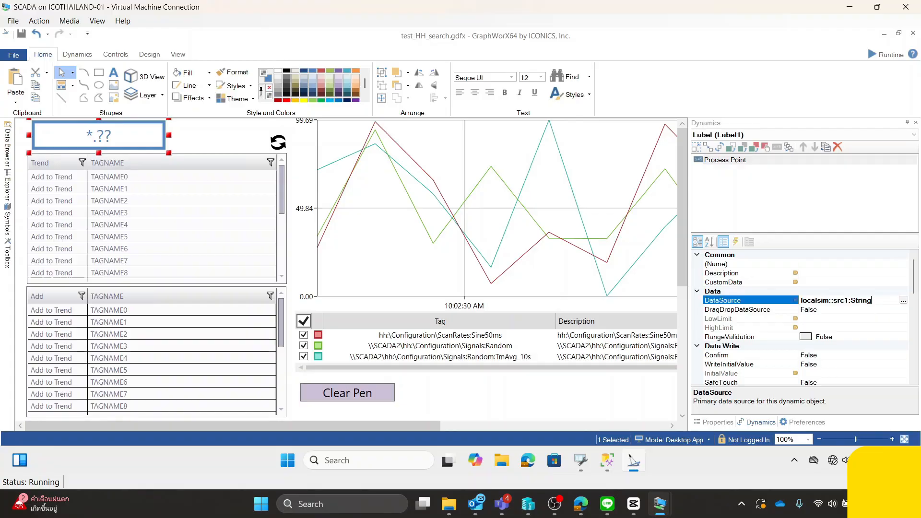
{"action": "left_click_drag", "start_coordinate": [872, 300], "coordinate": [800, 300]}
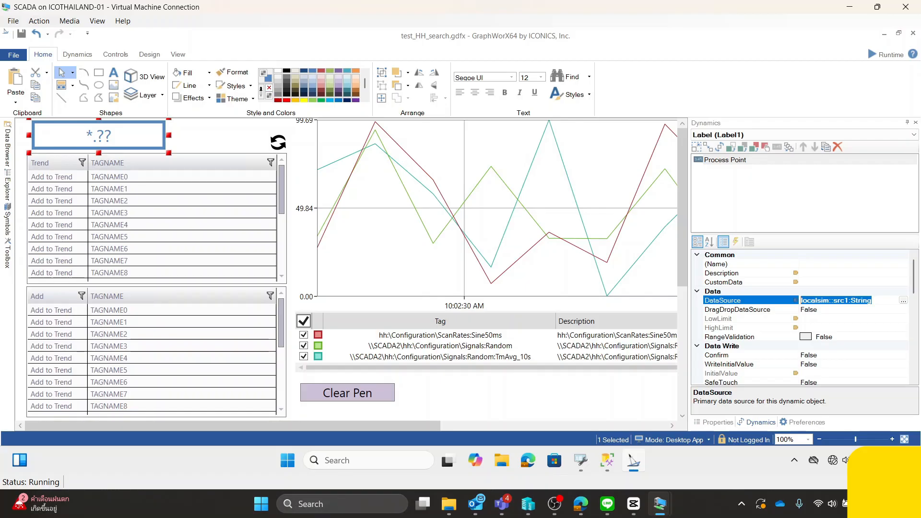
{"action": "left_click", "coordinate": [903, 300]}
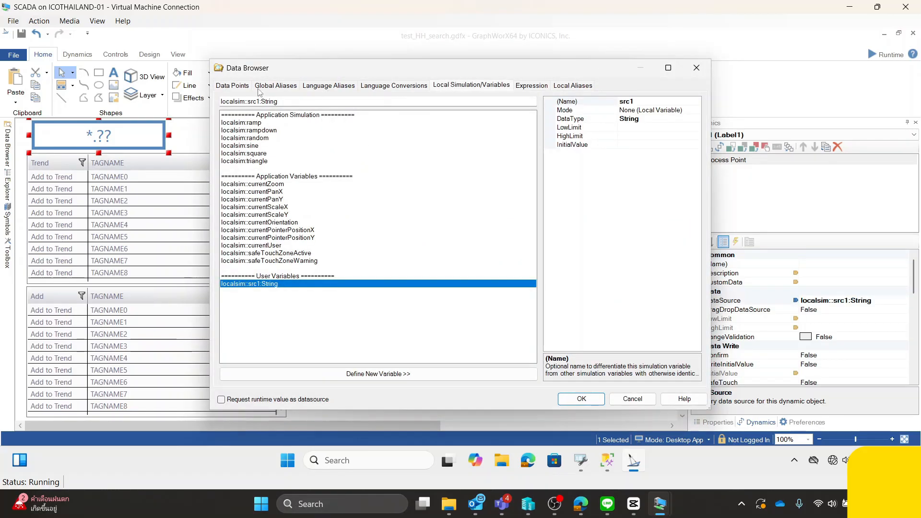
{"action": "left_click", "coordinate": [629, 102]}
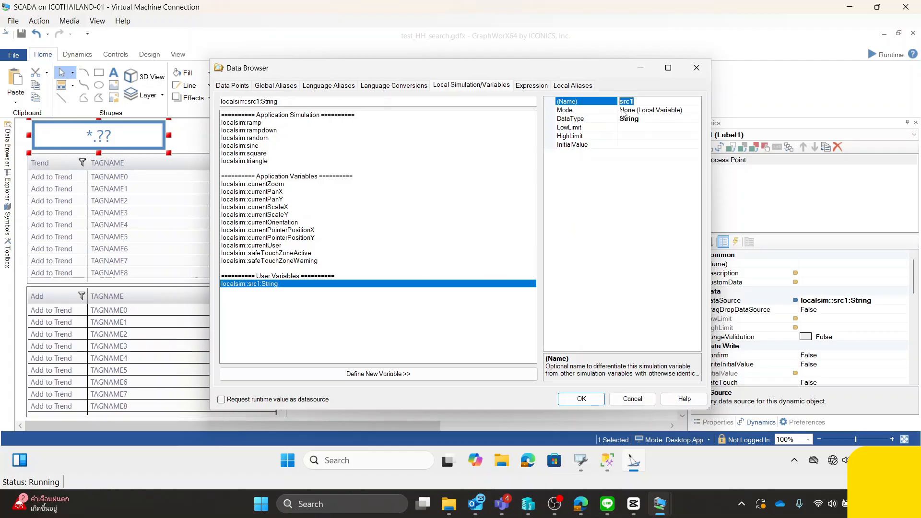
{"action": "left_click", "coordinate": [646, 120]}
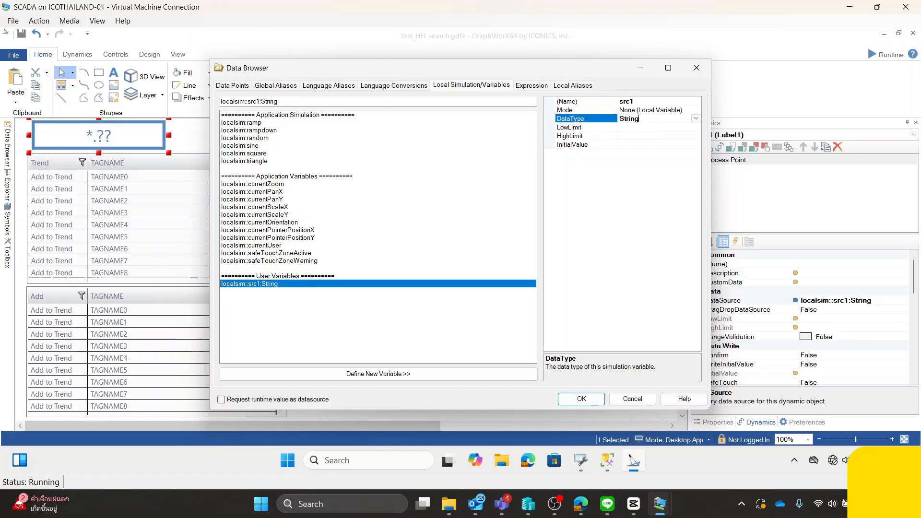
{"action": "left_click", "coordinate": [696, 68]}
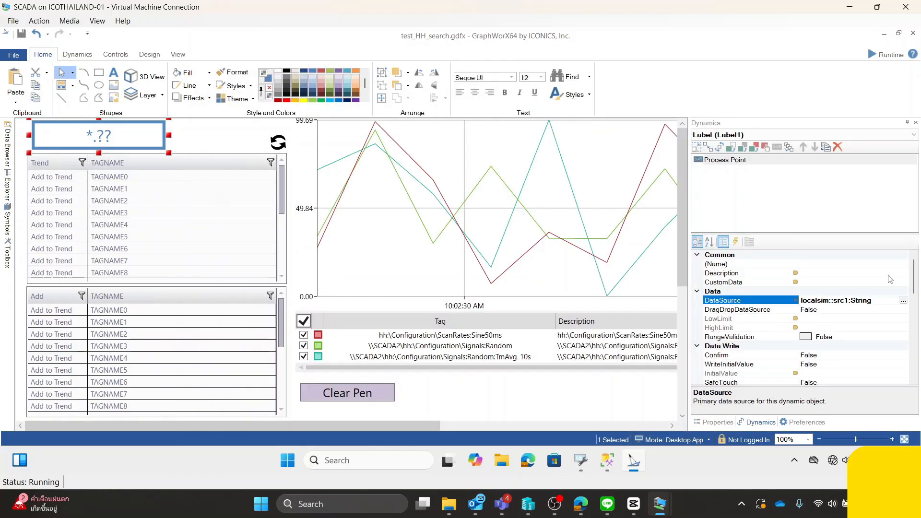
Check the search label's EnableEventCommands setting, and open its event commands at the first Set Filter command.
{"action": "scroll", "coordinate": [914, 284], "scroll_direction": "down", "scroll_amount": 1}
{"action": "left_click_drag", "start_coordinate": [914, 283], "coordinate": [915, 348]}
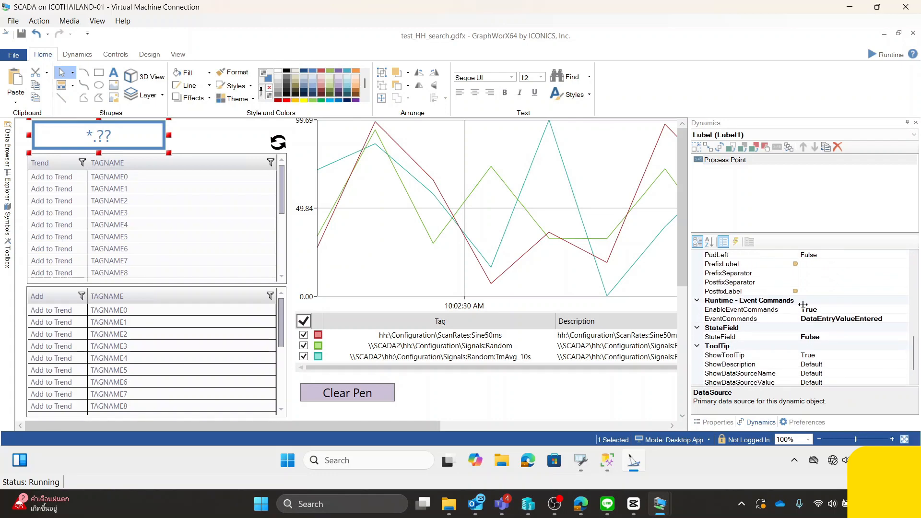
{"action": "left_click", "coordinate": [823, 312]}
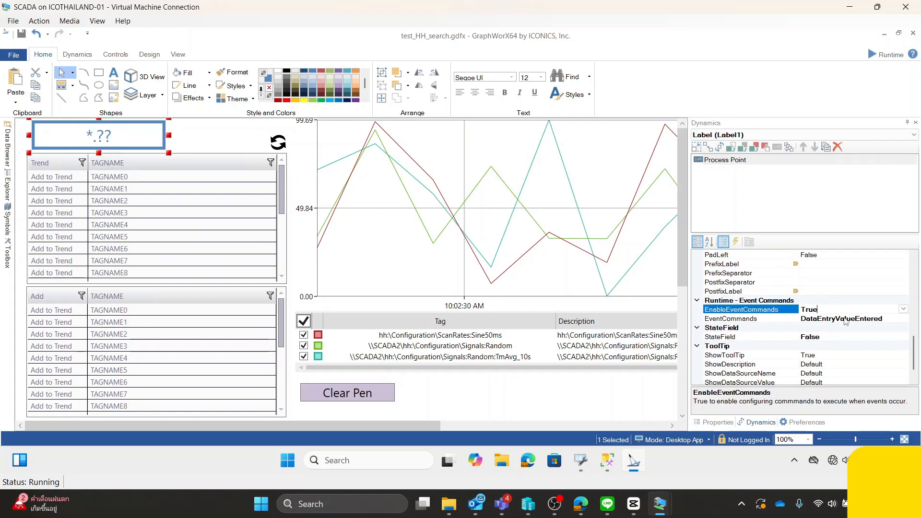
{"action": "left_click", "coordinate": [890, 319]}
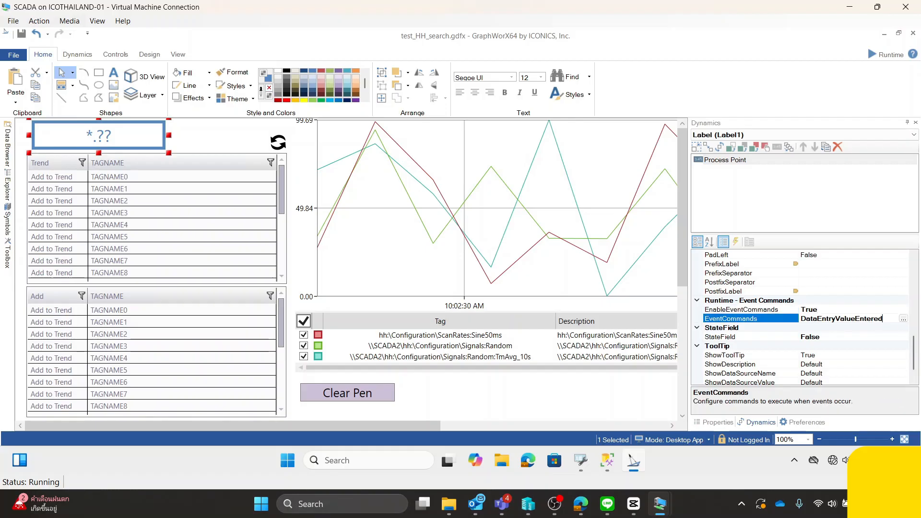
{"action": "left_click", "coordinate": [904, 319]}
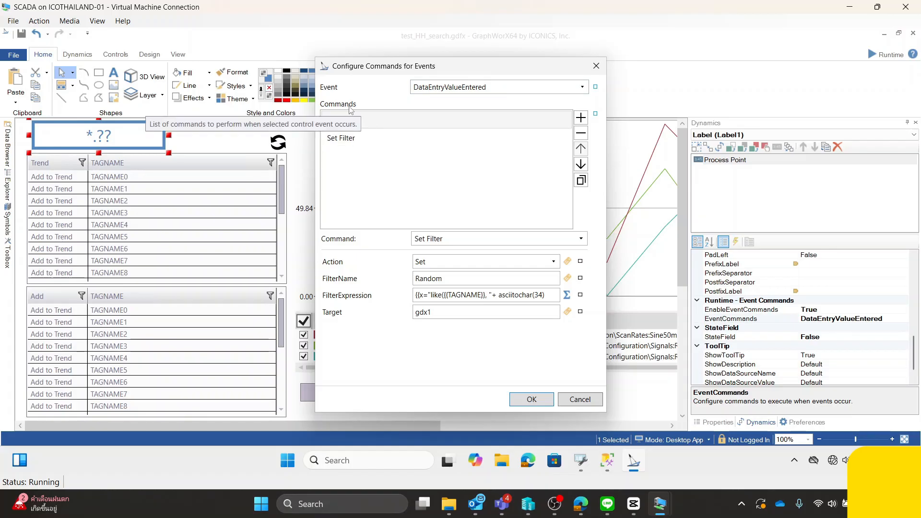
{"action": "left_click", "coordinate": [360, 121]}
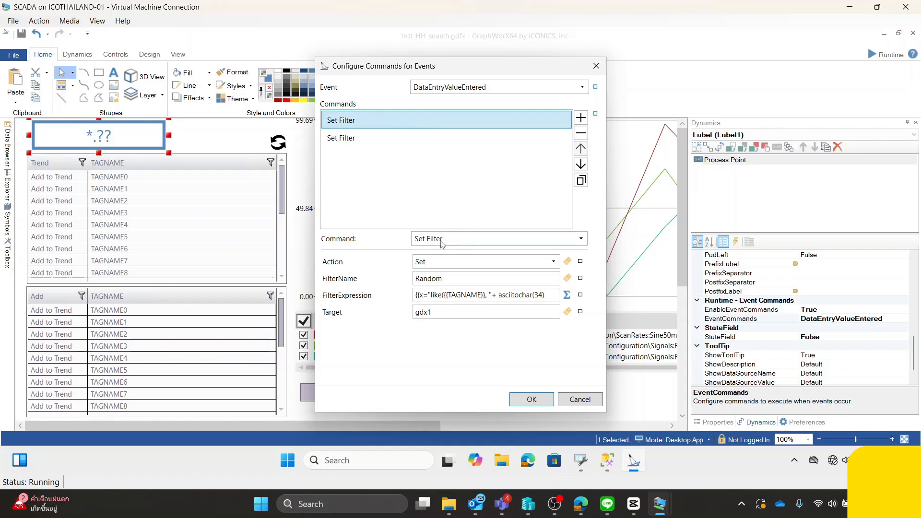
Try adding a third command to the DataEntryValueEntered event, remove it again and reselect the first Set Filter command.
{"action": "left_click", "coordinate": [580, 118]}
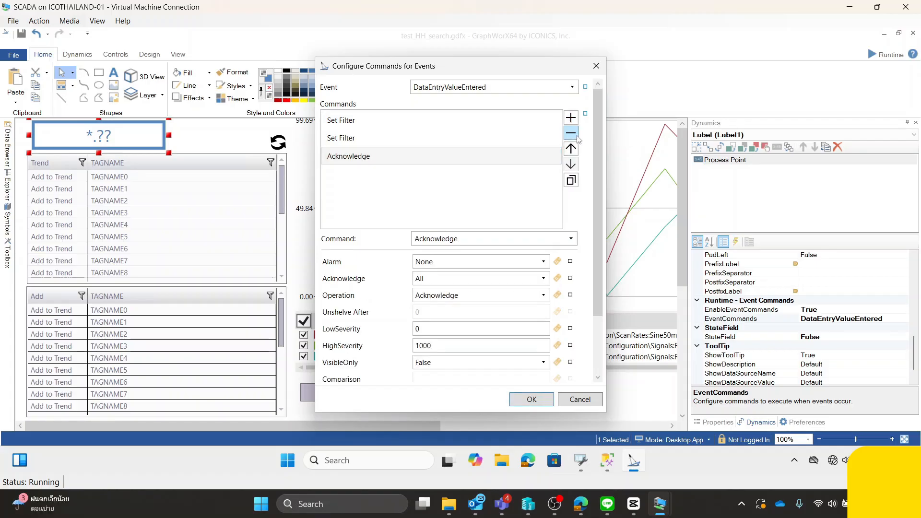
{"action": "left_click", "coordinate": [576, 135]}
{"action": "left_click", "coordinate": [411, 120]}
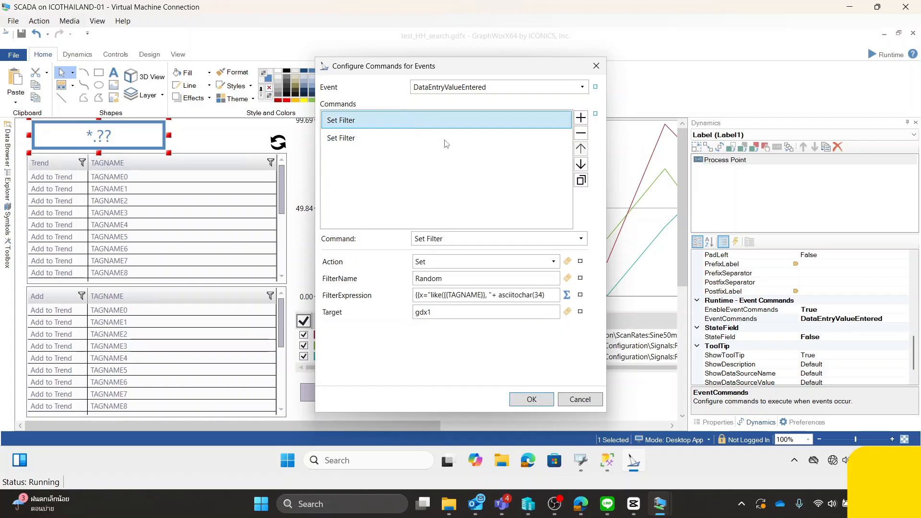
Review the first Set Filter command's command type, Action options and FilterName without changing them.
{"action": "left_click", "coordinate": [458, 241]}
{"action": "left_click", "coordinate": [457, 242]}
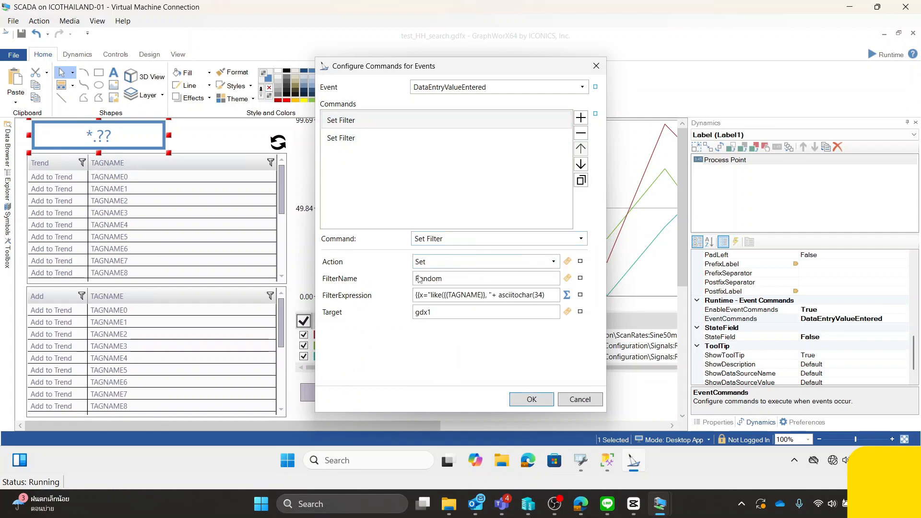
{"action": "left_click", "coordinate": [555, 262]}
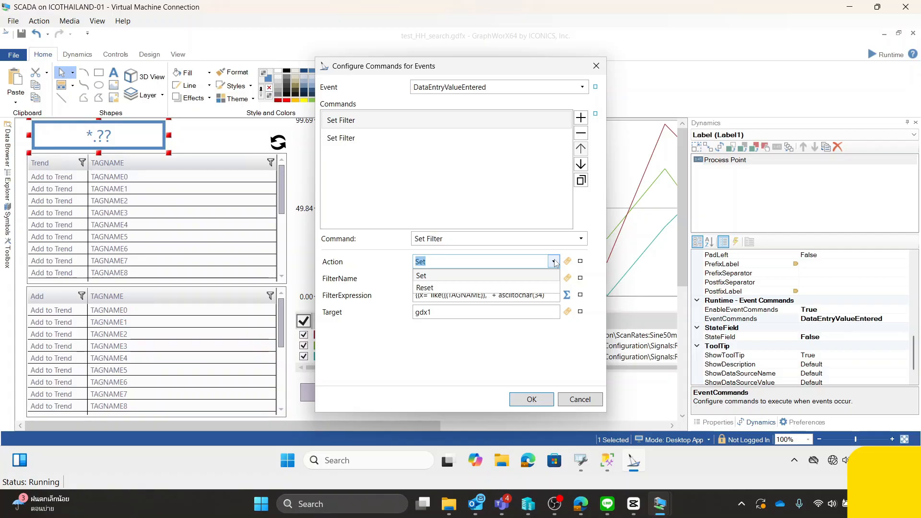
{"action": "left_click", "coordinate": [392, 266]}
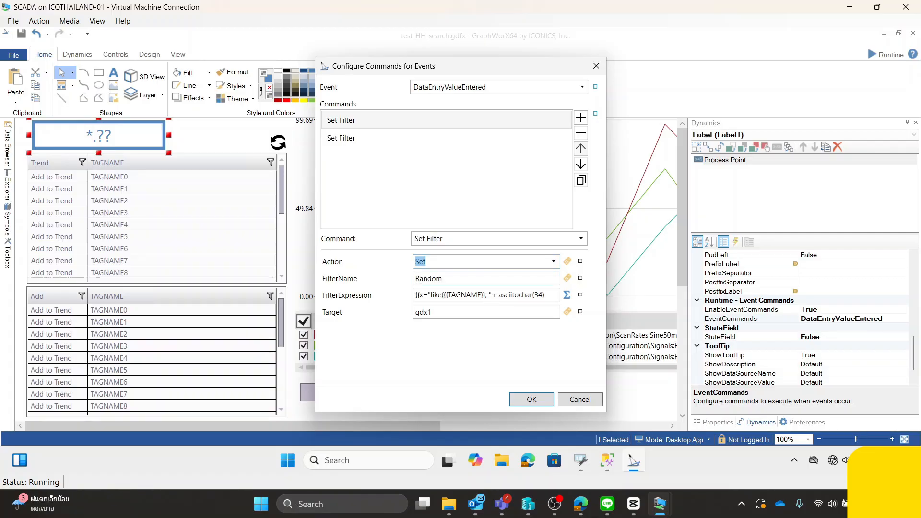
{"action": "left_click", "coordinate": [461, 281]}
{"action": "key", "text": "ctrl+a"}
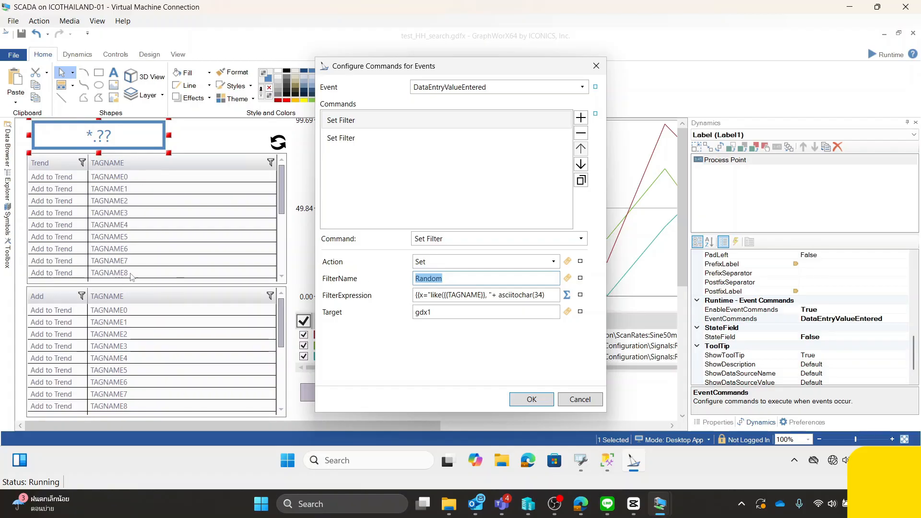
Open the Set Filter command's FilterExpression in the expression editor, and examine its like function and TAGNAME field.
{"action": "left_click", "coordinate": [490, 294]}
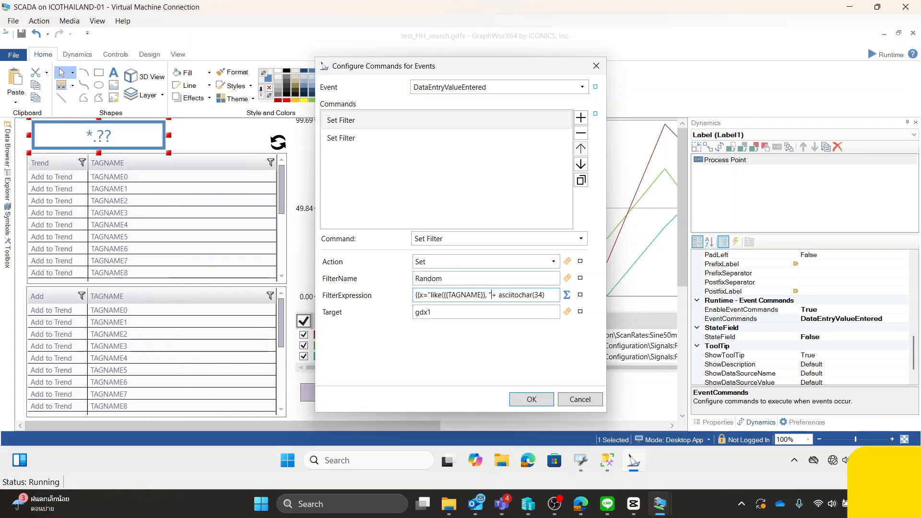
{"action": "left_click", "coordinate": [567, 295]}
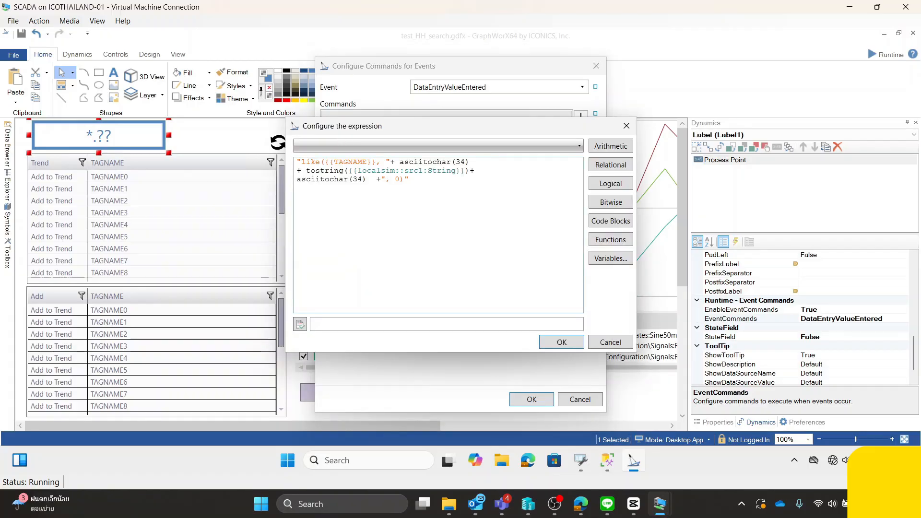
{"action": "left_click_drag", "start_coordinate": [414, 181], "coordinate": [302, 162]}
{"action": "left_click", "coordinate": [344, 171]}
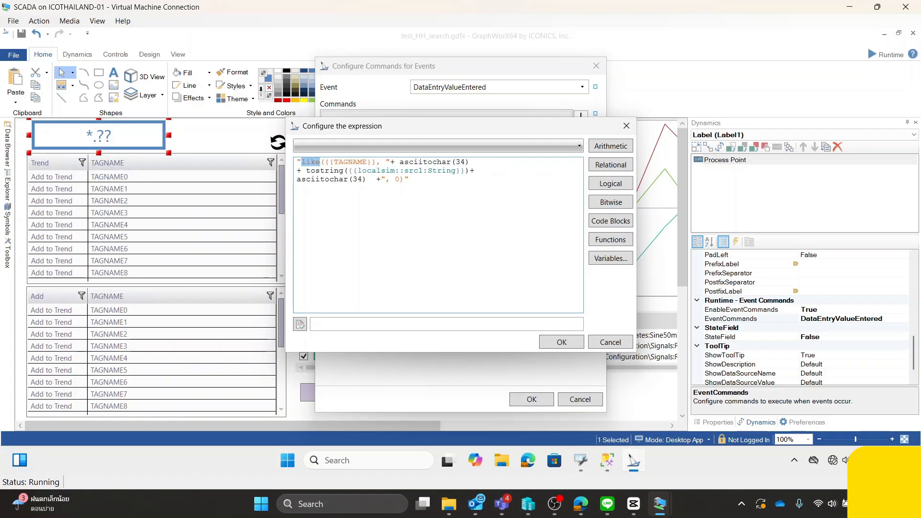
{"action": "left_click_drag", "start_coordinate": [372, 161], "coordinate": [330, 162]}
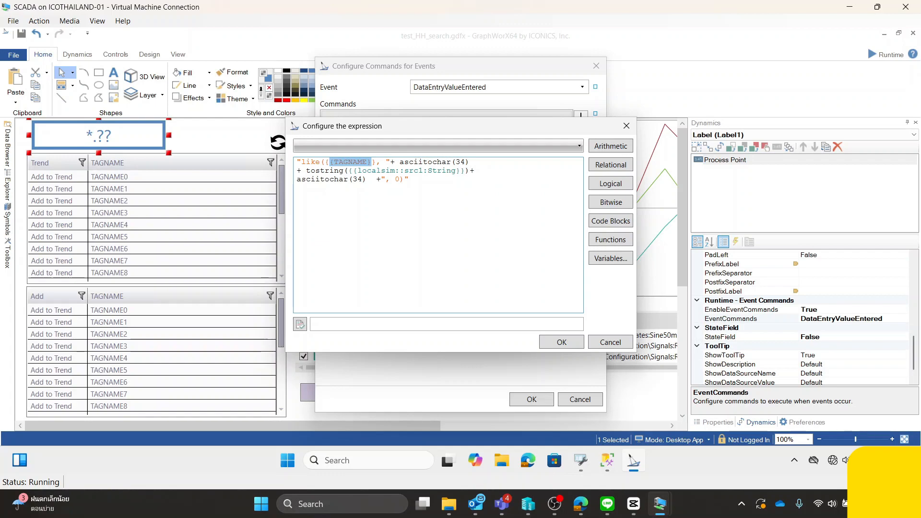
Examine how the filter expression passes the label's localsim::src1:String variable through the tostring function.
{"action": "mouse_move", "coordinate": [331, 180]}
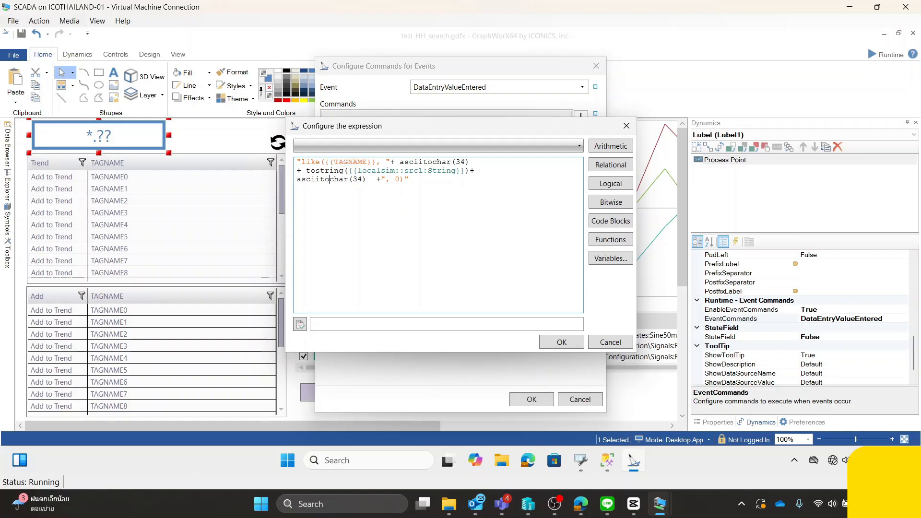
{"action": "double_click", "coordinate": [408, 171]}
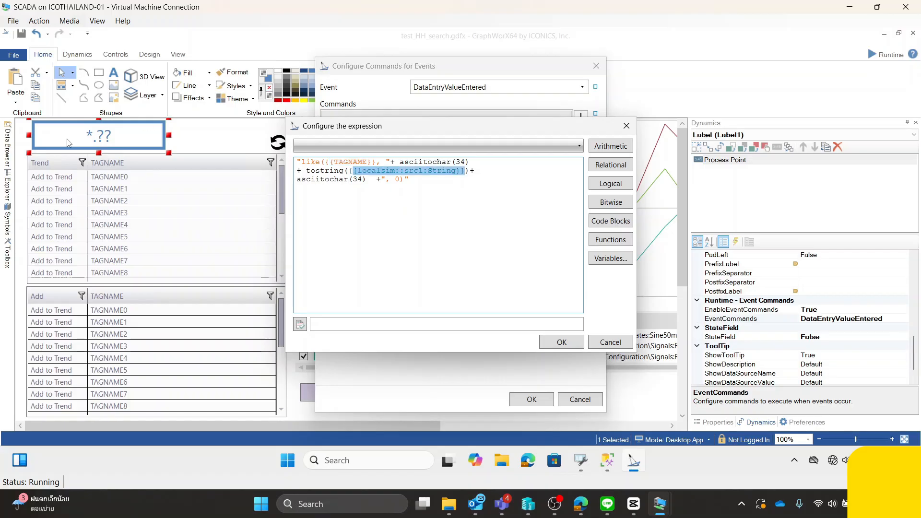
{"action": "left_click", "coordinate": [392, 171]}
{"action": "left_click_drag", "start_coordinate": [432, 171], "coordinate": [437, 171]}
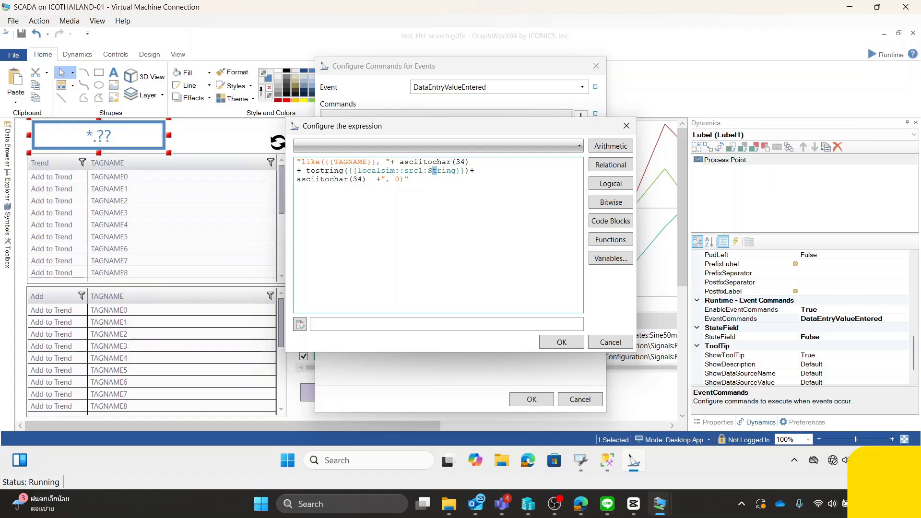
{"action": "double_click", "coordinate": [437, 171]}
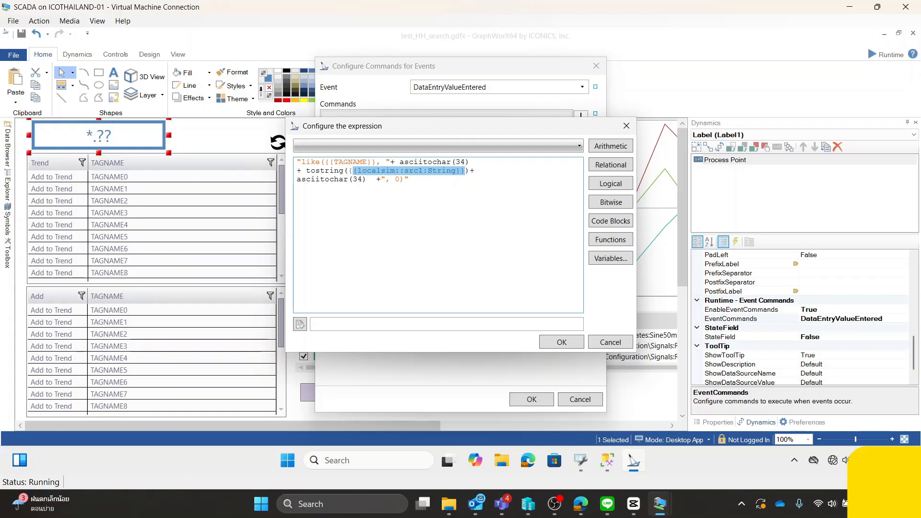
{"action": "left_click", "coordinate": [349, 171]}
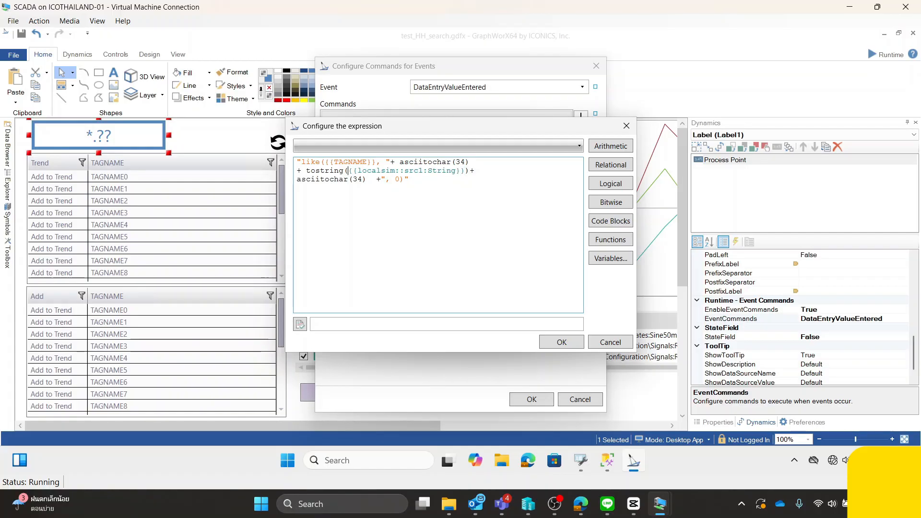
Examine the filter expression's like function and the first asciitochar(34) call before the tostring part.
{"action": "left_click_drag", "start_coordinate": [320, 162], "coordinate": [302, 163]}
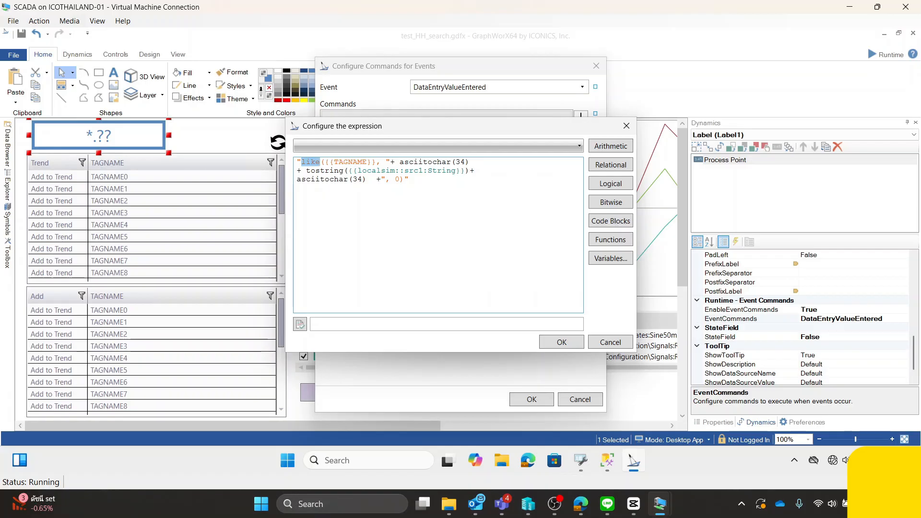
{"action": "left_click_drag", "start_coordinate": [400, 162], "coordinate": [469, 162]}
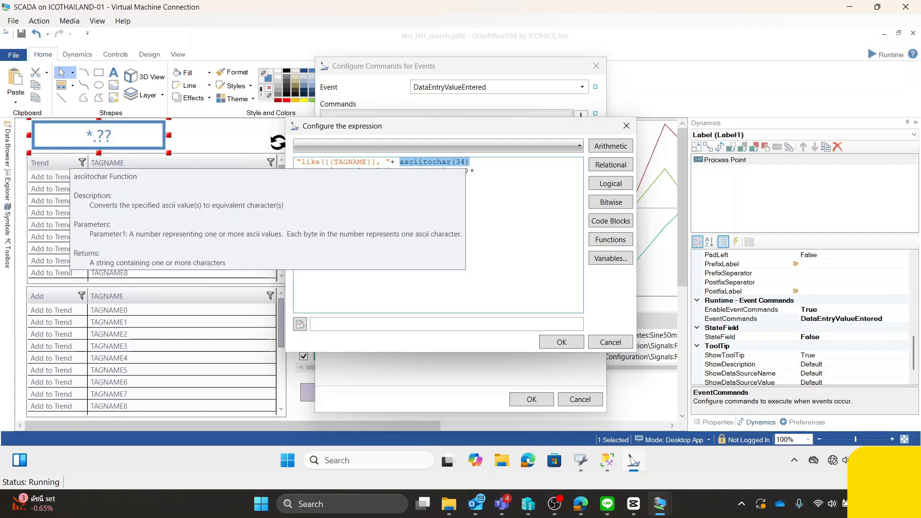
{"action": "left_click", "coordinate": [410, 179]}
{"action": "left_click_drag", "start_coordinate": [474, 162], "coordinate": [400, 162]}
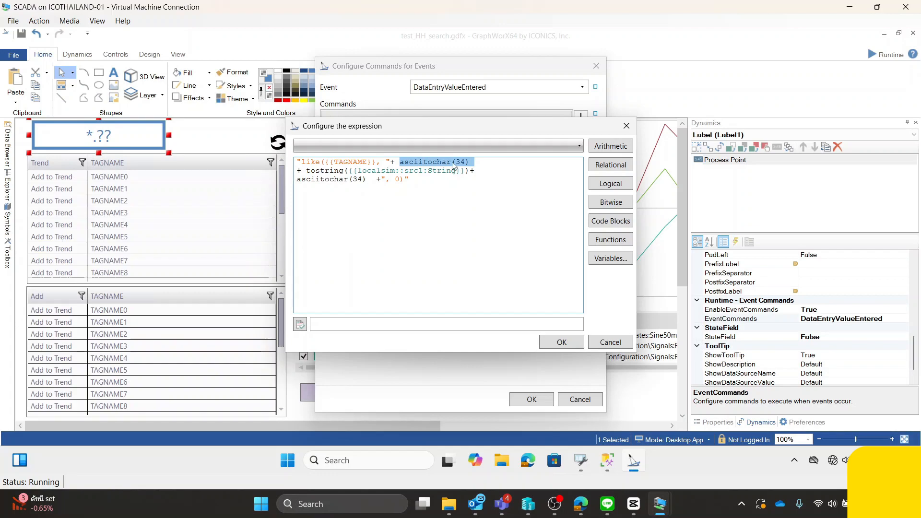
{"action": "left_click", "coordinate": [463, 162]}
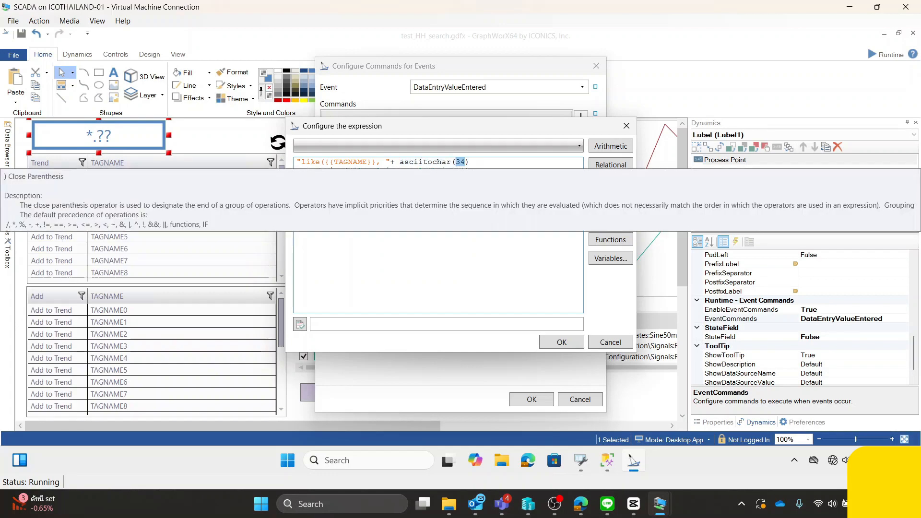
{"action": "left_click", "coordinate": [467, 163]}
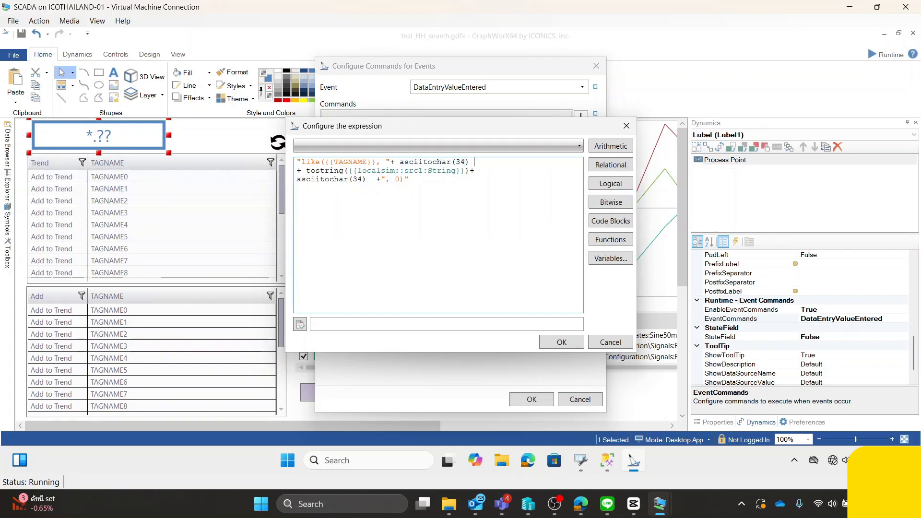
Examine the closing asciitochar(34) call and final 0 argument of the filter expression, and close the expression editor without changes.
{"action": "left_click_drag", "start_coordinate": [373, 179], "coordinate": [297, 179]}
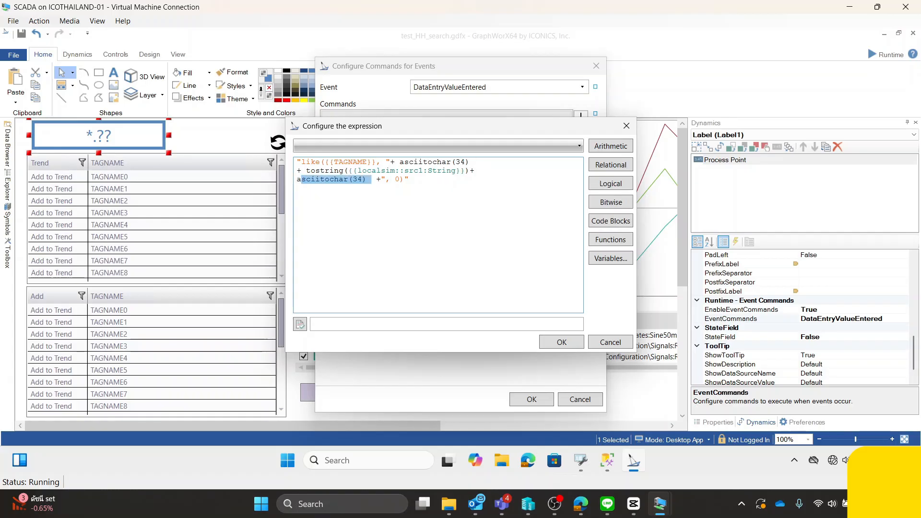
{"action": "left_click_drag", "start_coordinate": [400, 180], "coordinate": [395, 180]}
{"action": "left_click", "coordinate": [396, 180]}
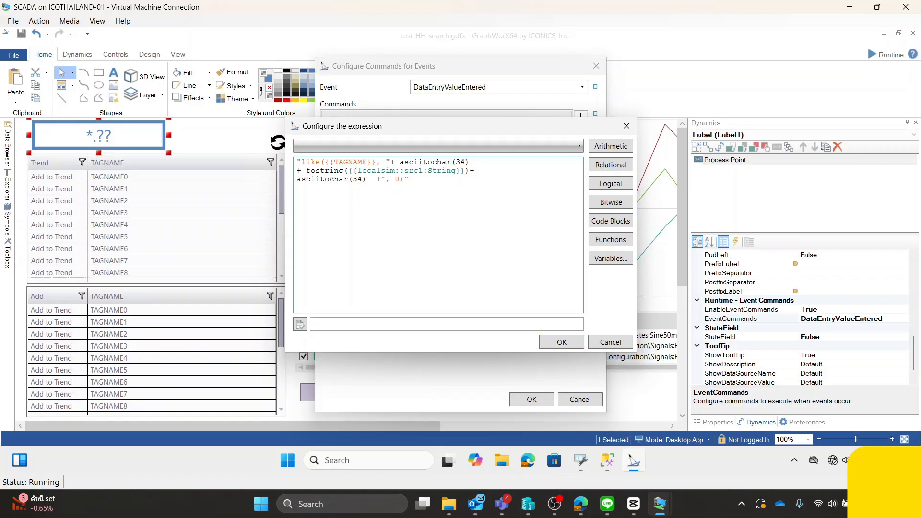
{"action": "left_click_drag", "start_coordinate": [544, 129], "coordinate": [504, 216]}
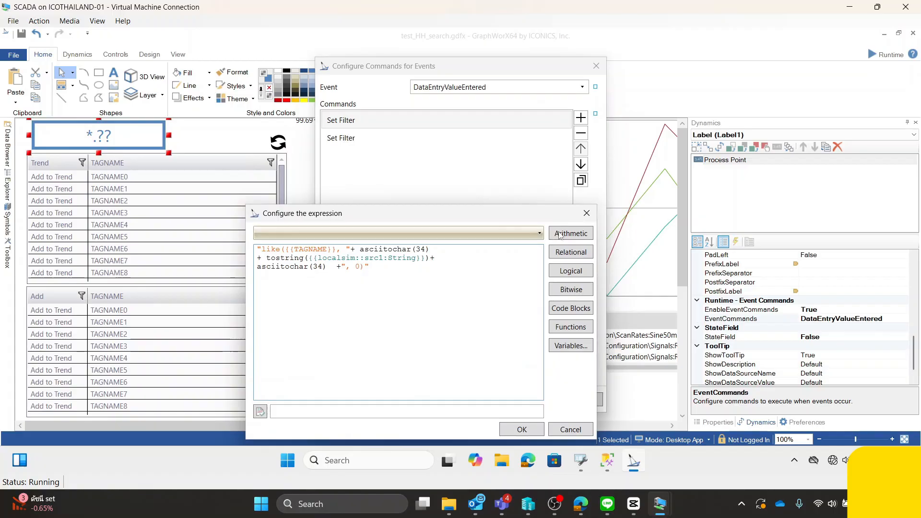
{"action": "left_click", "coordinate": [585, 214]}
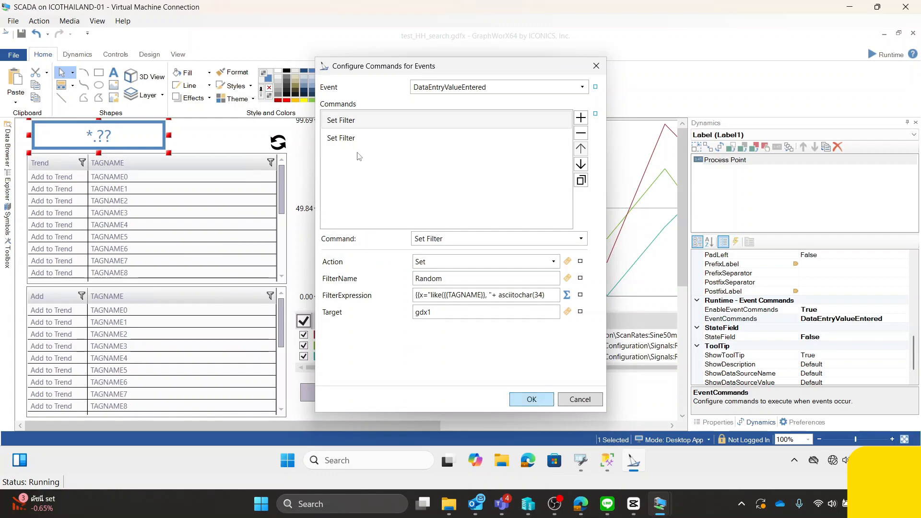
Compare the Target of both Set Filter commands with the two grids, and close the event commands configuration.
{"action": "left_click", "coordinate": [348, 139]}
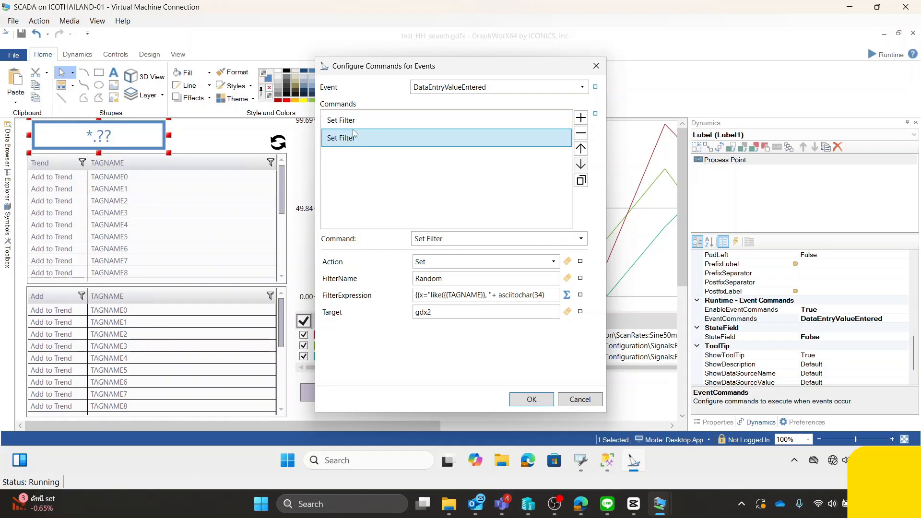
{"action": "left_click_drag", "start_coordinate": [441, 312], "coordinate": [402, 312]}
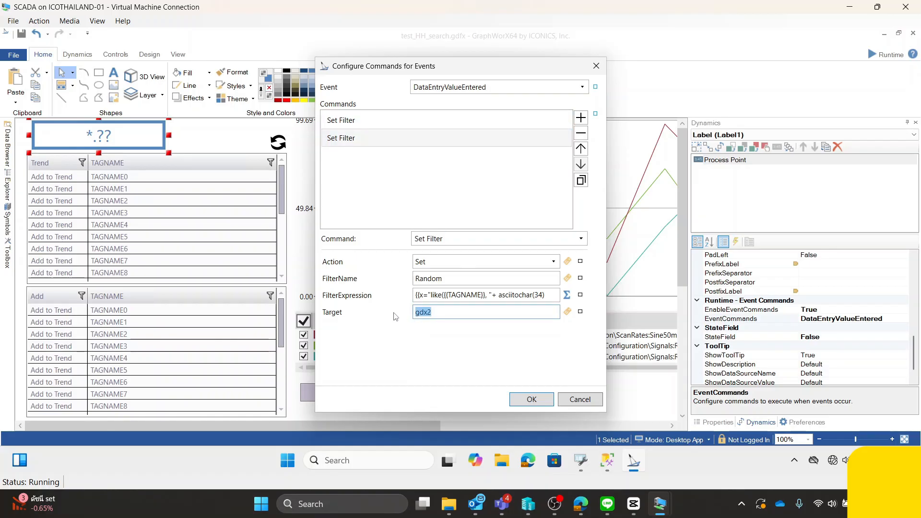
{"action": "left_click", "coordinate": [180, 328]}
{"action": "left_click", "coordinate": [338, 120]}
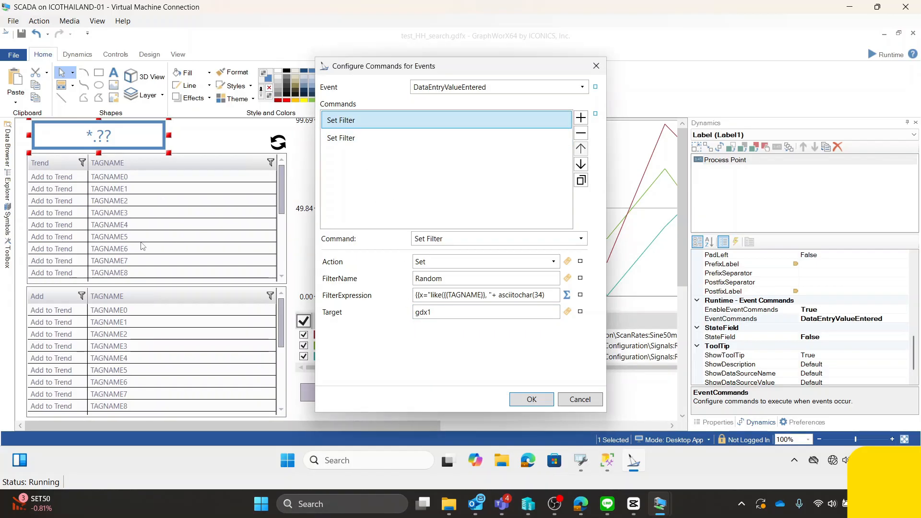
{"action": "left_click", "coordinate": [341, 139]}
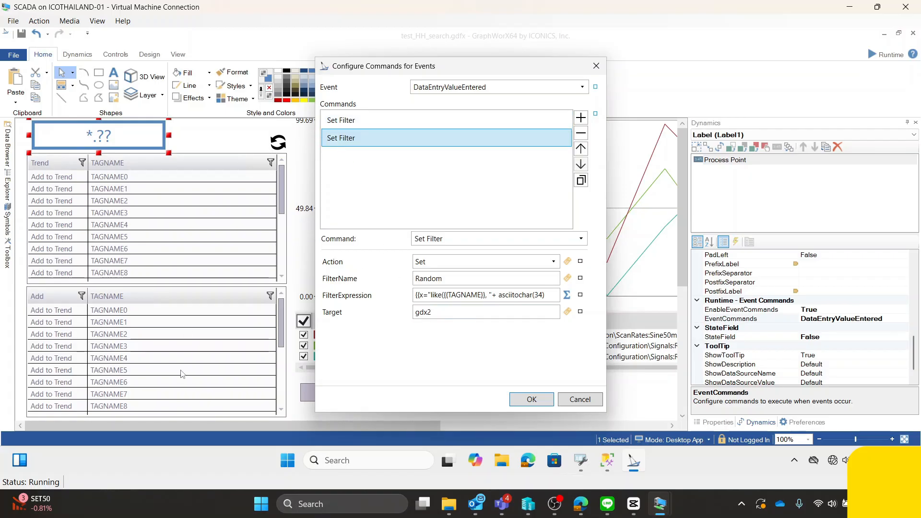
{"action": "left_click", "coordinate": [542, 405]}
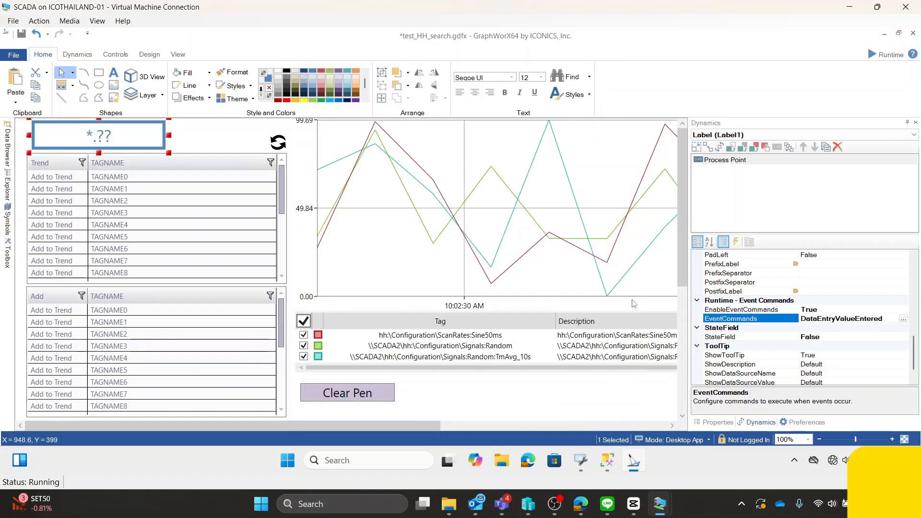
Review the Clear Pen button's pick command and its Delete and Target parameters.
{"action": "left_click", "coordinate": [370, 394]}
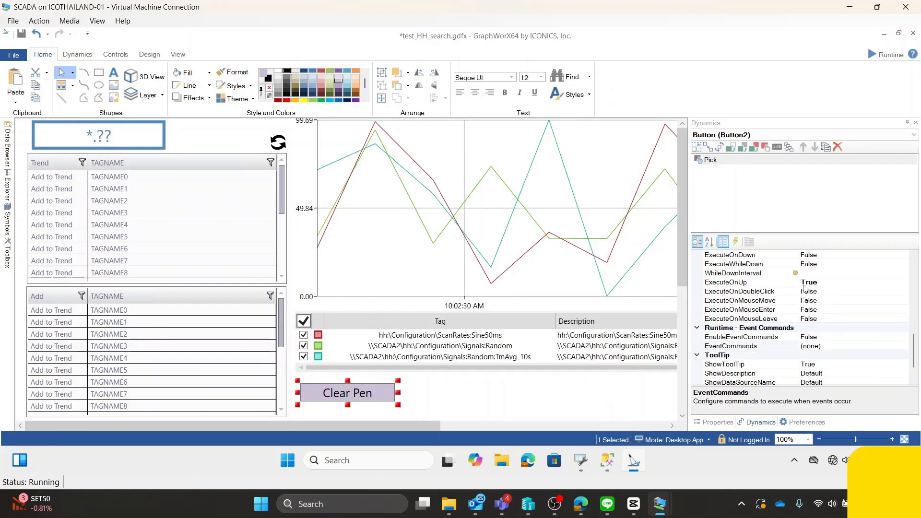
{"action": "scroll", "coordinate": [889, 303], "scroll_direction": "down", "scroll_amount": 1}
{"action": "scroll", "coordinate": [886, 302], "scroll_direction": "up", "scroll_amount": 8}
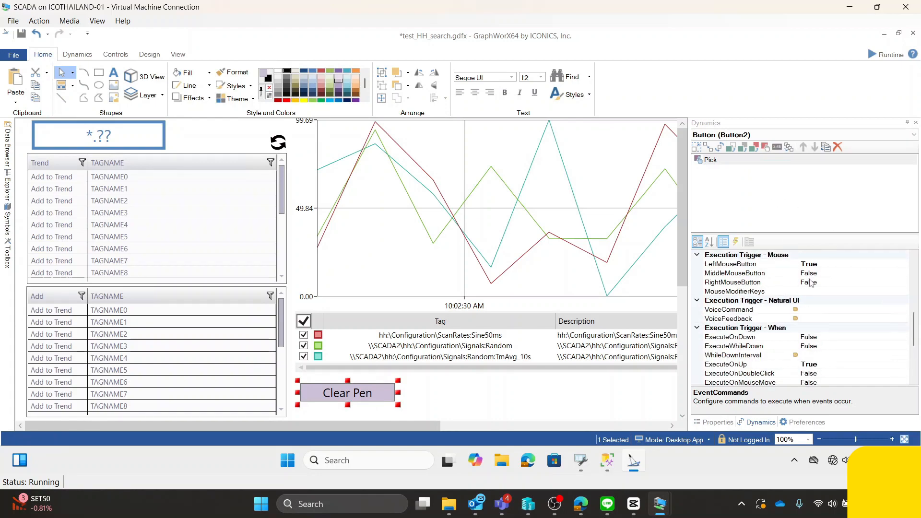
{"action": "left_click", "coordinate": [851, 364]}
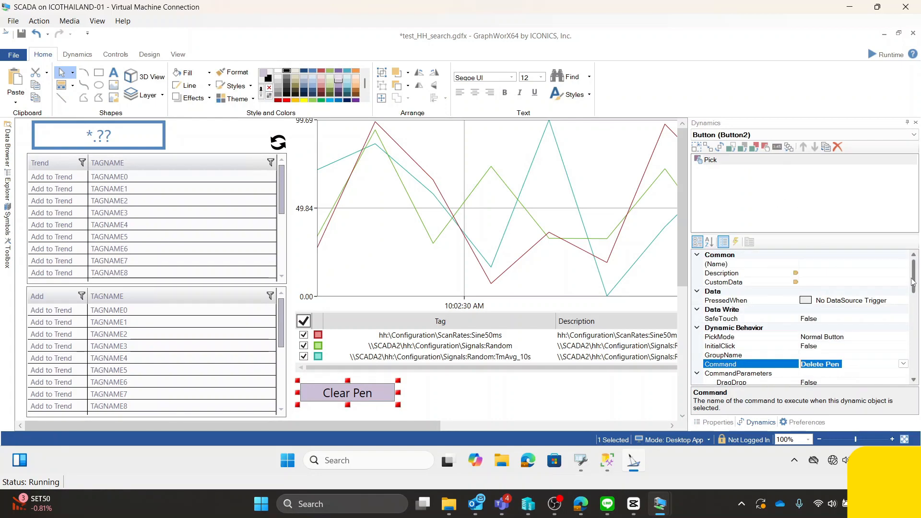
{"action": "scroll", "coordinate": [806, 348], "scroll_direction": "down", "scroll_amount": 2}
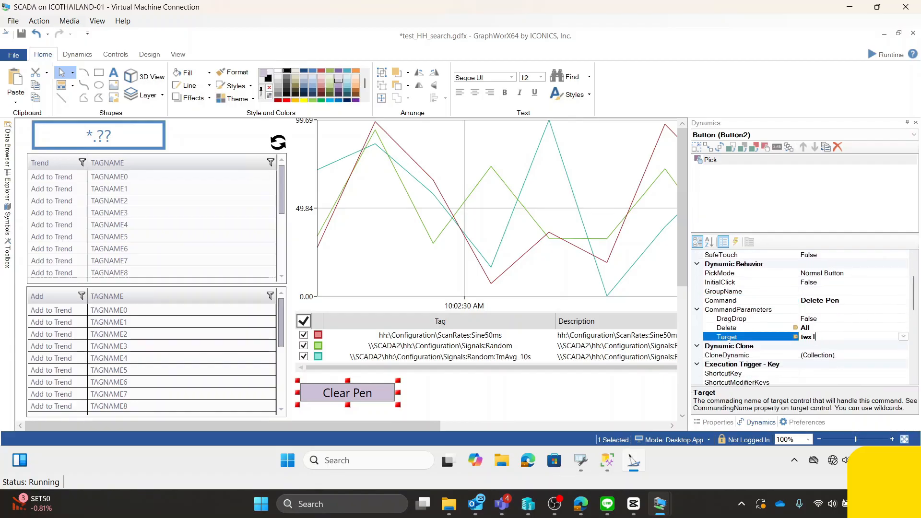
Check the object names of the trend viewer, the upper grid and the lower grid in their properties.
{"action": "left_click", "coordinate": [485, 205]}
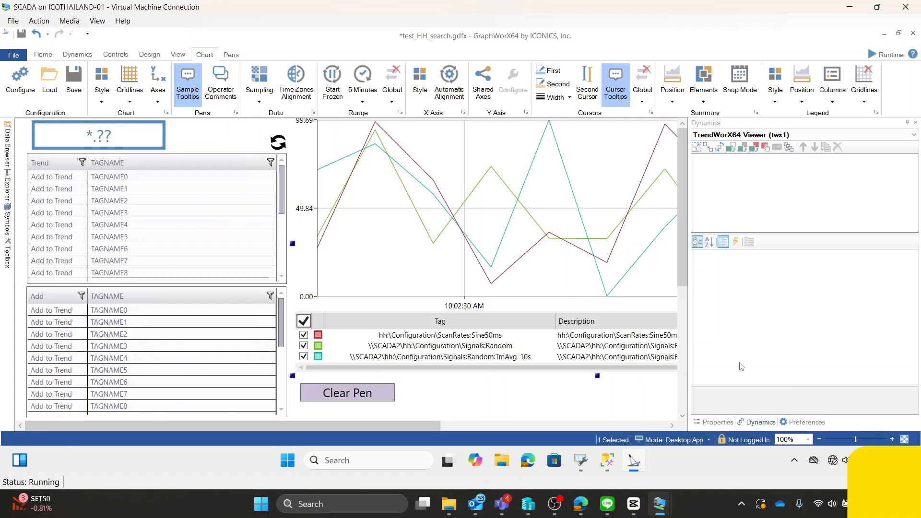
{"action": "left_click", "coordinate": [714, 423]}
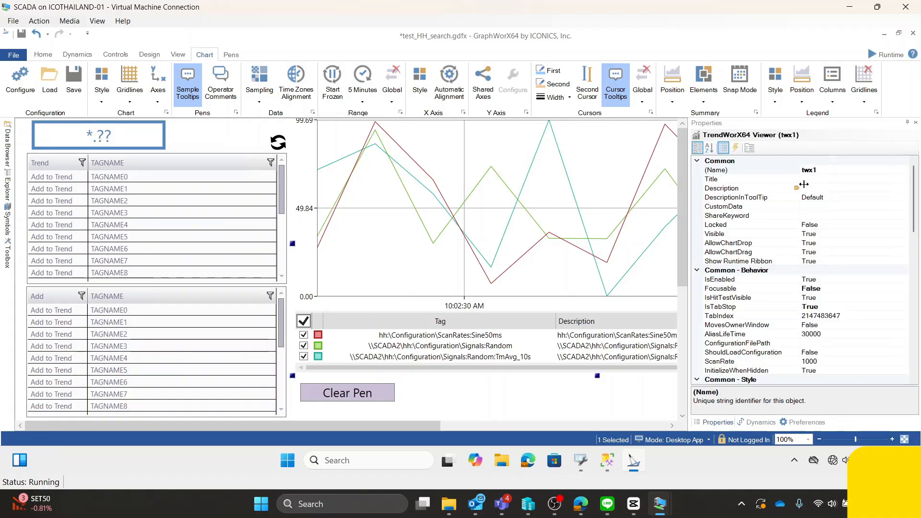
{"action": "left_click", "coordinate": [821, 171]}
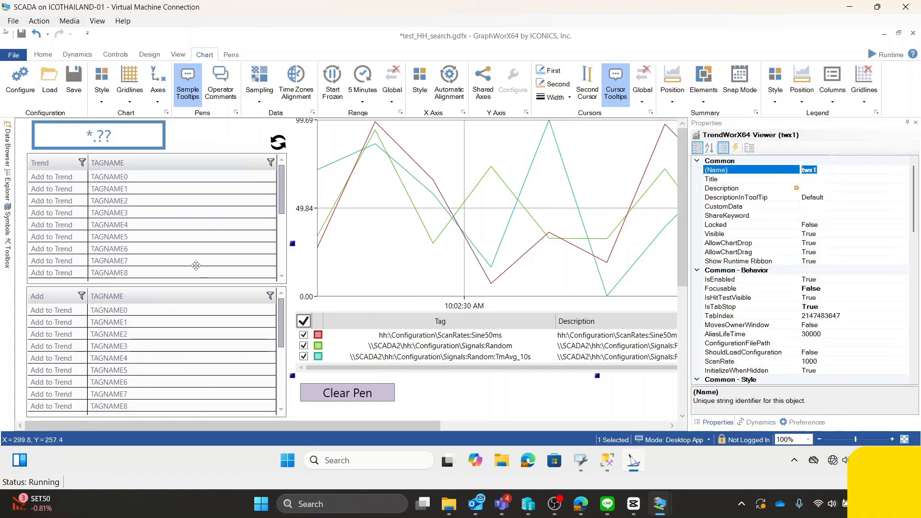
{"action": "left_click", "coordinate": [201, 239]}
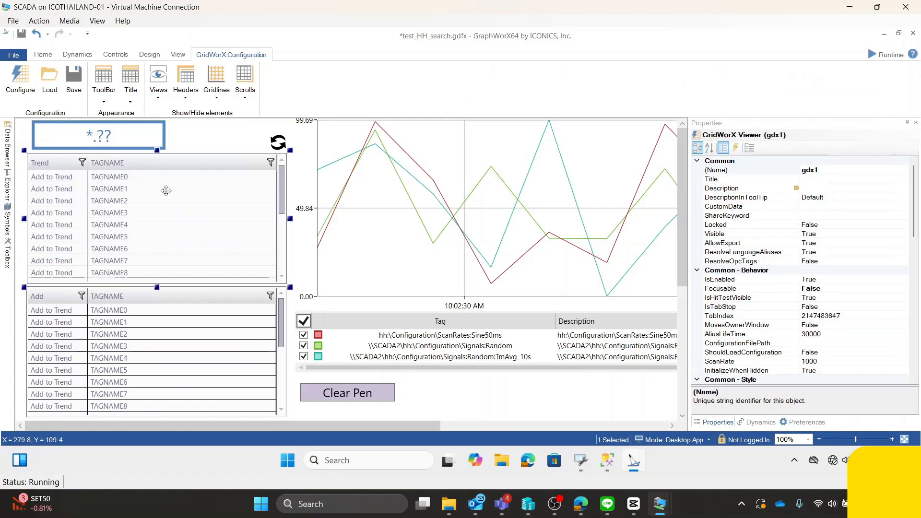
{"action": "left_click", "coordinate": [834, 171]}
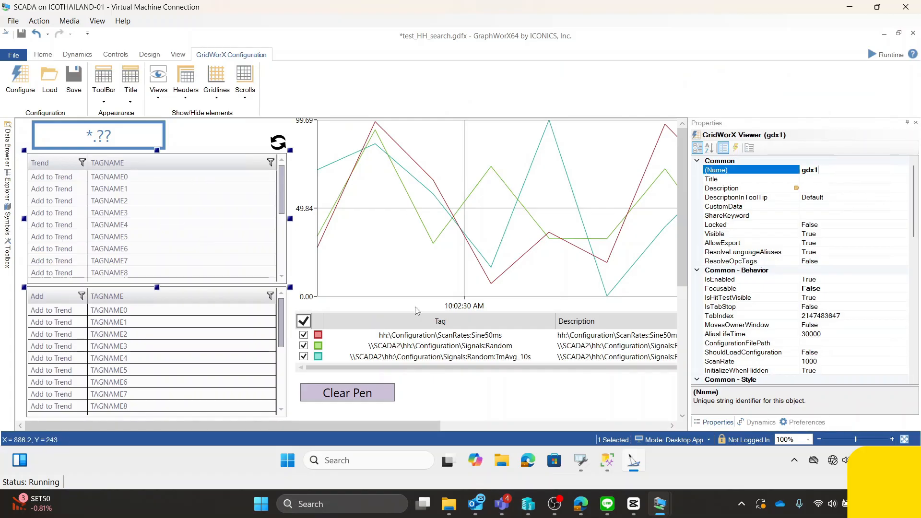
{"action": "left_click", "coordinate": [159, 396]}
{"action": "left_click", "coordinate": [835, 171]}
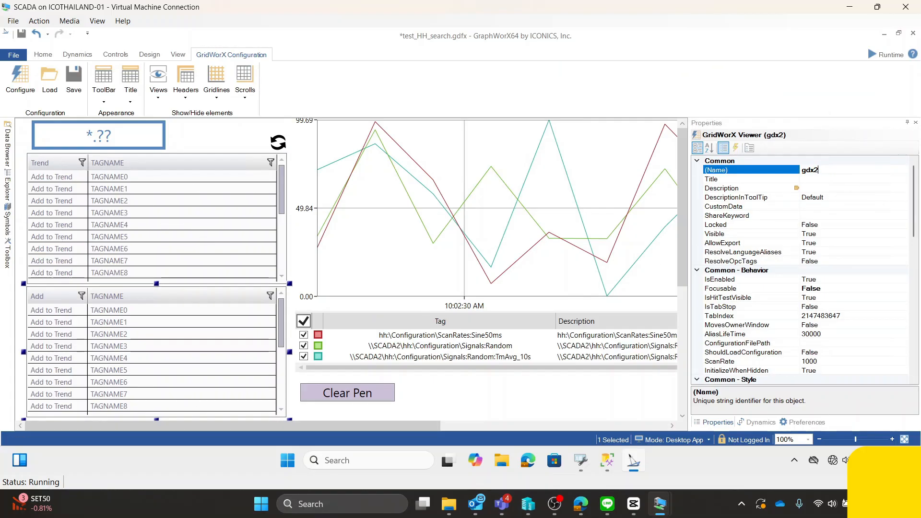
Switch the display to runtime mode and filter both tag grids with the search text *Fast*.
{"action": "left_click", "coordinate": [887, 54]}
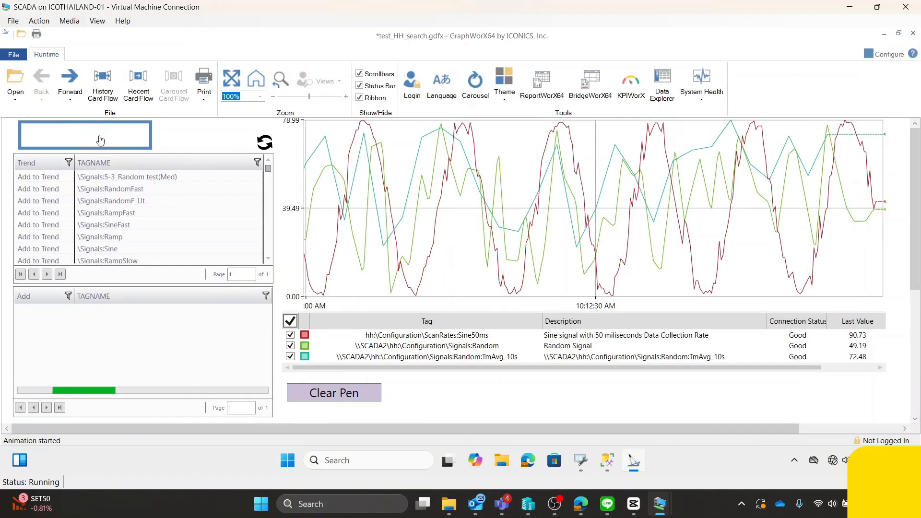
{"action": "type", "text": "*"}
{"action": "key", "text": "Return"}
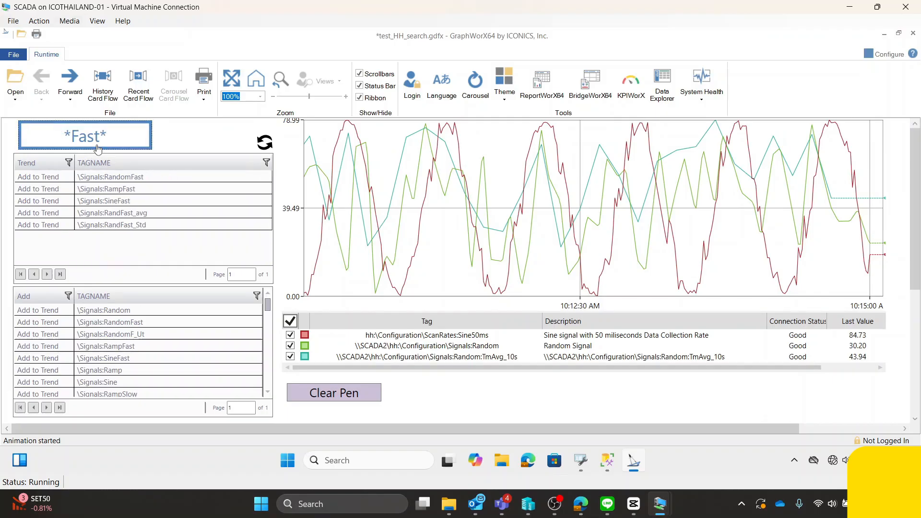
Clear all trend pens, and add RandomFast from the upper grid and RampFast from the lower grid to the trend.
{"action": "left_click", "coordinate": [328, 394]}
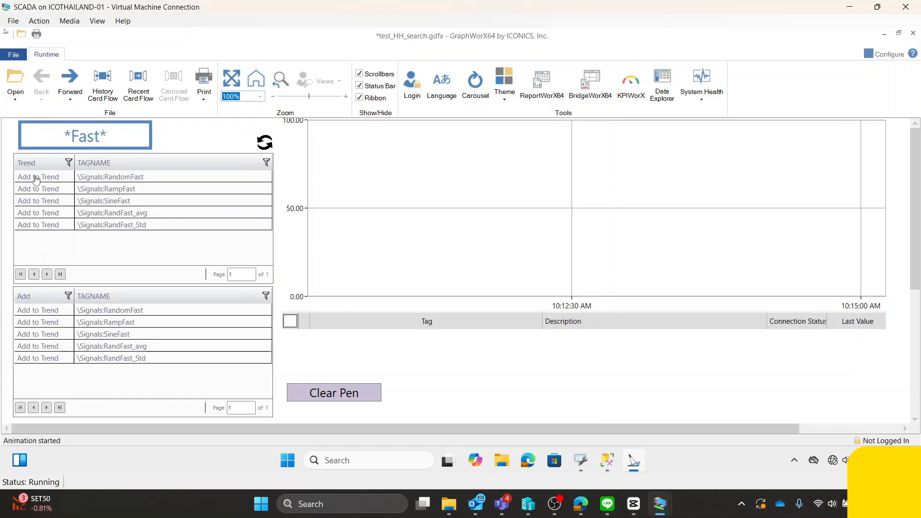
{"action": "left_click", "coordinate": [36, 178]}
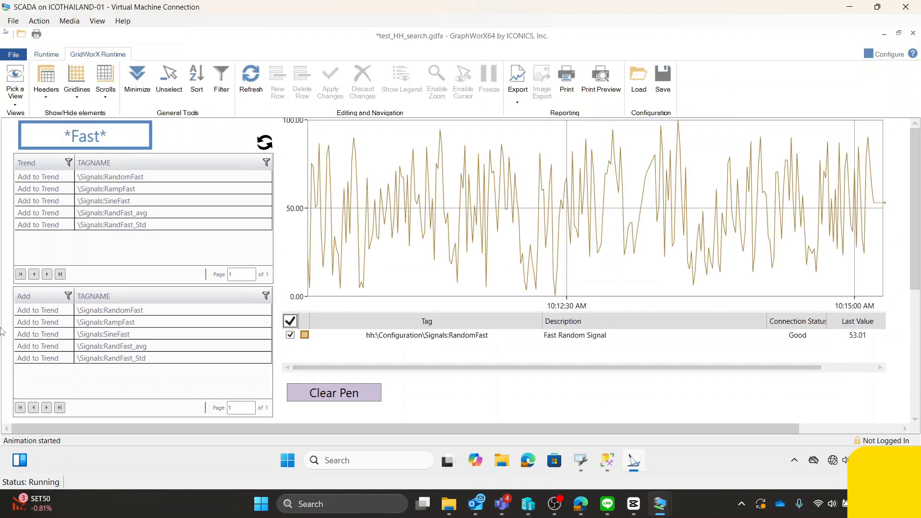
{"action": "left_click", "coordinate": [39, 322]}
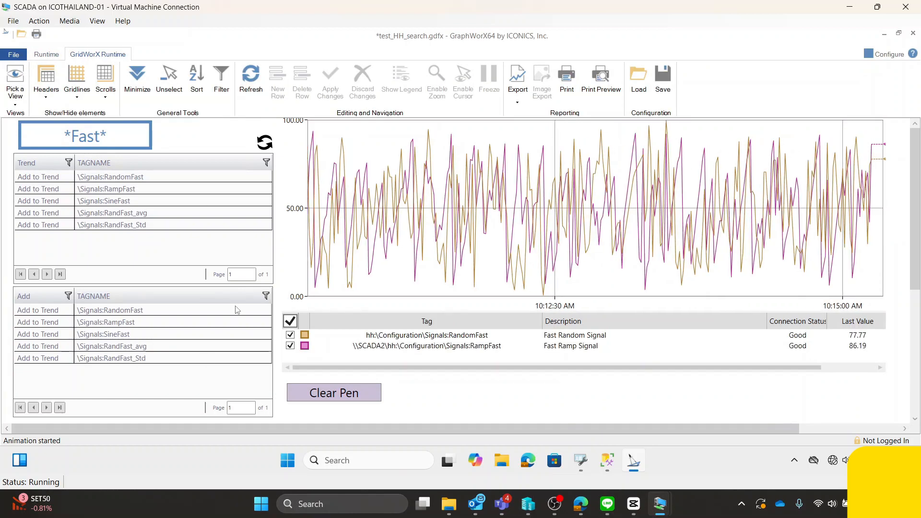